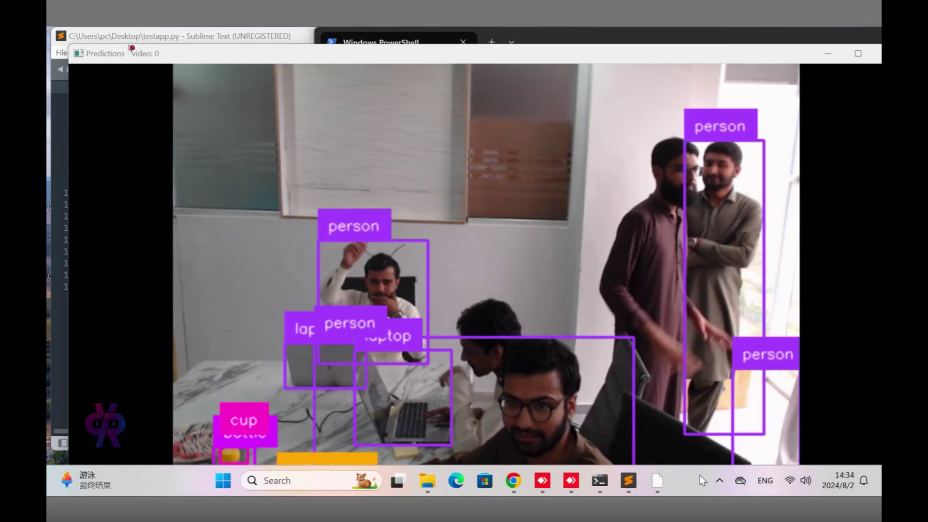
{"action": "right_click", "coordinate": [689, 483]}
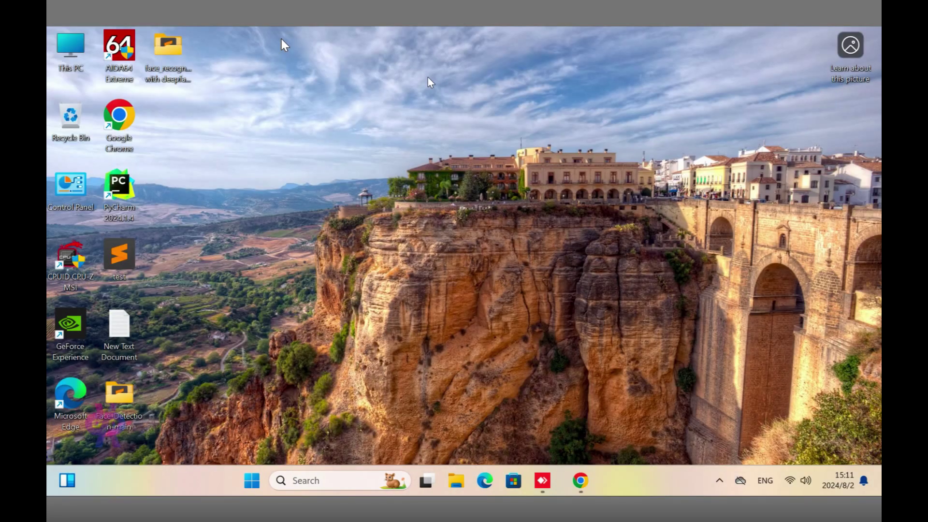
In Chrome, look up "cuda" and open the suggested NVIDIA Developer CUDA Toolkit downloads page.
{"action": "left_click", "coordinate": [580, 480]}
{"action": "type", "text": "cuda"}
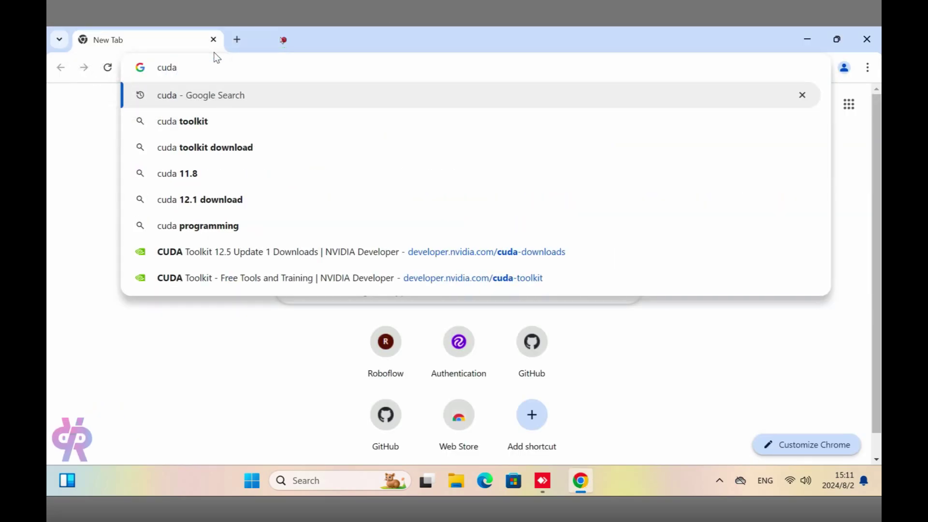
{"action": "key", "text": "Down"}
{"action": "key", "text": "Down"}
{"action": "key", "text": "Down"}
{"action": "key", "text": "Down"}
{"action": "key", "text": "Down"}
{"action": "key", "text": "Down"}
{"action": "key", "text": "Return"}
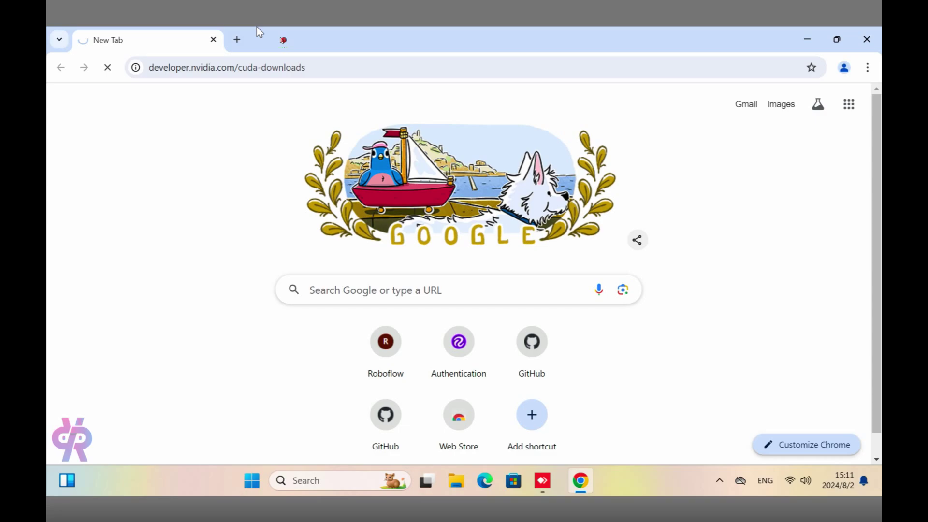
{"action": "key", "text": "super+a"}
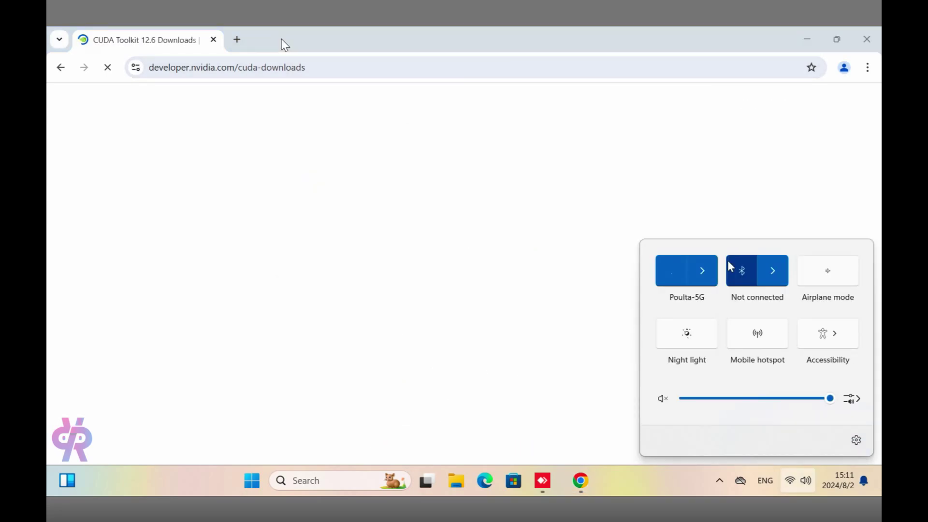
{"action": "left_click", "coordinate": [468, 292]}
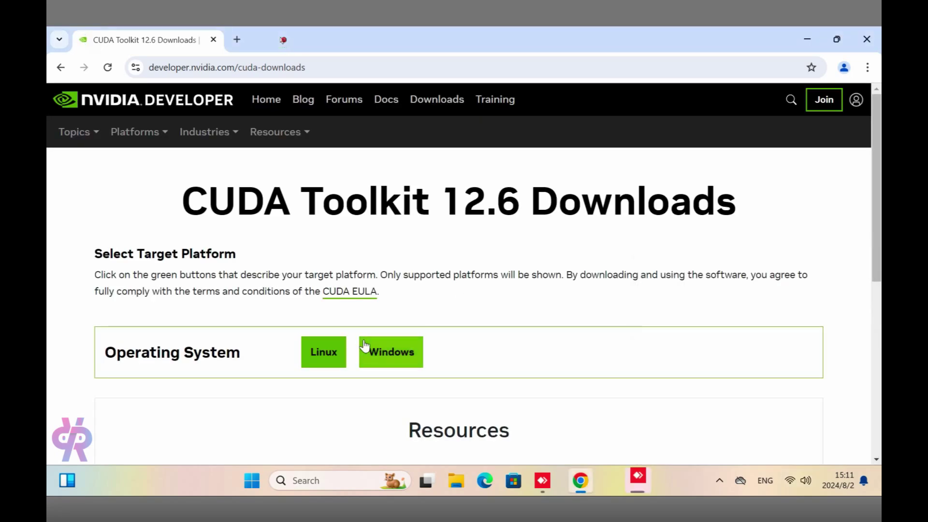
Choose Windows, x86_64, version 11 and exe (local) as the target platform and download the CUDA Toolkit 12.6 base installer.
{"action": "left_click", "coordinate": [367, 348]}
{"action": "left_click", "coordinate": [320, 405]}
{"action": "scroll", "coordinate": [363, 352], "scroll_direction": "down", "scroll_amount": 3}
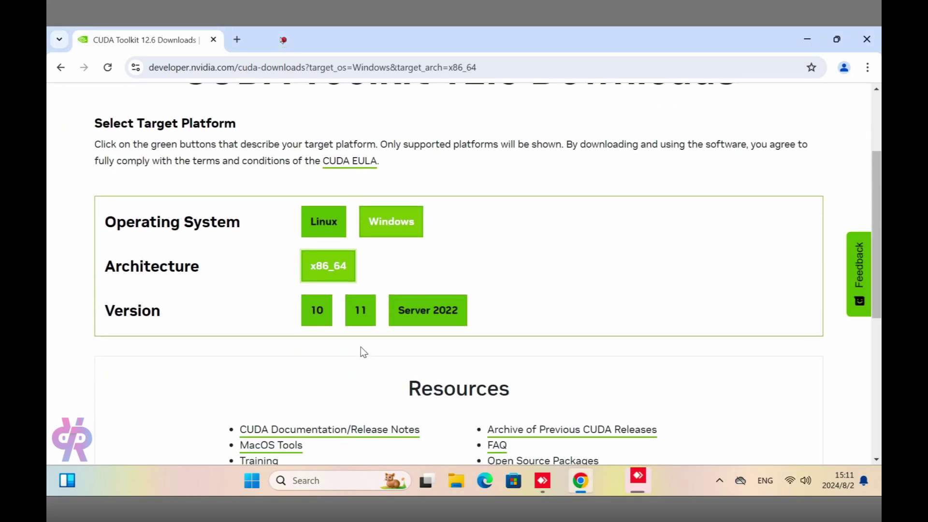
{"action": "left_click", "coordinate": [360, 311]}
{"action": "left_click", "coordinate": [338, 353]}
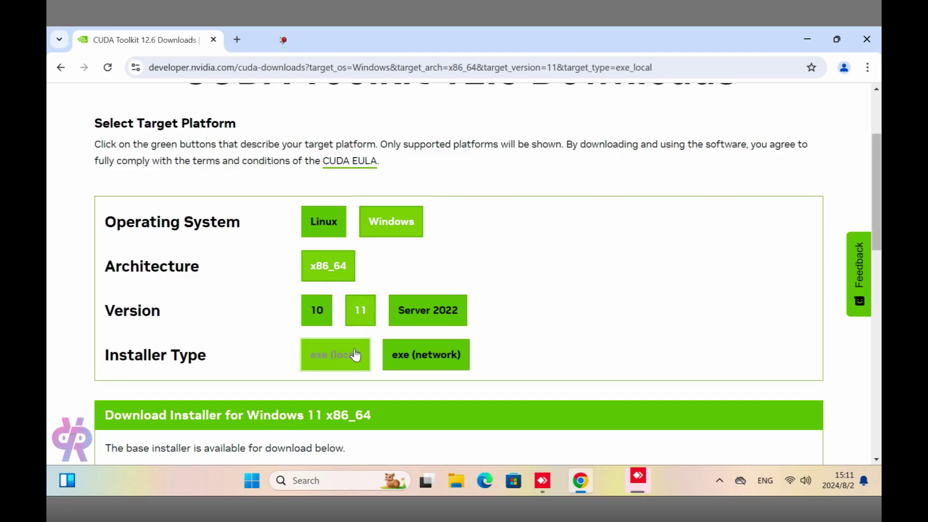
{"action": "scroll", "coordinate": [355, 355], "scroll_direction": "down", "scroll_amount": 4}
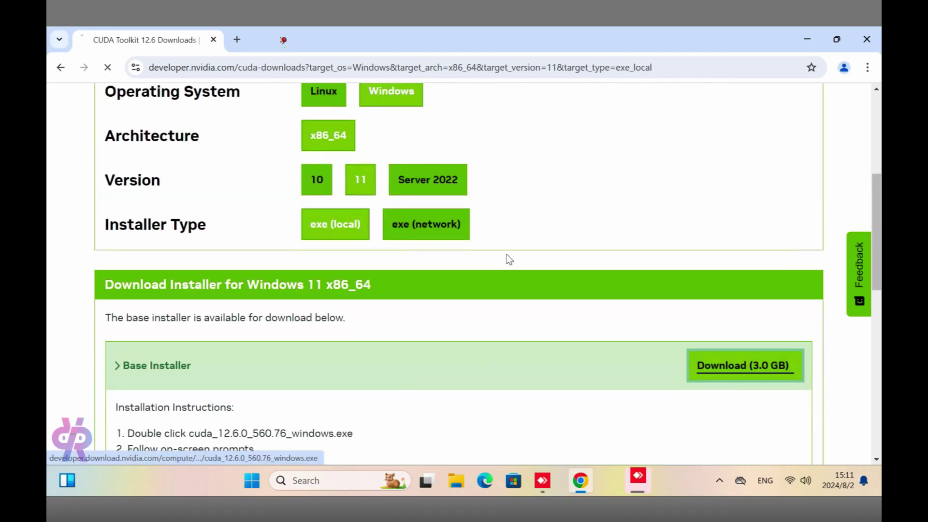
Check the CUDA installer's download progress and open the full download history.
{"action": "left_click", "coordinate": [834, 67]}
{"action": "left_click", "coordinate": [824, 68]}
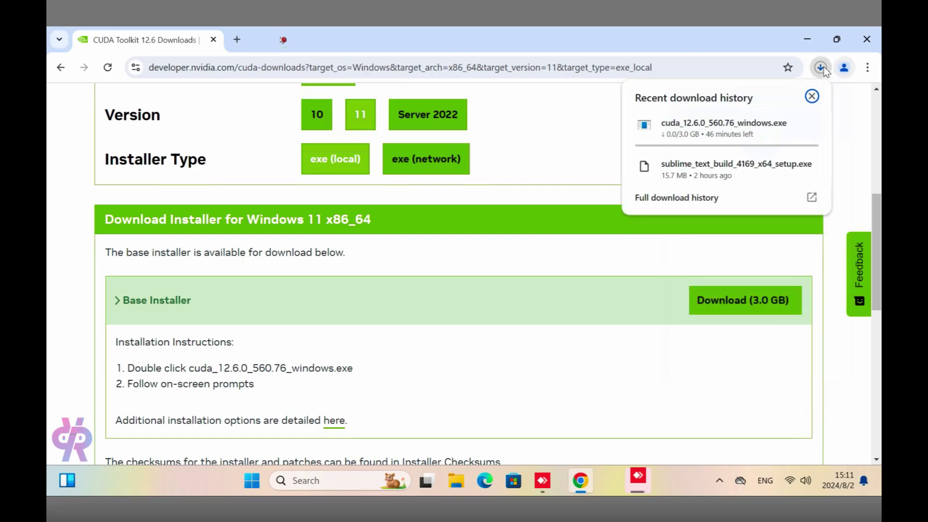
{"action": "left_click", "coordinate": [868, 68]}
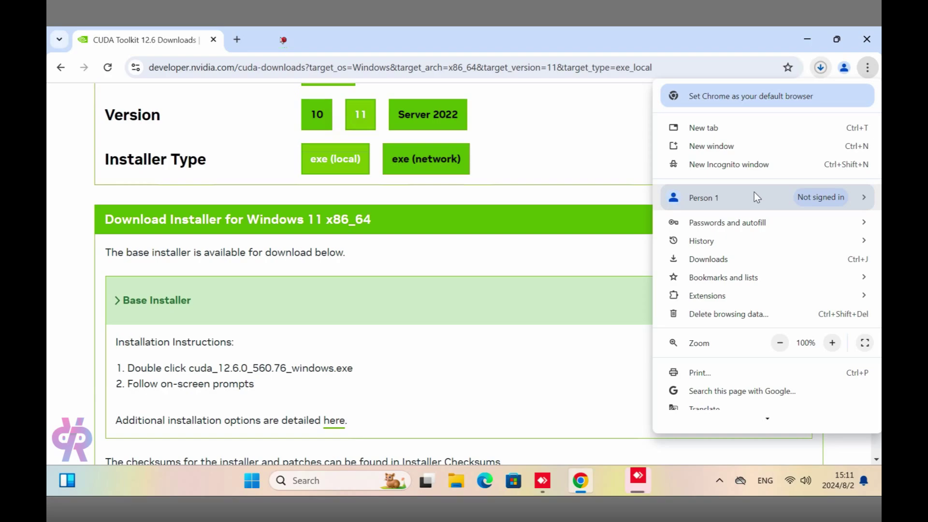
{"action": "left_click", "coordinate": [708, 259]}
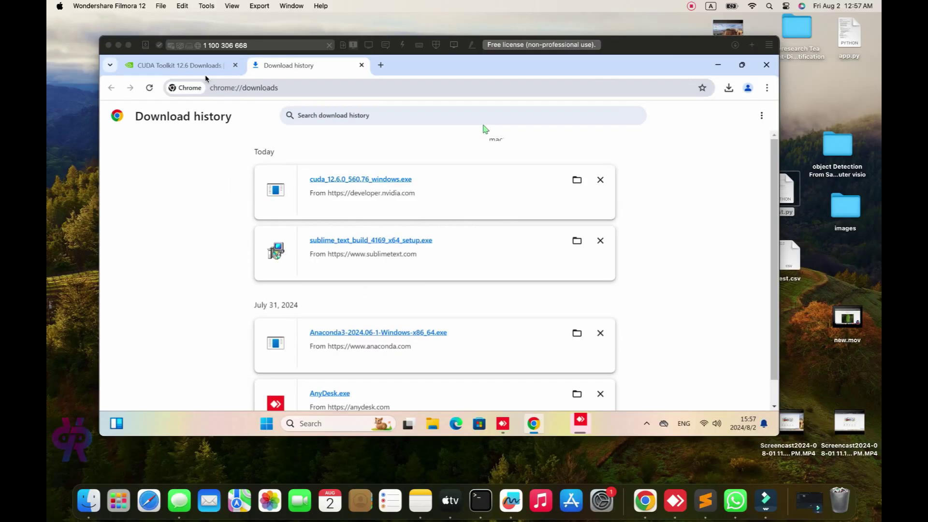
{"action": "left_click", "coordinate": [128, 45]}
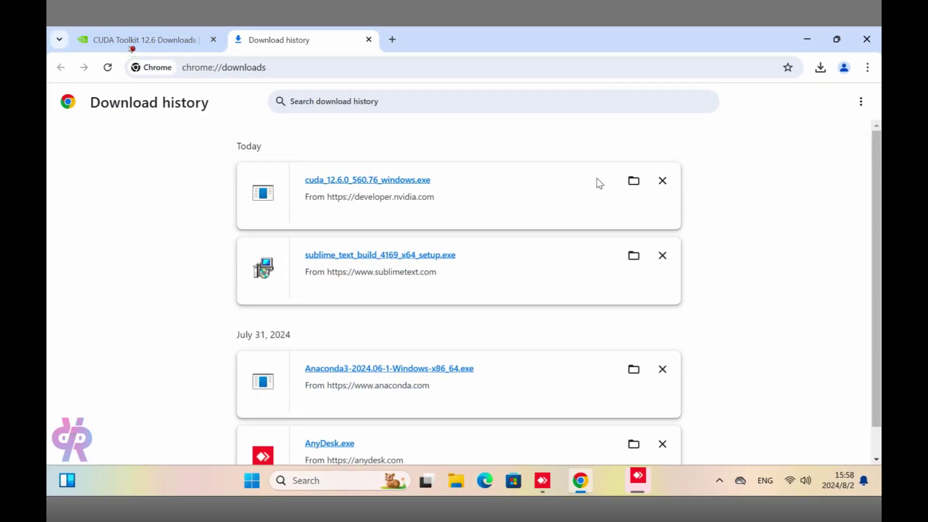
Run cuda_12.6.0_560.76_windows.exe from its download folder and extract it to the default temporary path.
{"action": "left_click", "coordinate": [634, 181]}
{"action": "double_click", "coordinate": [434, 195]}
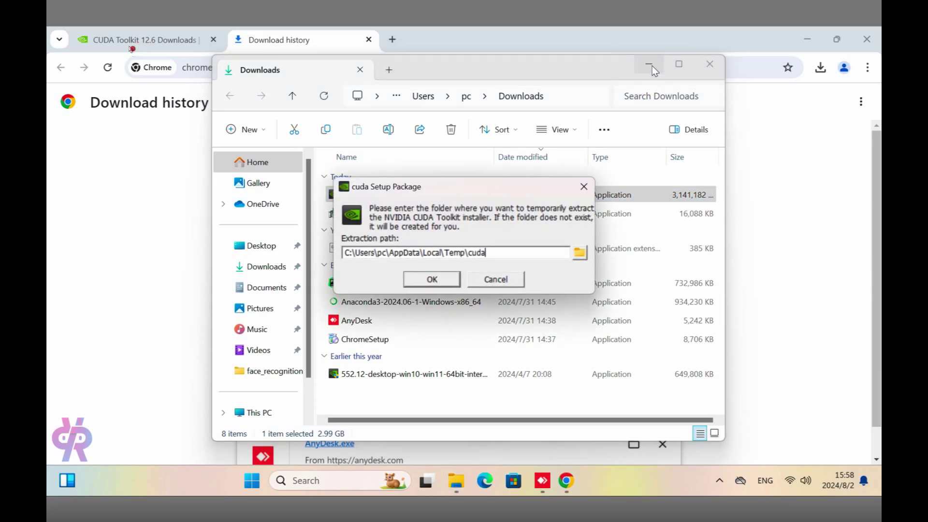
{"action": "left_click", "coordinate": [453, 280]}
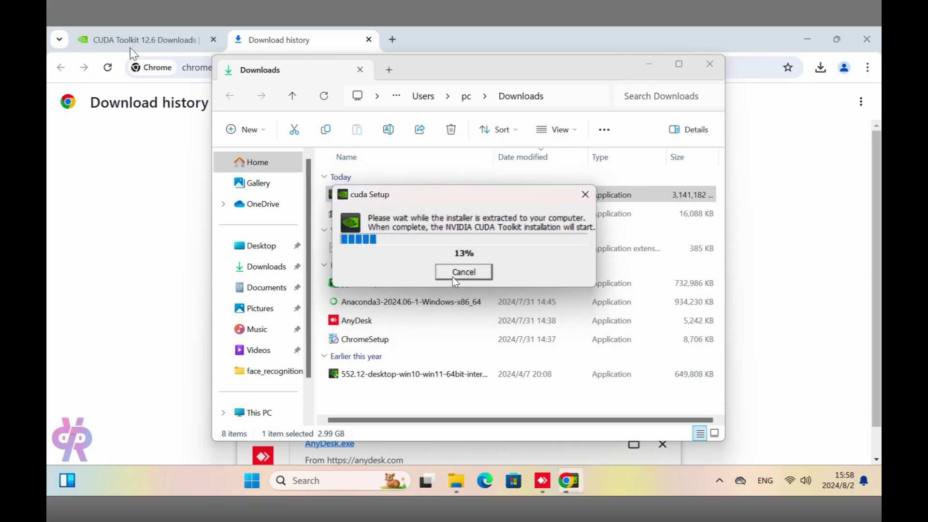
{"action": "left_click", "coordinate": [653, 67]}
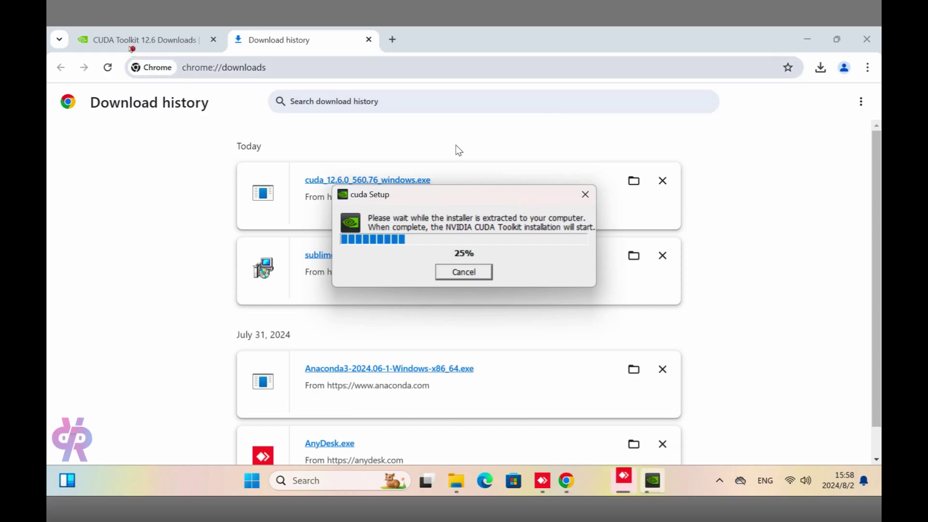
{"action": "left_click_drag", "start_coordinate": [435, 192], "coordinate": [436, 167]}
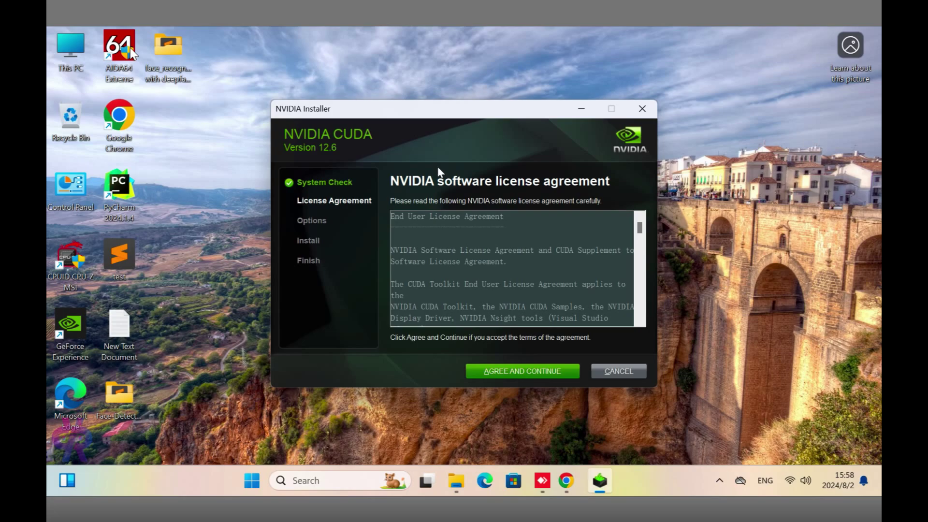
Accept the NVIDIA license, keep the Express installation, and agree to continue without a supported Visual Studio version.
{"action": "key", "text": "Return"}
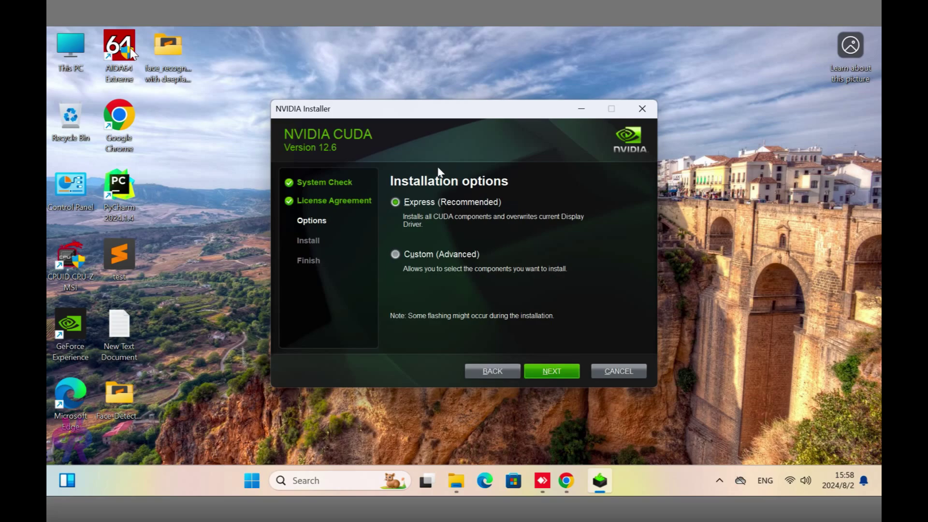
{"action": "key", "text": "Return"}
{"action": "key", "text": "space"}
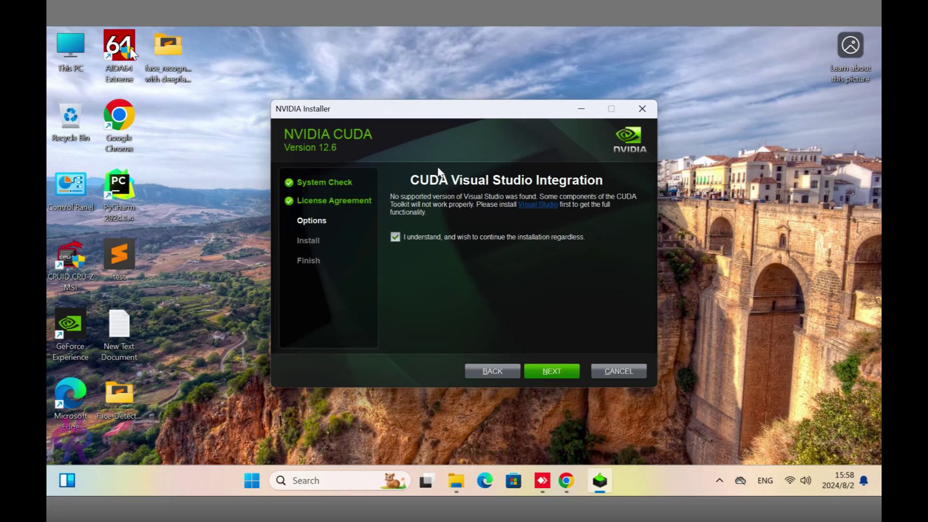
{"action": "key", "text": "Return"}
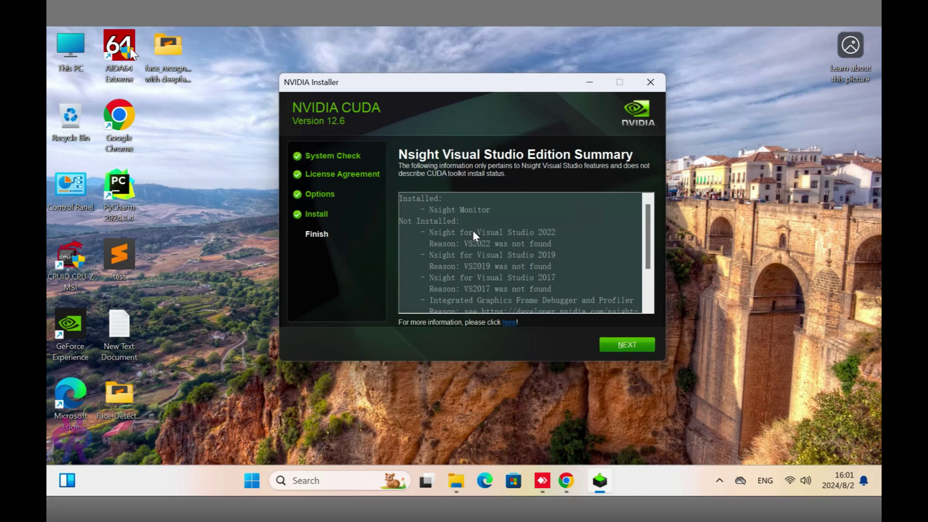
Finish the NVIDIA CUDA installer past the Nsight summary and restart the computer immediately.
{"action": "key", "text": "Return"}
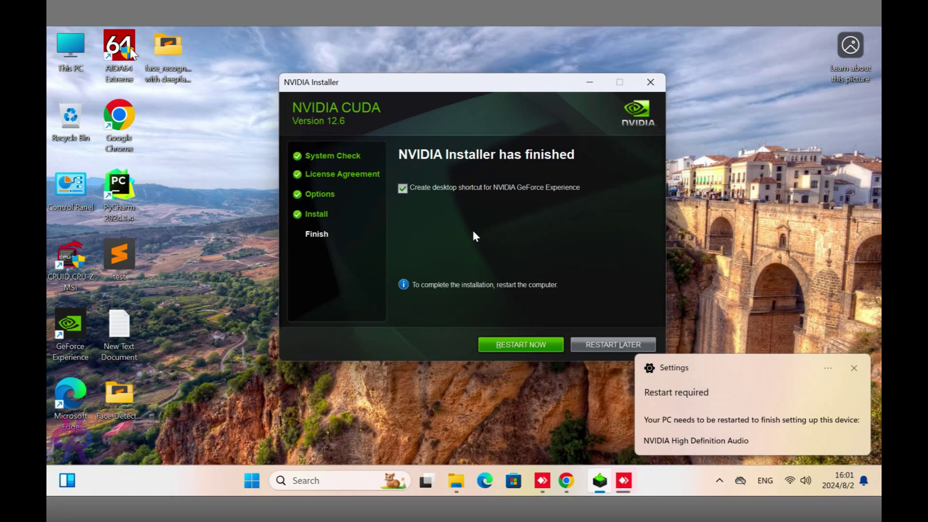
{"action": "left_click", "coordinate": [540, 346]}
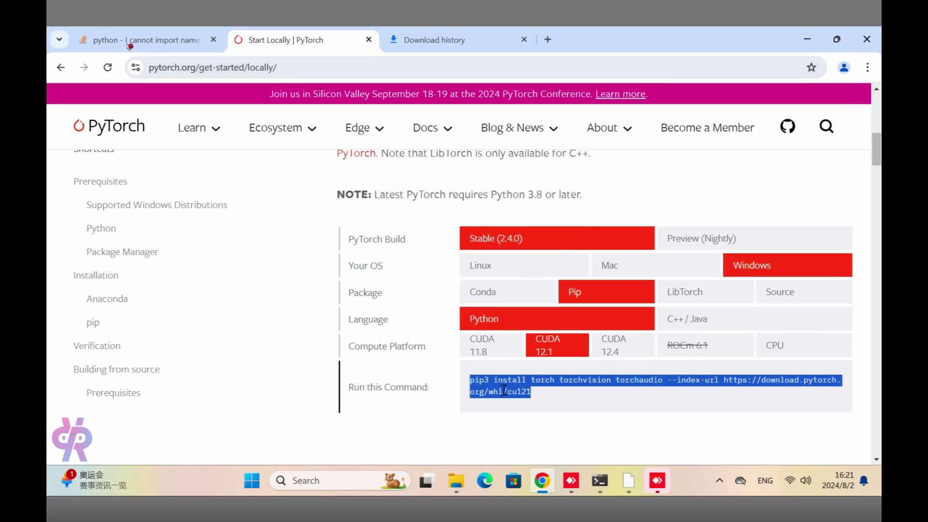
Copy PyTorch's pip3 install command for Stable 2.4.0 on Windows with CUDA 12.1 and run it in PowerShell.
{"action": "left_click", "coordinate": [540, 385]}
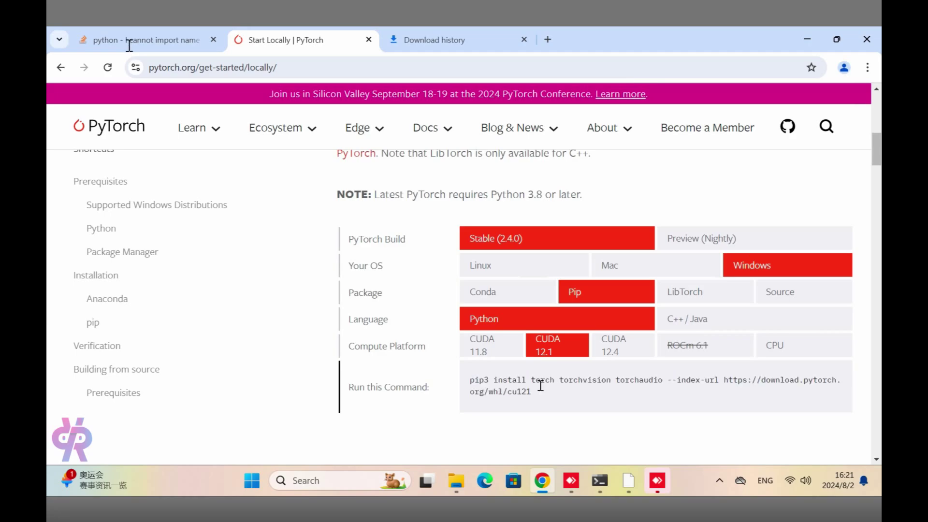
{"action": "right_click", "coordinate": [540, 385]}
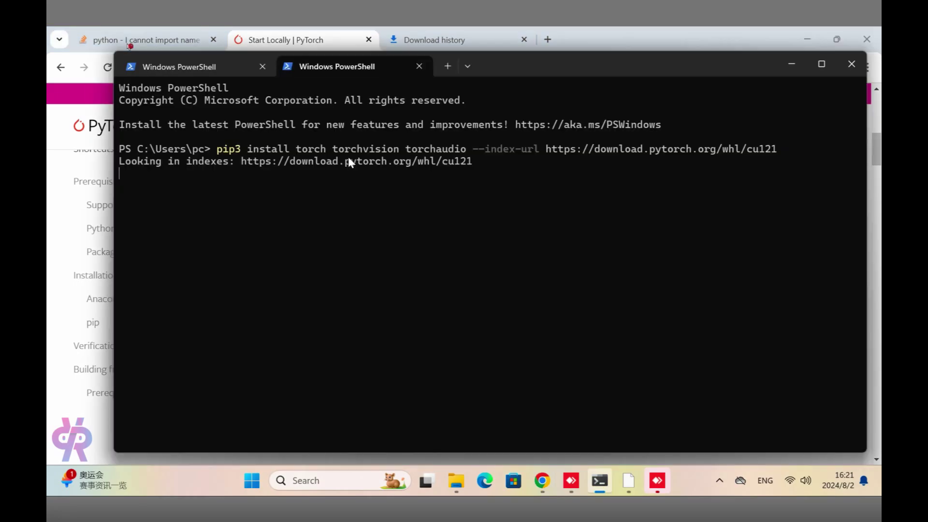
Close the browser page about the Python import-name error and return to PowerShell.
{"action": "left_click", "coordinate": [212, 42]}
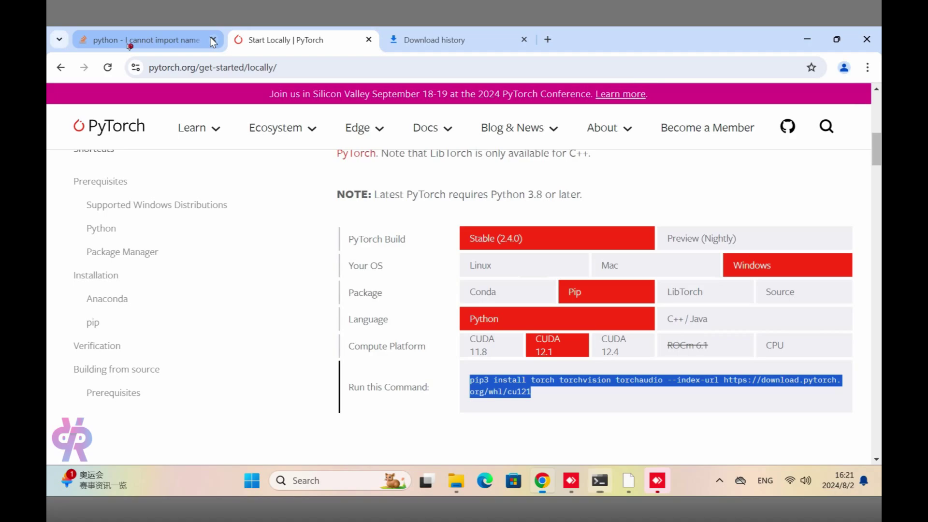
{"action": "left_click", "coordinate": [213, 40]}
{"action": "key", "text": "alt+Tab"}
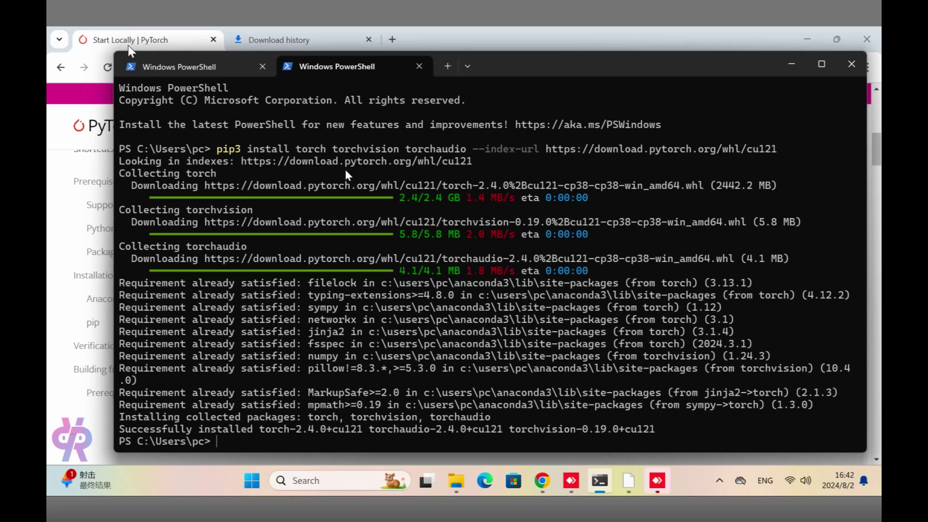
Start the Python interpreter in PowerShell with the command "python".
{"action": "key", "text": "Up"}
{"action": "key", "text": "Up"}
{"action": "key", "text": "BackSpace"}
{"action": "key", "text": "BackSpace"}
{"action": "type", "text": "csv"}
{"action": "key", "text": "Down"}
{"action": "key", "text": "Down"}
{"action": "type", "text": "python"}
{"action": "key", "text": "Return"}
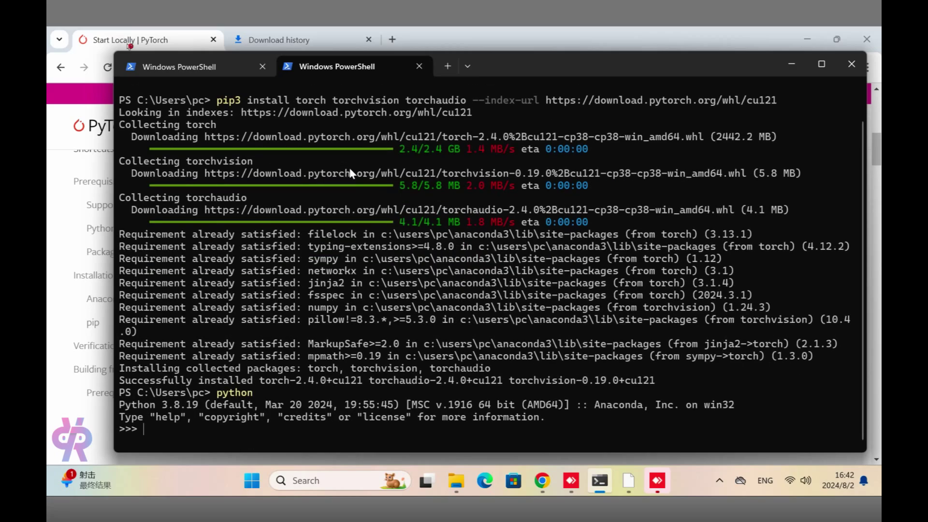
Copy the "import torch" line from the verification code on PyTorch's Start Locally page and paste it into the Python interpreter.
{"action": "left_click", "coordinate": [109, 382]}
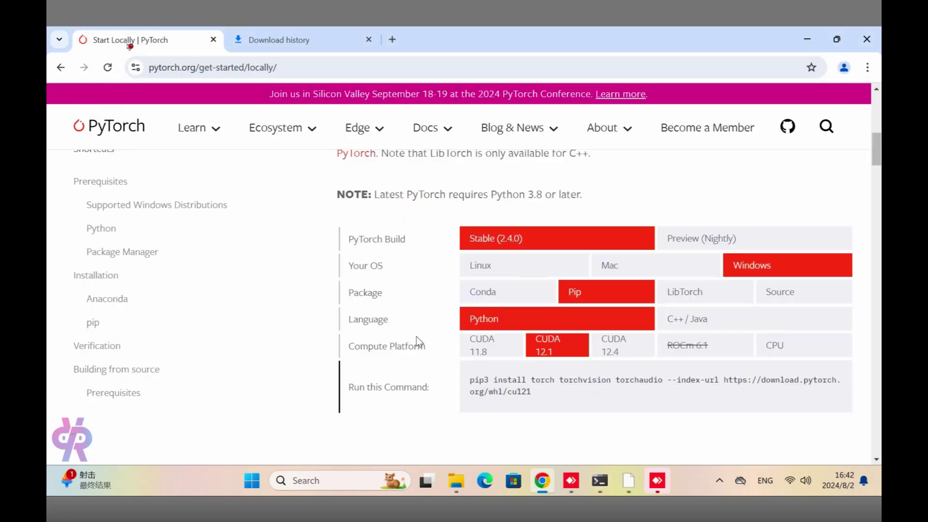
{"action": "scroll", "coordinate": [416, 338], "scroll_direction": "down", "scroll_amount": 8}
{"action": "scroll", "coordinate": [417, 338], "scroll_direction": "down", "scroll_amount": 3}
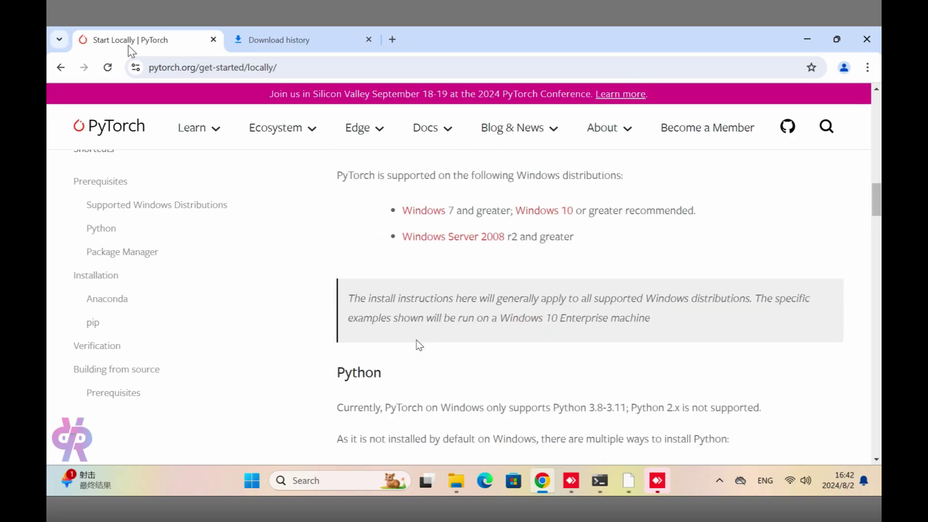
{"action": "scroll", "coordinate": [458, 283], "scroll_direction": "down", "scroll_amount": 3}
{"action": "scroll", "coordinate": [457, 282], "scroll_direction": "down", "scroll_amount": 10}
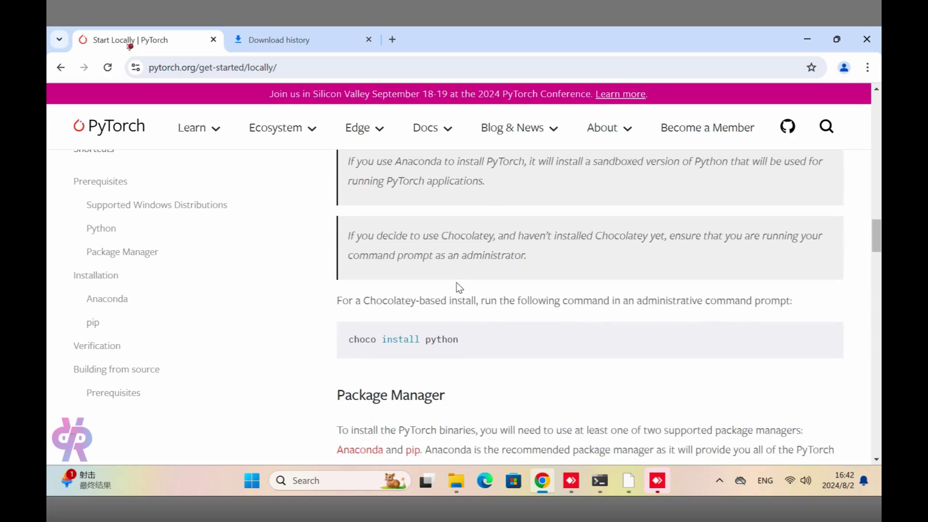
{"action": "scroll", "coordinate": [456, 282], "scroll_direction": "down", "scroll_amount": 10}
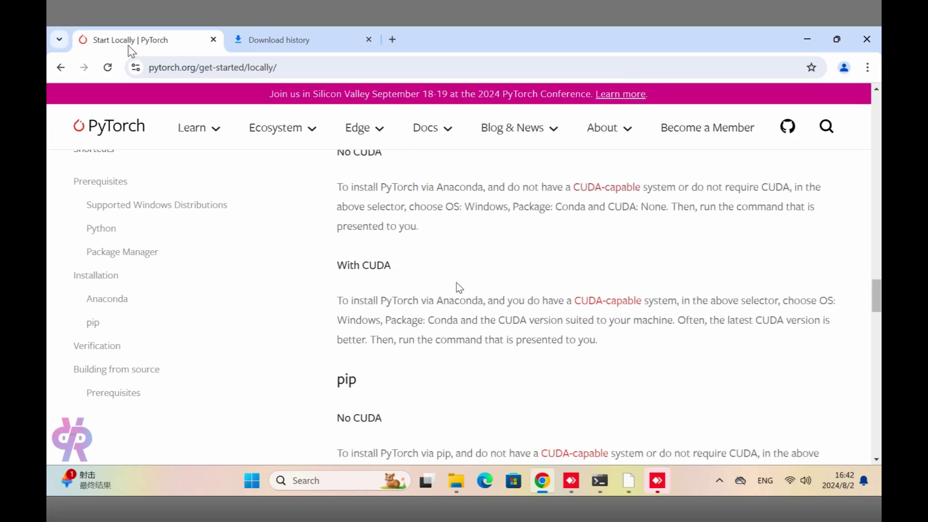
{"action": "scroll", "coordinate": [457, 283], "scroll_direction": "down", "scroll_amount": 3}
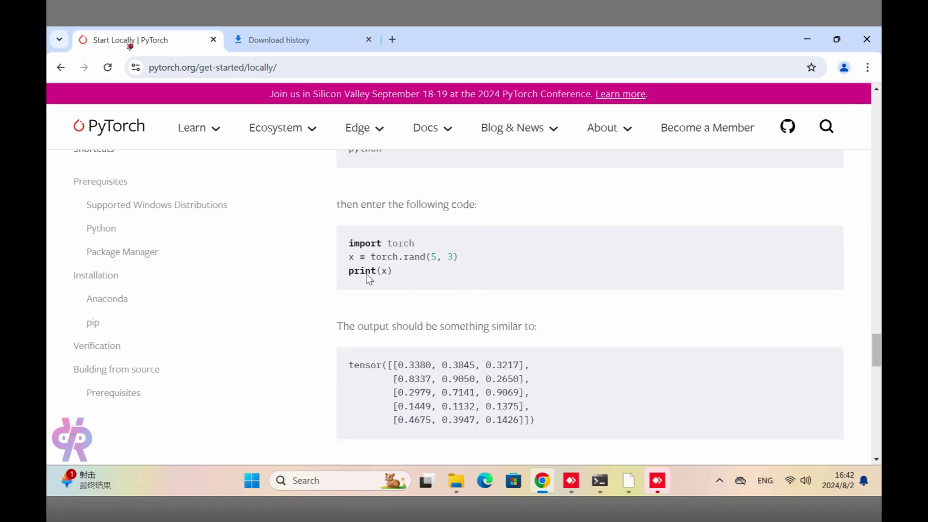
{"action": "triple_click", "coordinate": [381, 243]}
{"action": "right_click", "coordinate": [373, 244]}
{"action": "left_click", "coordinate": [394, 262]}
{"action": "left_click", "coordinate": [599, 481]}
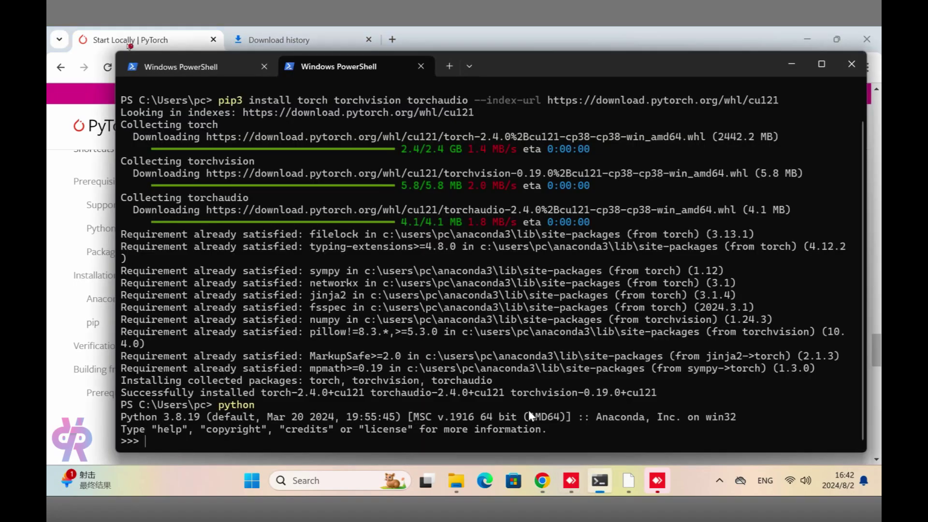
{"action": "key", "text": "ctrl+v"}
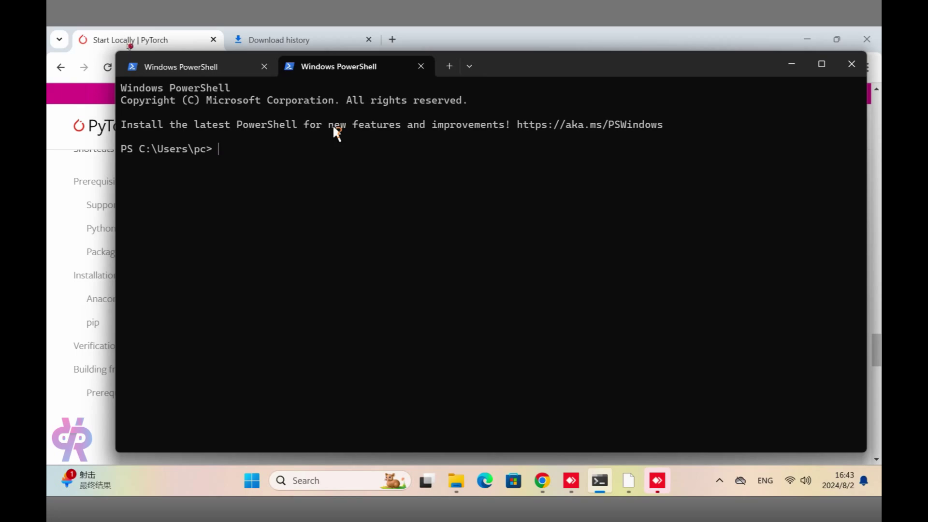
Close the older of the two PowerShell sessions and change the remaining one's directory to .\Desktop\.
{"action": "left_click", "coordinate": [264, 66]}
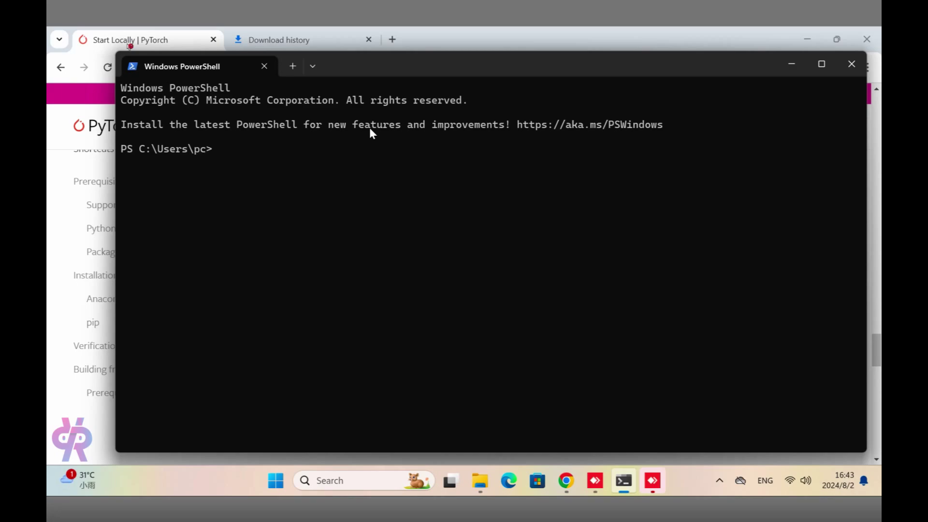
{"action": "type", "text": "cd =="}
{"action": "key", "text": "BackSpace"}
{"action": "key", "text": "BackSpace"}
{"action": "type", "text": "De"}
{"action": "key", "text": "Tab"}
{"action": "key", "text": "Return"}
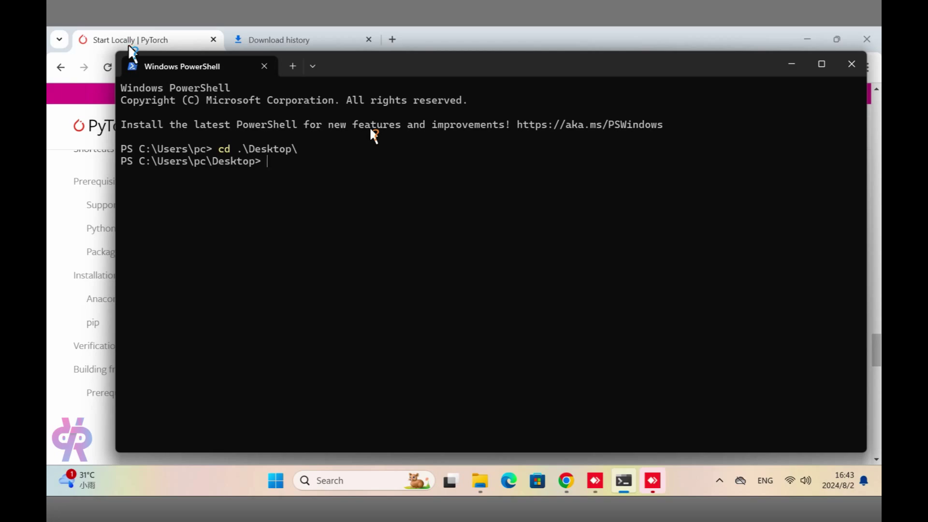
Begin a "pip install" command in PowerShell, then switch to Chrome and look through the Roboflow Docs Authentication page.
{"action": "type", "text": "ip install"}
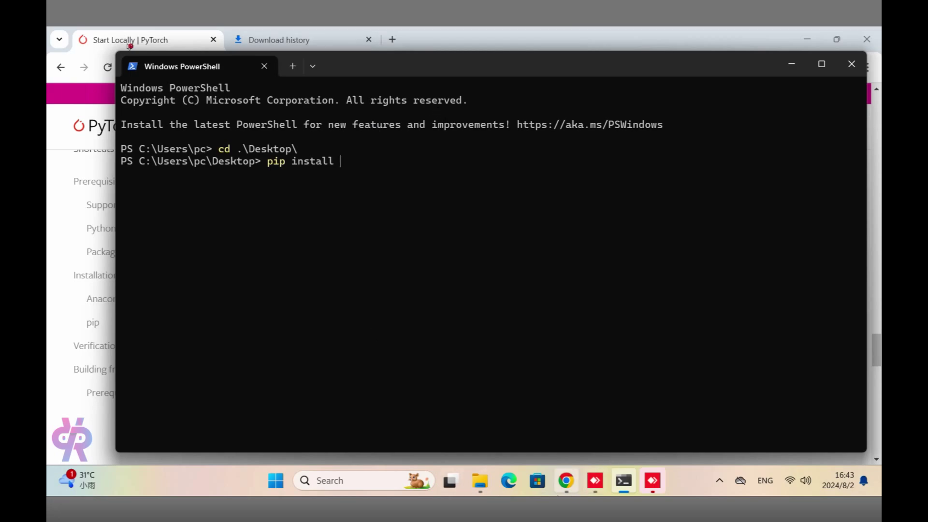
{"action": "left_click", "coordinate": [566, 480]}
{"action": "left_click", "coordinate": [265, 41]}
{"action": "left_click", "coordinate": [258, 70]}
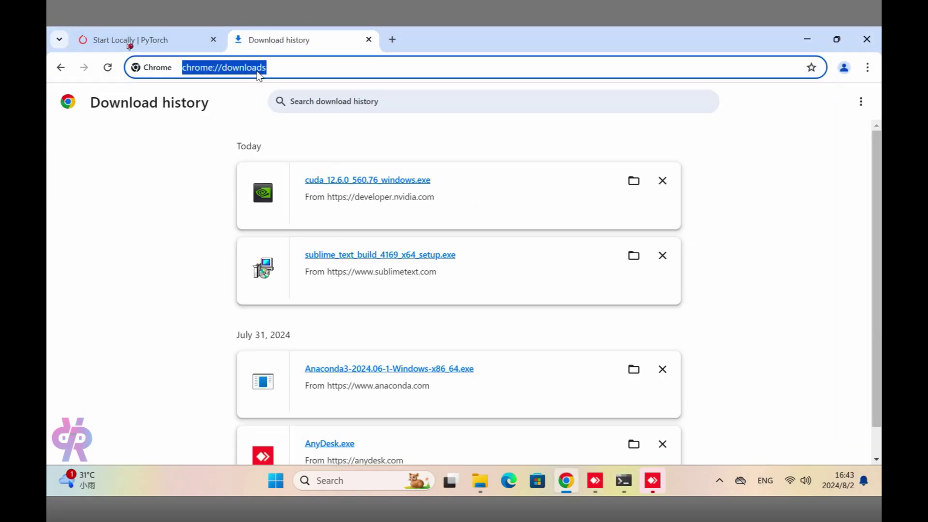
{"action": "type", "text": "roboflow"}
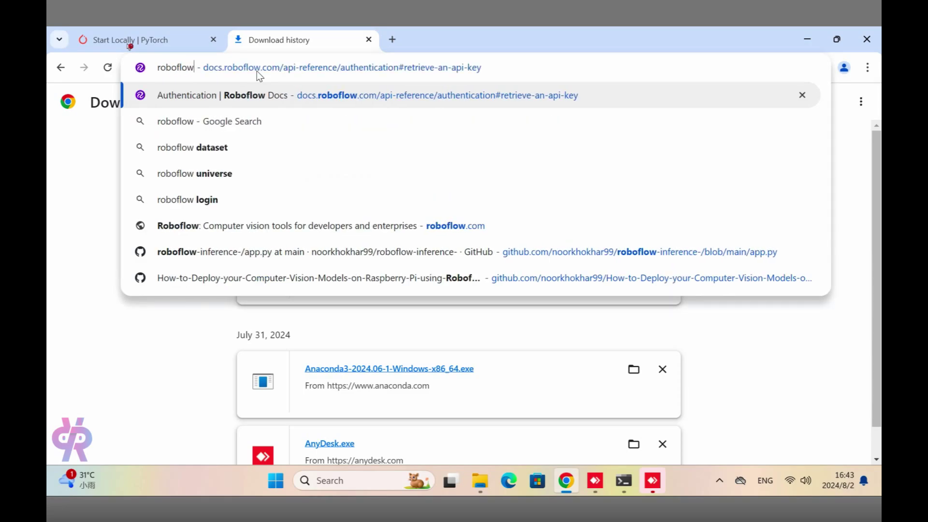
{"action": "key", "text": "Return"}
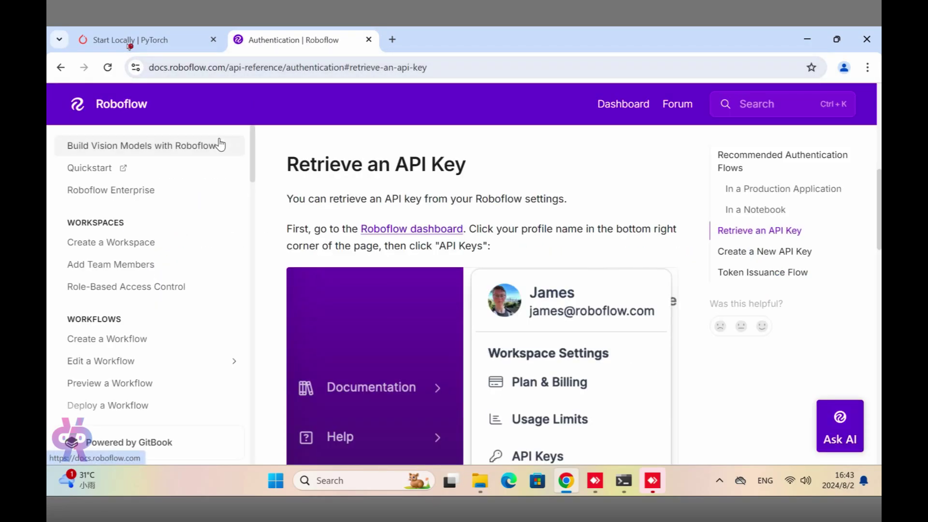
{"action": "scroll", "coordinate": [540, 357], "scroll_direction": "down", "scroll_amount": 10}
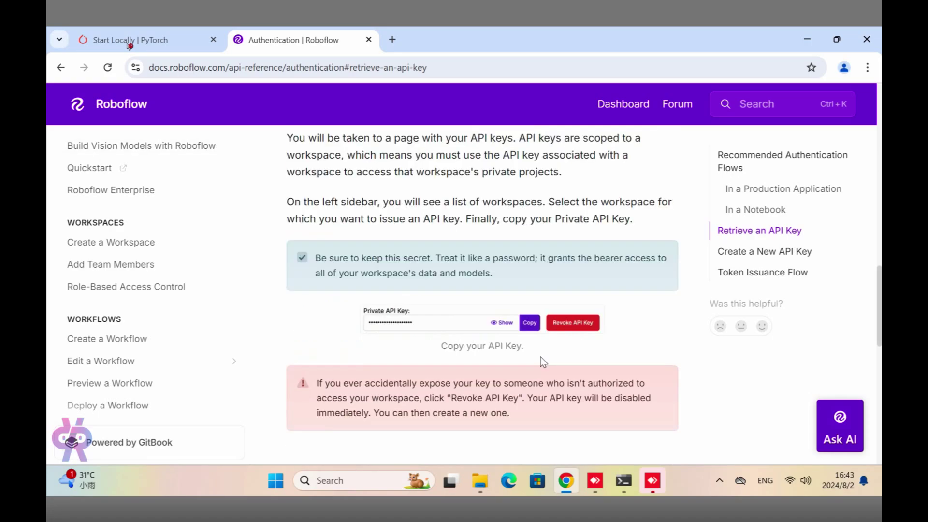
{"action": "scroll", "coordinate": [433, 309], "scroll_direction": "down", "scroll_amount": 2}
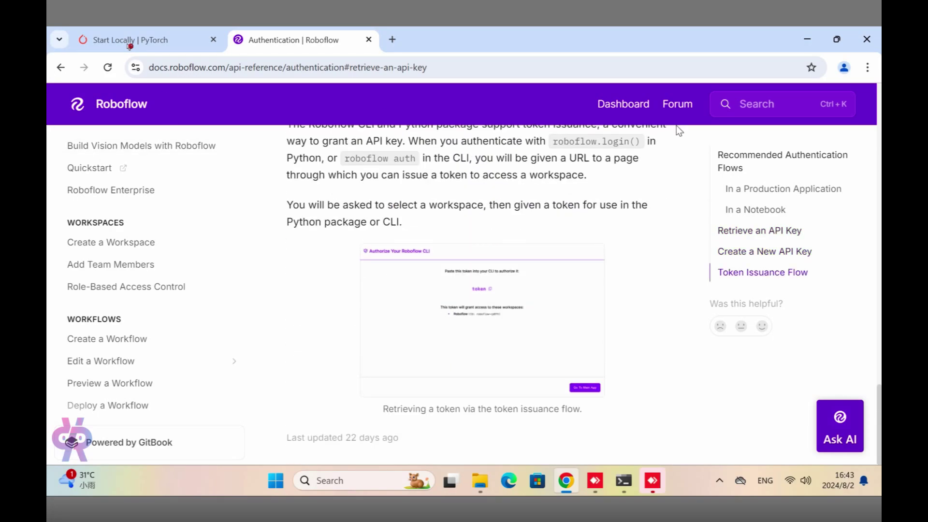
Search the Roboflow docs for "inference-gpu" and copy the search term.
{"action": "left_click", "coordinate": [818, 118]}
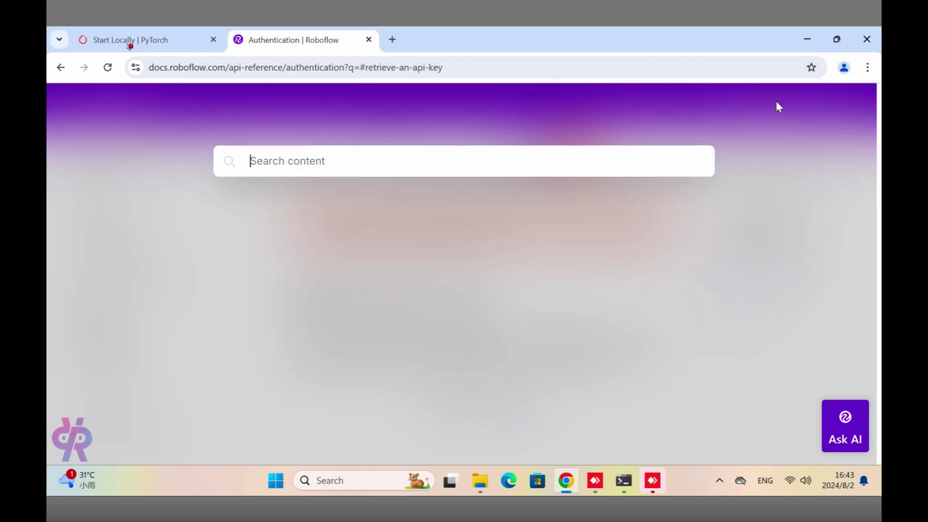
{"action": "type", "text": "inferenc"}
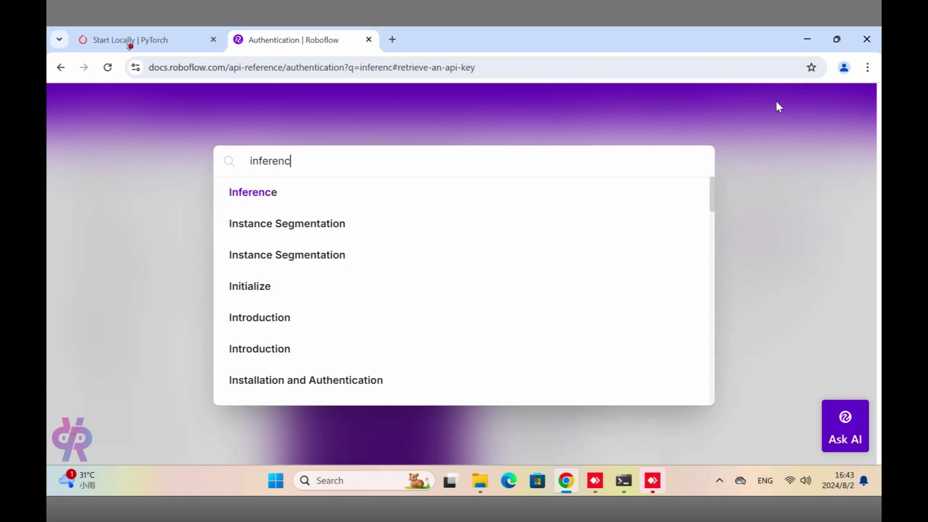
{"action": "type", "text": "e-gpu"}
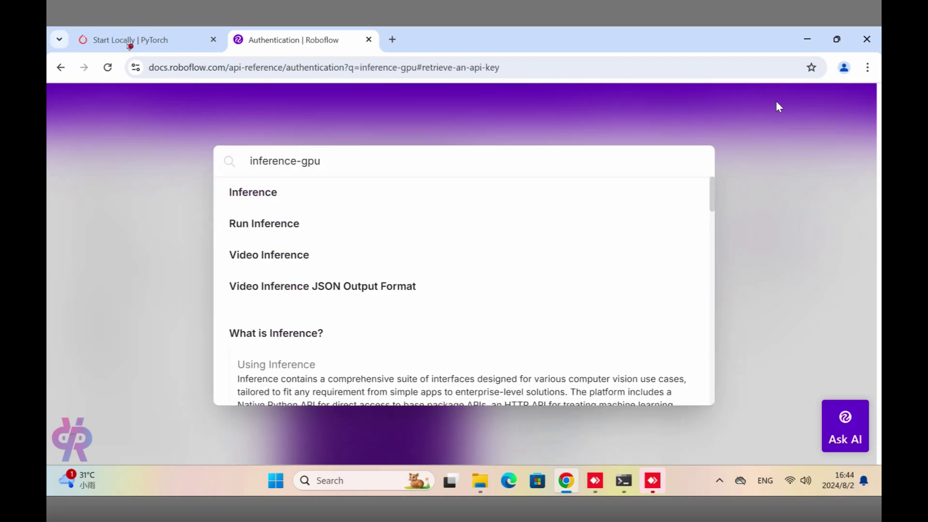
{"action": "key", "text": "ctrl+shift+Left"}
{"action": "key", "text": "ctrl+shift+Left"}
{"action": "key", "text": "ctrl+shift+Left"}
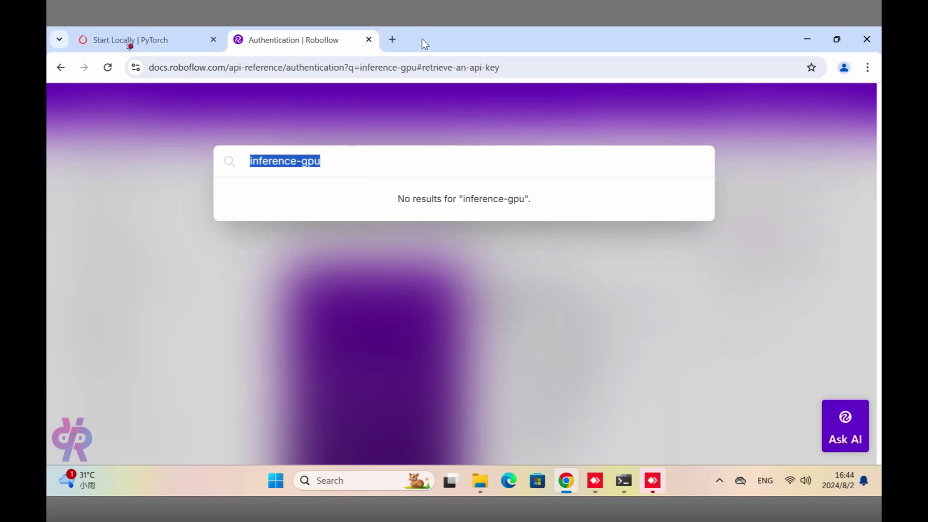
Search Google for "inference-gpu" in a new browser tab and look through the results.
{"action": "left_click", "coordinate": [392, 39]}
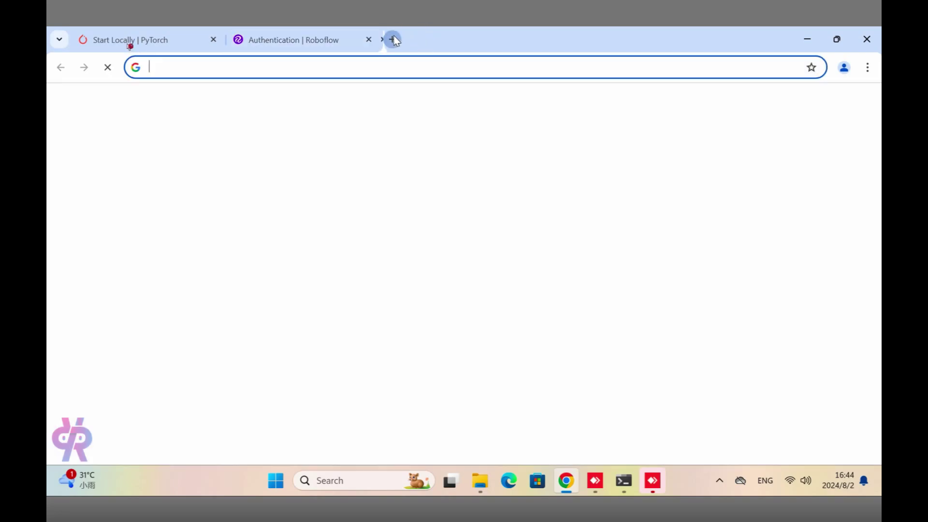
{"action": "key", "text": "ctrl+v"}
{"action": "key", "text": "Return"}
{"action": "scroll", "coordinate": [203, 311], "scroll_direction": "down", "scroll_amount": 5}
{"action": "scroll", "coordinate": [168, 251], "scroll_direction": "down", "scroll_amount": 15}
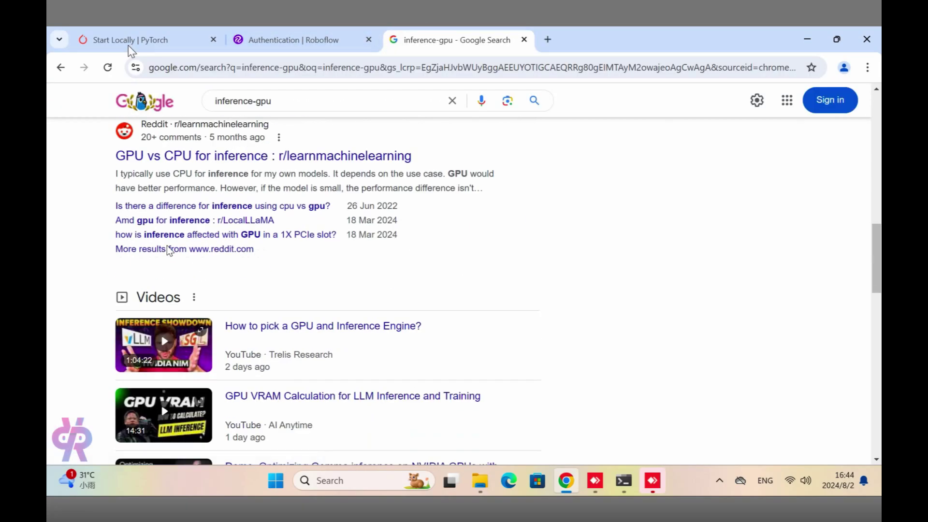
Search Google for "inference-gpu github" and open the GitHub site from the results.
{"action": "left_click", "coordinate": [278, 68]}
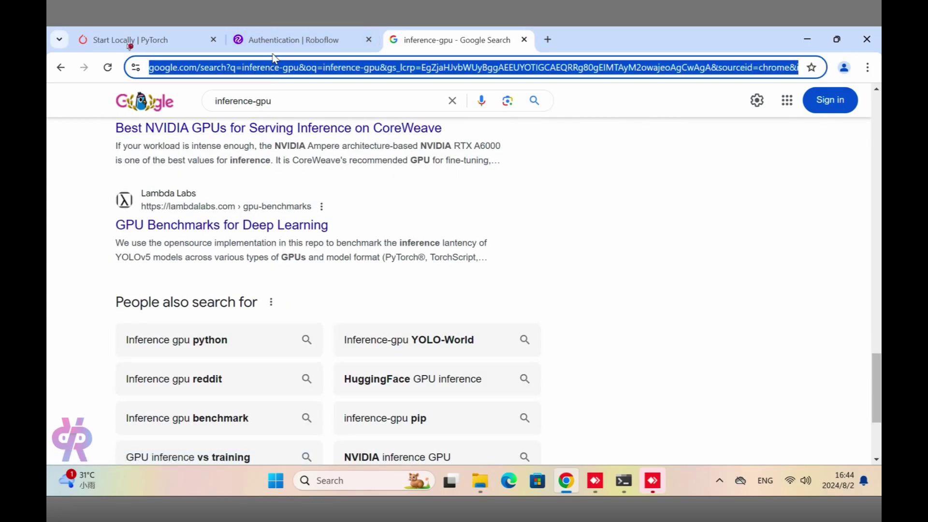
{"action": "key", "text": "ctrl+v"}
{"action": "type", "text": "github"}
{"action": "key", "text": "Return"}
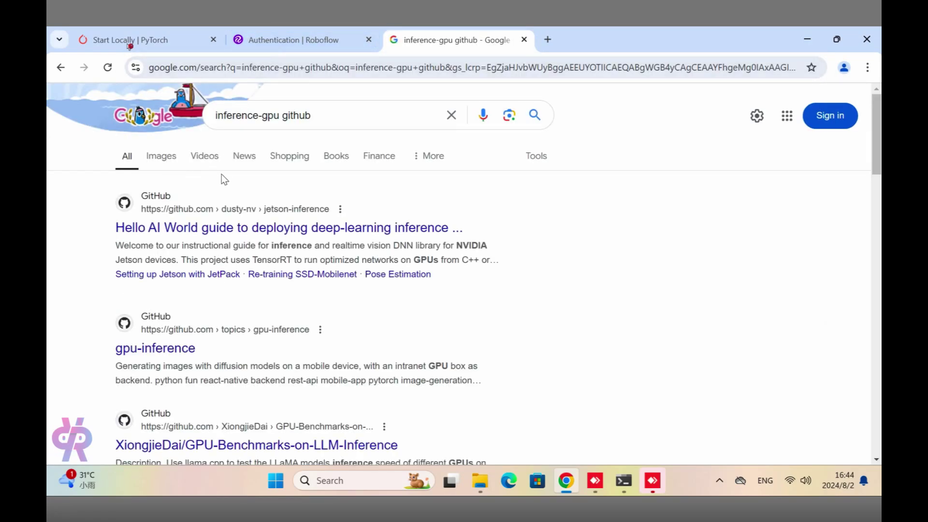
{"action": "left_click", "coordinate": [128, 203]}
Open the Roboflow Inference documentation page "Inference Pipeline" from the address suggestions for "infe".
{"action": "left_click", "coordinate": [206, 67]}
{"action": "type", "text": "infe"}
{"action": "key", "text": "Down"}
{"action": "key", "text": "Down"}
{"action": "key", "text": "Down"}
{"action": "key", "text": "Down"}
{"action": "key", "text": "Down"}
{"action": "key", "text": "Down"}
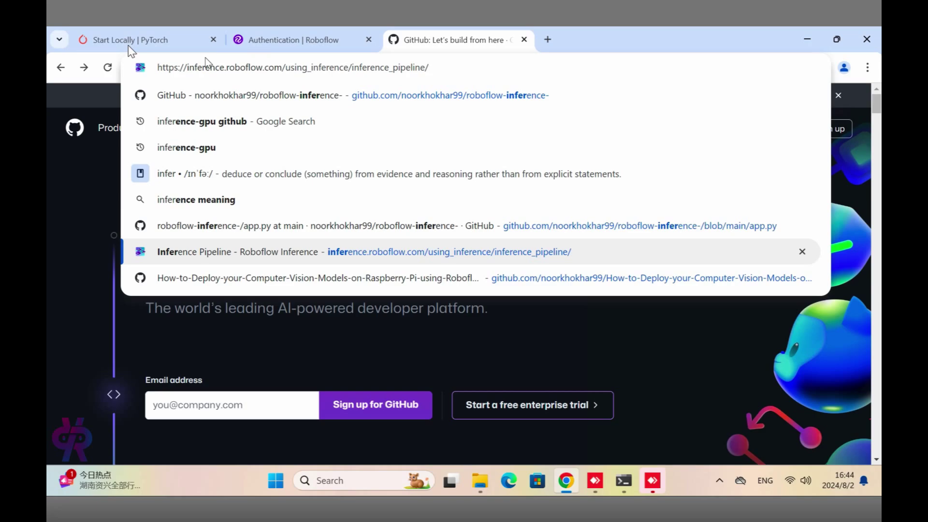
{"action": "key", "text": "Return"}
Copy "pip install inference" from the page's Quickstart section and paste it at a fresh PowerShell prompt, discarding the half-typed command.
{"action": "scroll", "coordinate": [337, 346], "scroll_direction": "down", "scroll_amount": 2}
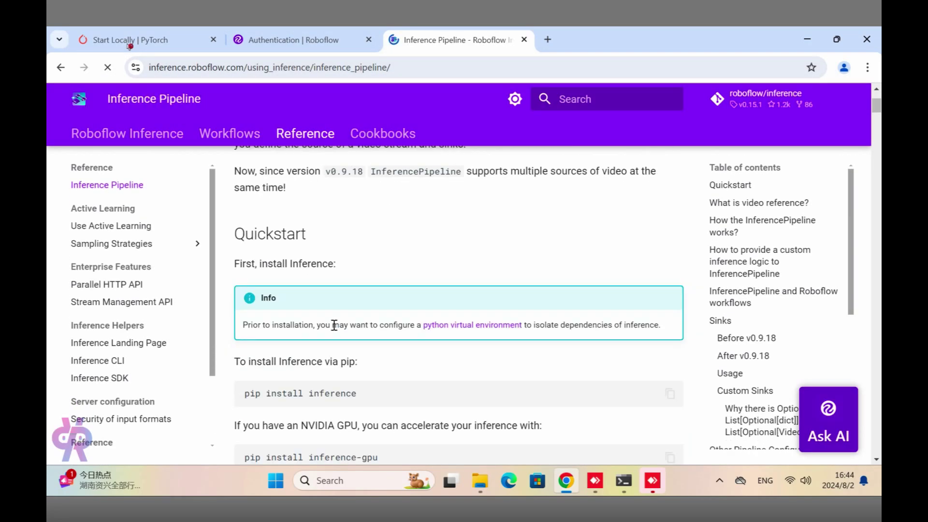
{"action": "scroll", "coordinate": [334, 325], "scroll_direction": "down", "scroll_amount": 3}
{"action": "triple_click", "coordinate": [334, 326]}
{"action": "double_click", "coordinate": [333, 261]}
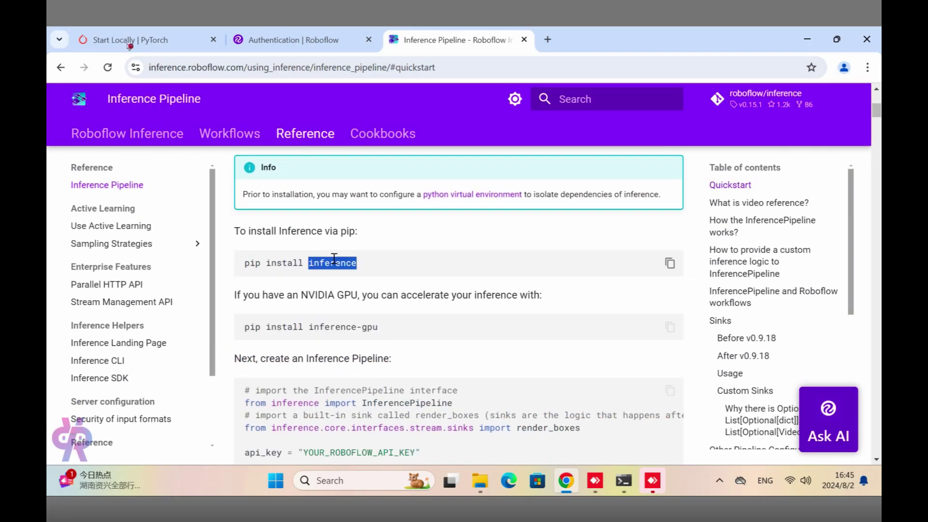
{"action": "triple_click", "coordinate": [333, 261]}
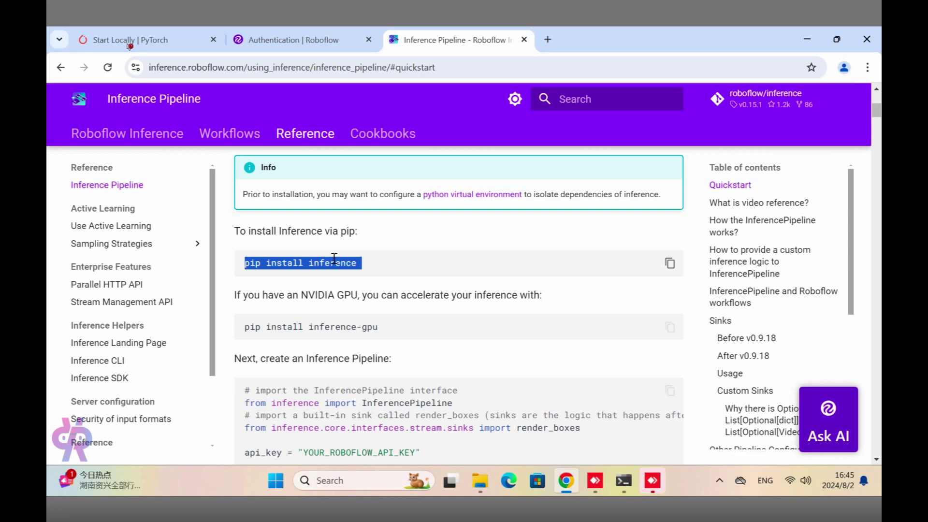
{"action": "left_click", "coordinate": [628, 484]}
{"action": "right_click", "coordinate": [518, 318]}
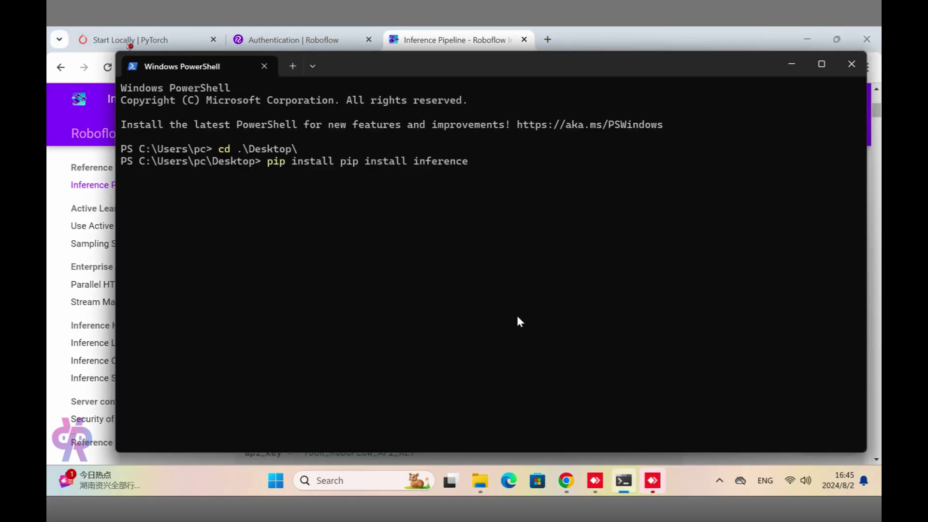
{"action": "key", "text": "ctrl+c"}
{"action": "right_click", "coordinate": [518, 317]}
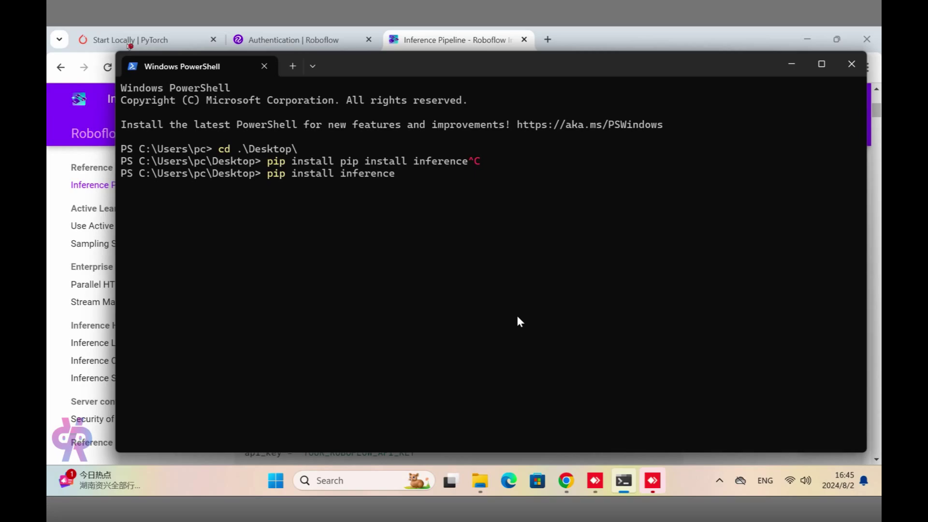
Change the pasted command to "pip uninstall inference", run it and confirm the removal with "y".
{"action": "key", "text": "Left"}
{"action": "key", "text": "Left"}
{"action": "key", "text": "Left"}
{"action": "key", "text": "Left"}
{"action": "key", "text": "Left"}
{"action": "key", "text": "Left"}
{"action": "key", "text": "Left"}
{"action": "key", "text": "Left"}
{"action": "key", "text": "Left"}
{"action": "key", "text": "Left"}
{"action": "key", "text": "Left"}
{"action": "key", "text": "Left"}
{"action": "key", "text": "Left"}
{"action": "key", "text": "Left"}
{"action": "key", "text": "Left"}
{"action": "key", "text": "Left"}
{"action": "key", "text": "Left"}
{"action": "type", "text": "un"}
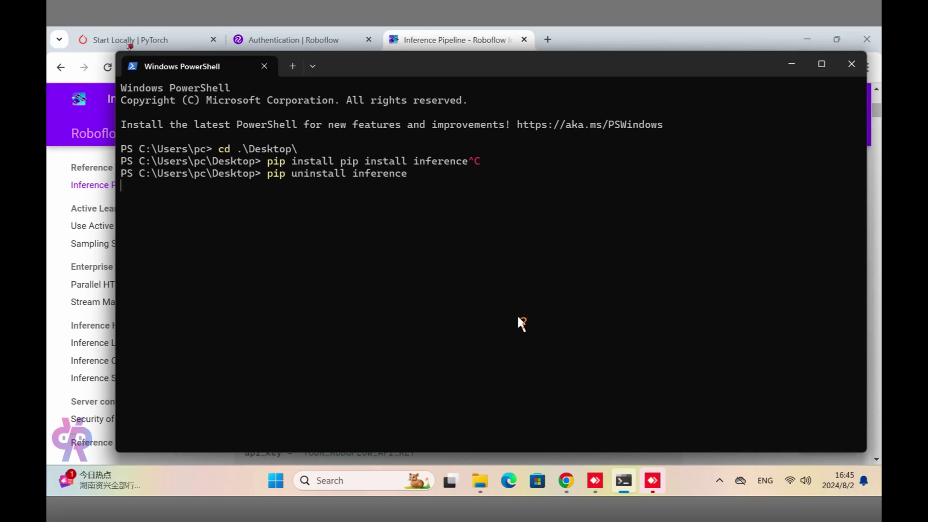
{"action": "type", "text": "y"}
{"action": "key", "text": "Return"}
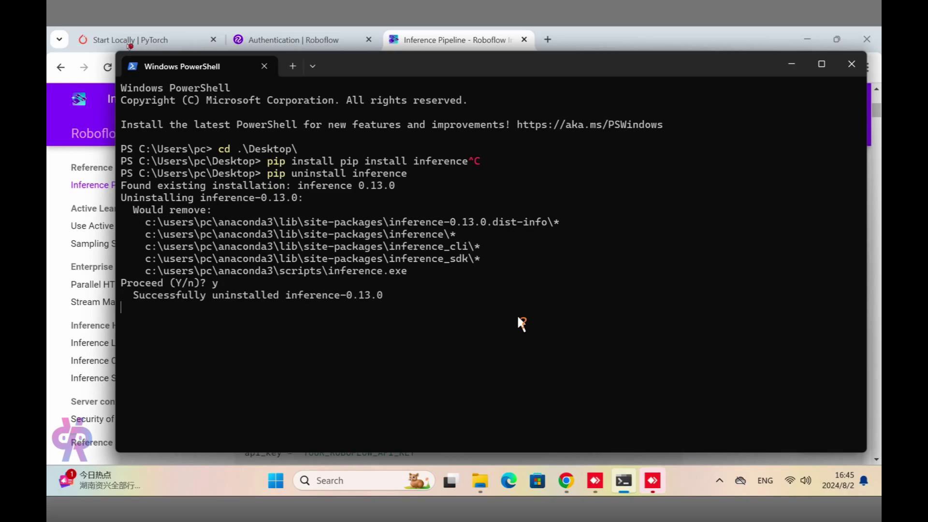
Copy the "pip install inference-gpu" command from the Inference Pipeline page and run it in PowerShell.
{"action": "key", "text": "alt+Tab"}
{"action": "scroll", "coordinate": [448, 259], "scroll_direction": "down", "scroll_amount": 3}
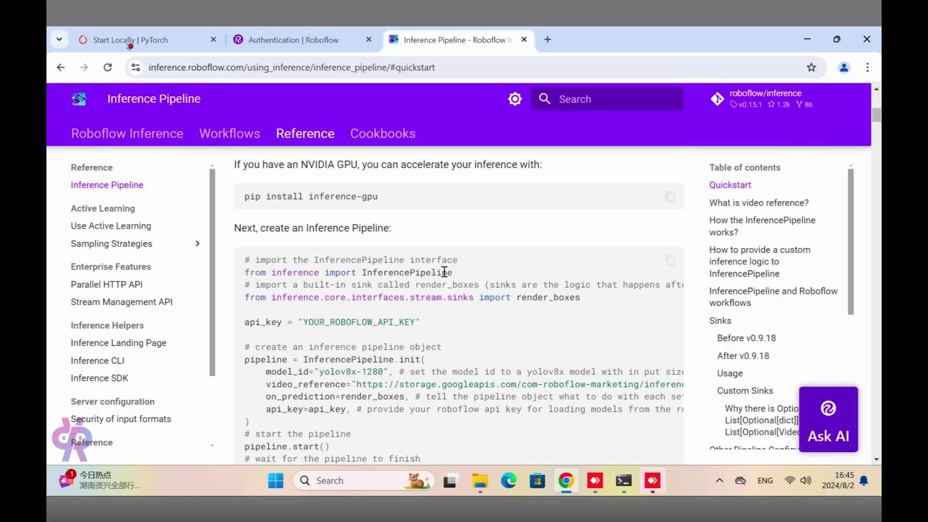
{"action": "left_click", "coordinate": [662, 200]}
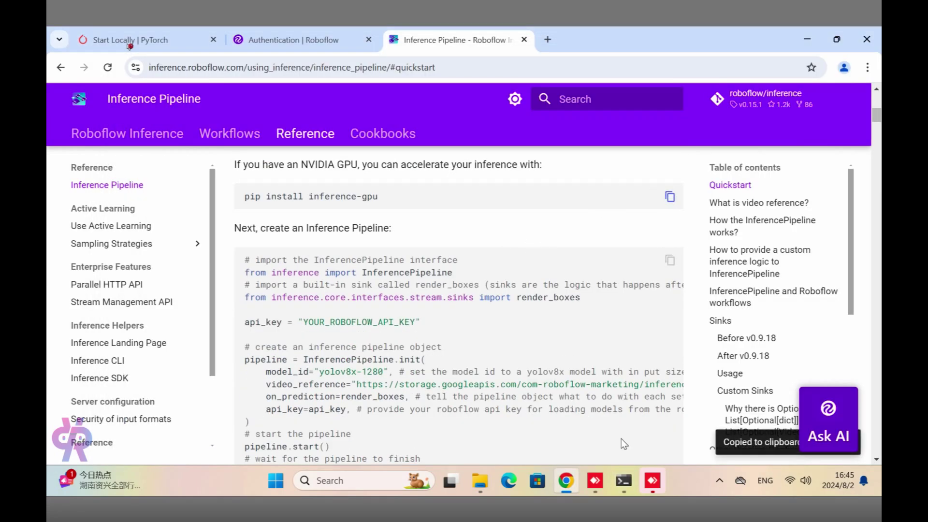
{"action": "left_click", "coordinate": [624, 480]}
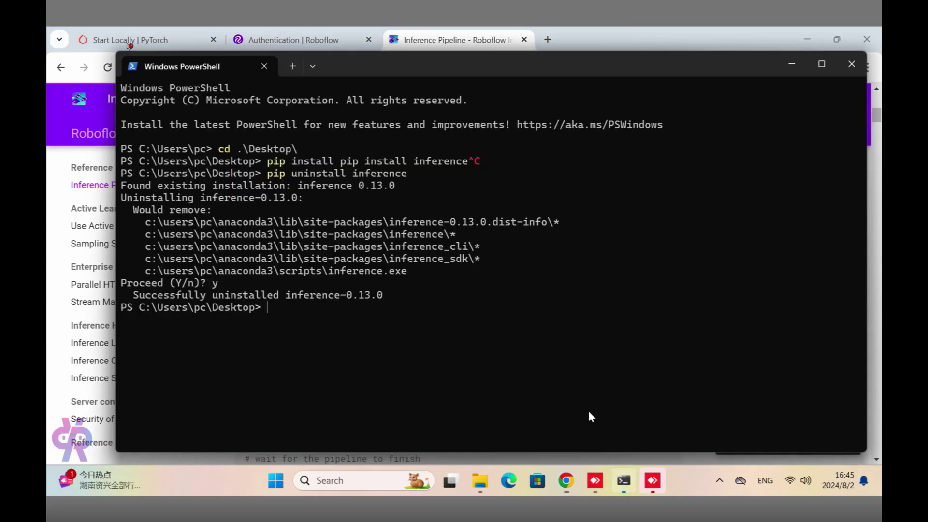
{"action": "key", "text": "ctrl+v"}
{"action": "key", "text": "Return"}
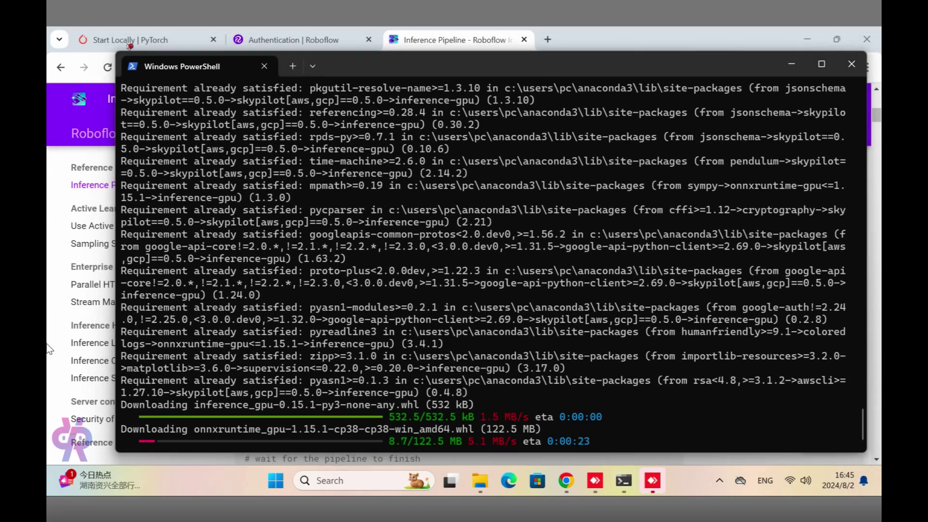
Copy the full example code under "Next, create an Inference Pipeline" on the Roboflow Inference page.
{"action": "left_click", "coordinate": [319, 459]}
{"action": "scroll", "coordinate": [341, 278], "scroll_direction": "down", "scroll_amount": 3}
{"action": "scroll", "coordinate": [346, 279], "scroll_direction": "up", "scroll_amount": 2}
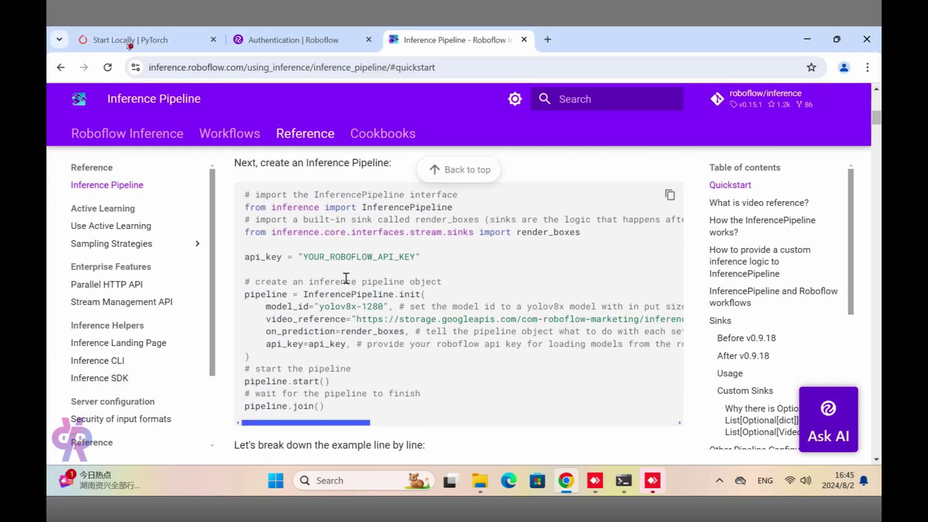
{"action": "double_click", "coordinate": [358, 257]}
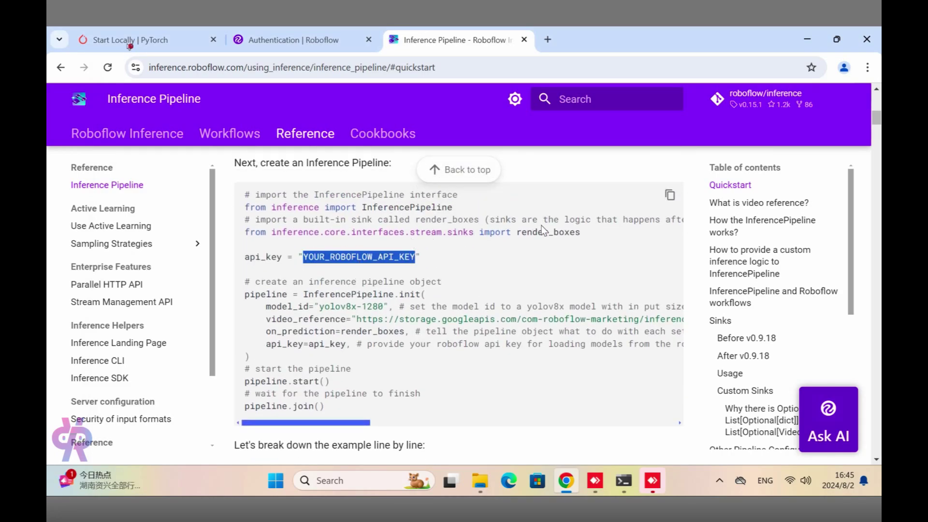
{"action": "left_click", "coordinate": [677, 196]}
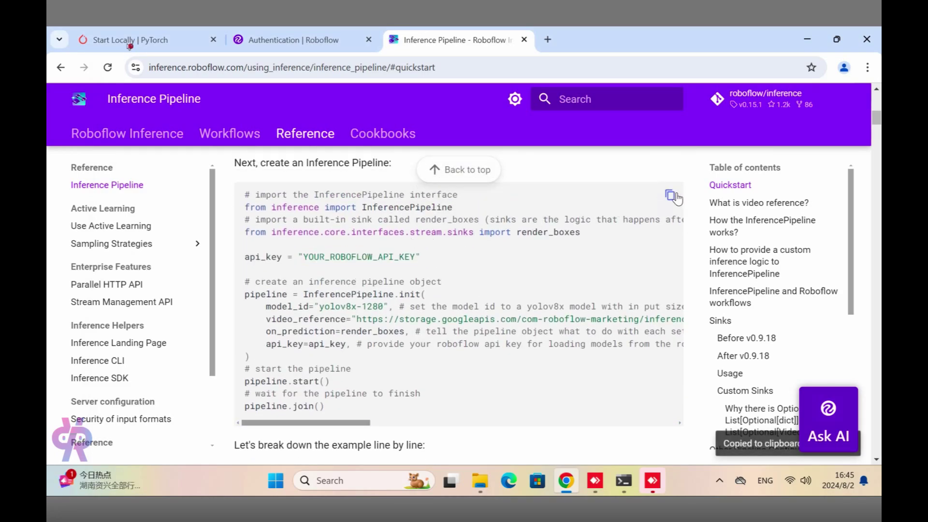
{"action": "left_click", "coordinate": [526, 282]}
Minimize the browser, move the PowerShell window off the desktop icons and open the desktop's test file in Sublime Text.
{"action": "mouse_move", "coordinate": [567, 480]}
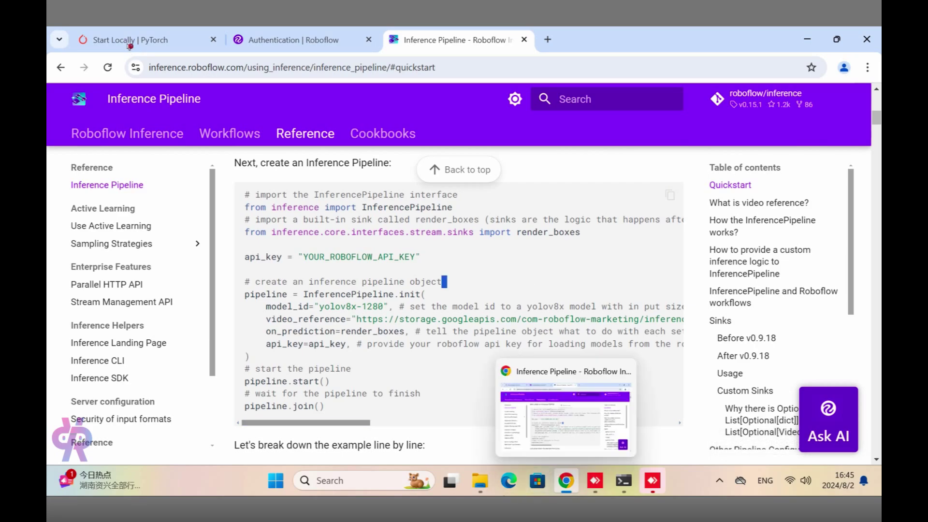
{"action": "left_click", "coordinate": [808, 39]}
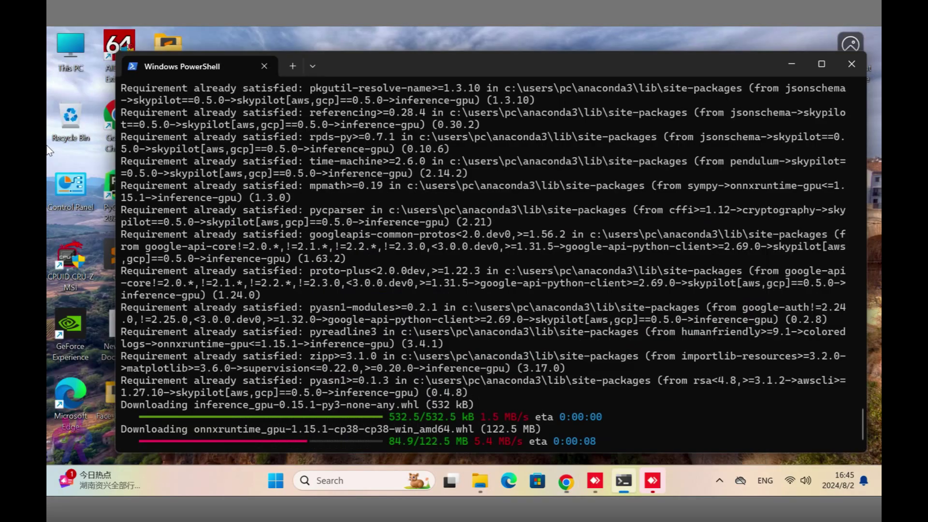
{"action": "left_click_drag", "start_coordinate": [322, 62], "coordinate": [382, 36]}
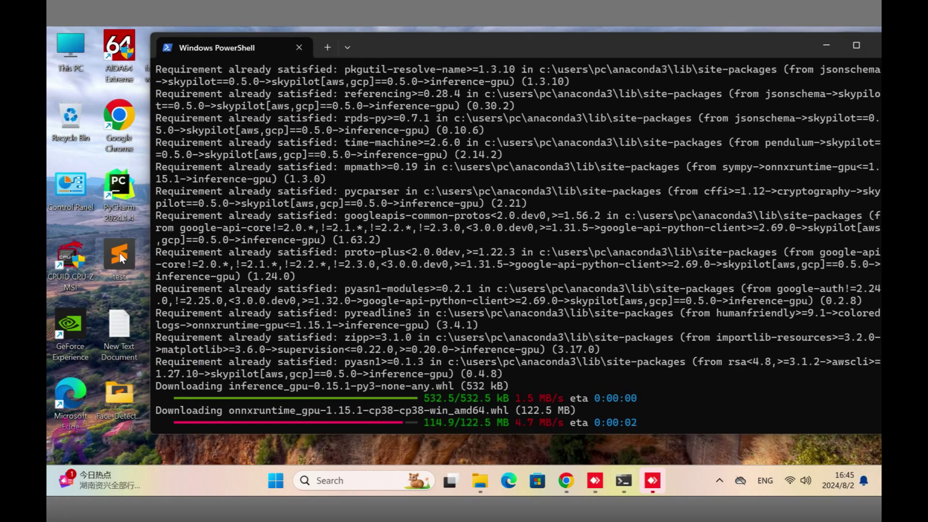
{"action": "double_click", "coordinate": [120, 253]}
Create a new file in Sublime Text and paste the copied InferencePipeline example code into it.
{"action": "left_click", "coordinate": [61, 52]}
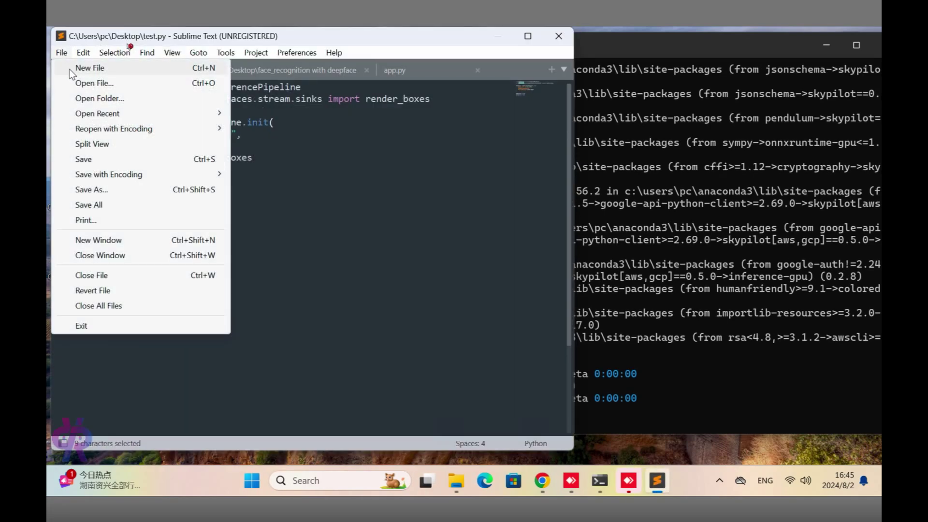
{"action": "left_click", "coordinate": [73, 68]}
{"action": "key", "text": "ctrl+v"}
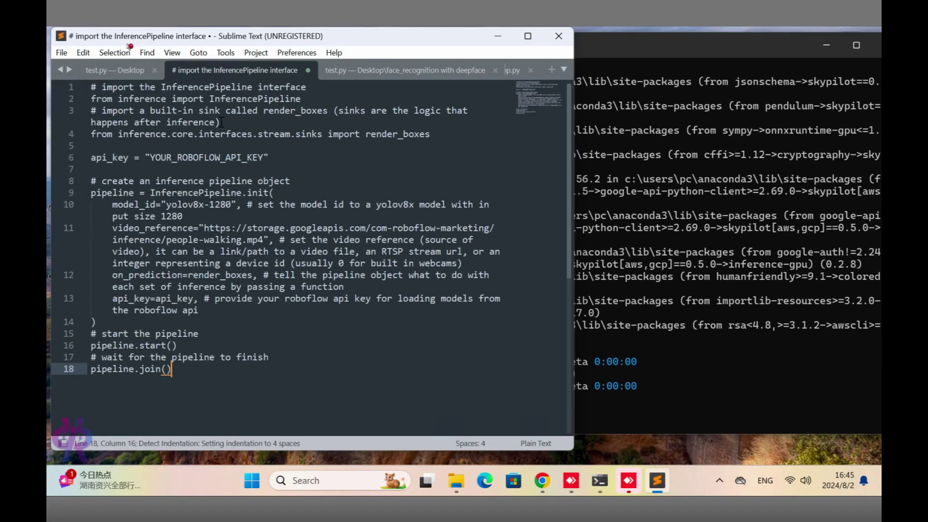
Save the new script in the Desktop folder as testapp.py.
{"action": "key", "text": "ctrl+s"}
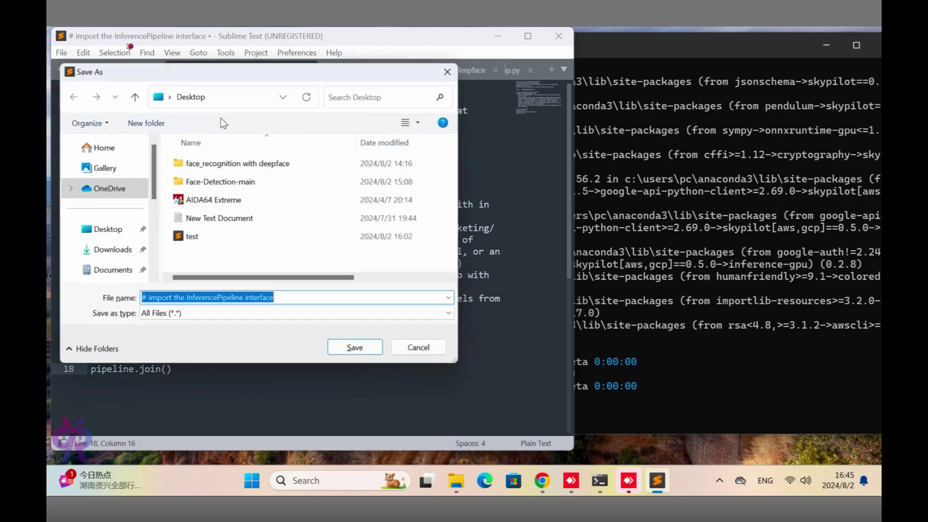
{"action": "type", "text": "t"}
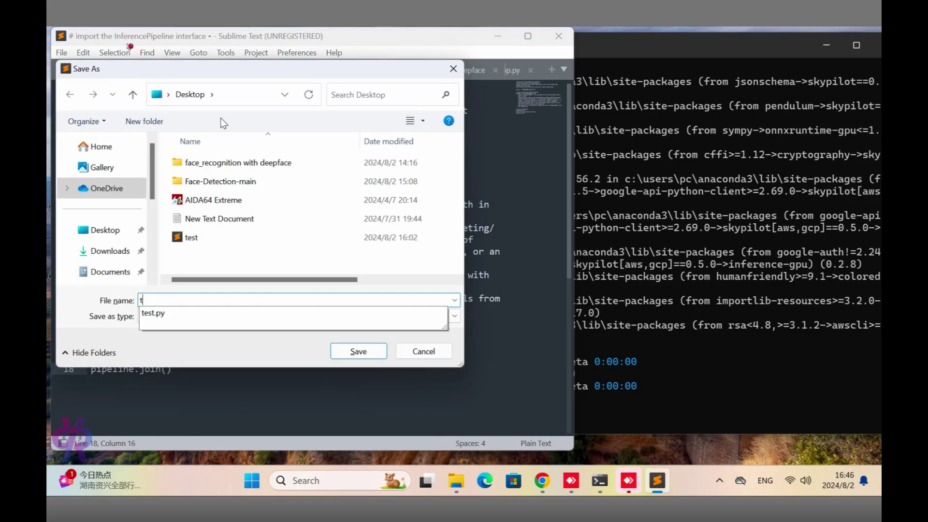
{"action": "type", "text": "estapp"}
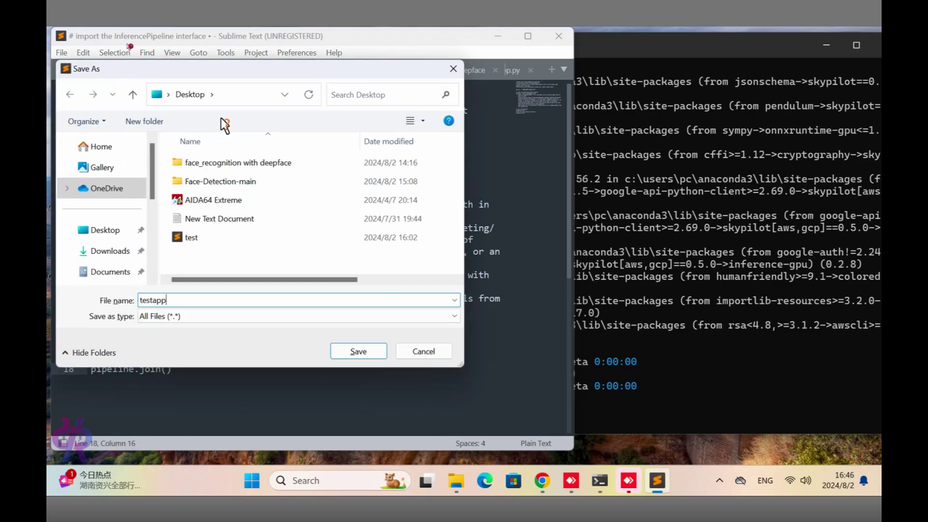
{"action": "type", "text": ".py"}
{"action": "key", "text": "Return"}
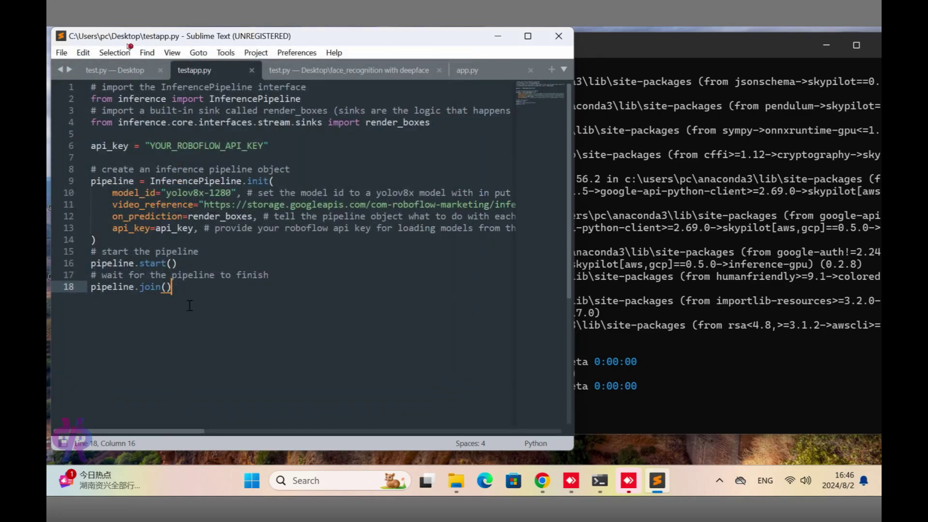
Replace the video URL in the script's video_reference argument with 0 and save testapp.py.
{"action": "mouse_move", "coordinate": [203, 201]}
{"action": "left_mouse_down"}
{"action": "mouse_move", "coordinate": [532, 207]}
{"action": "mouse_move", "coordinate": [154, 206]}
{"action": "mouse_move", "coordinate": [197, 204]}
{"action": "left_mouse_up"}
{"action": "key", "text": "BackSpace"}
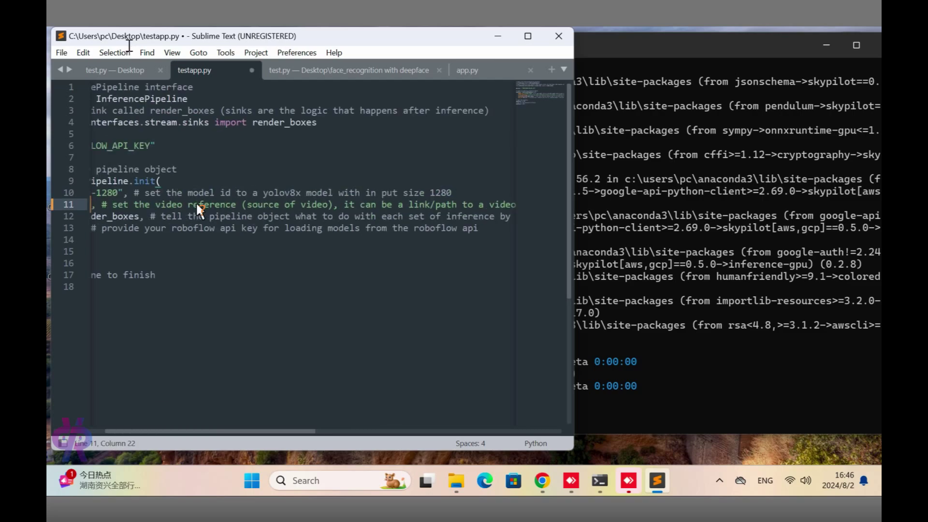
{"action": "key", "text": "BackSpace"}
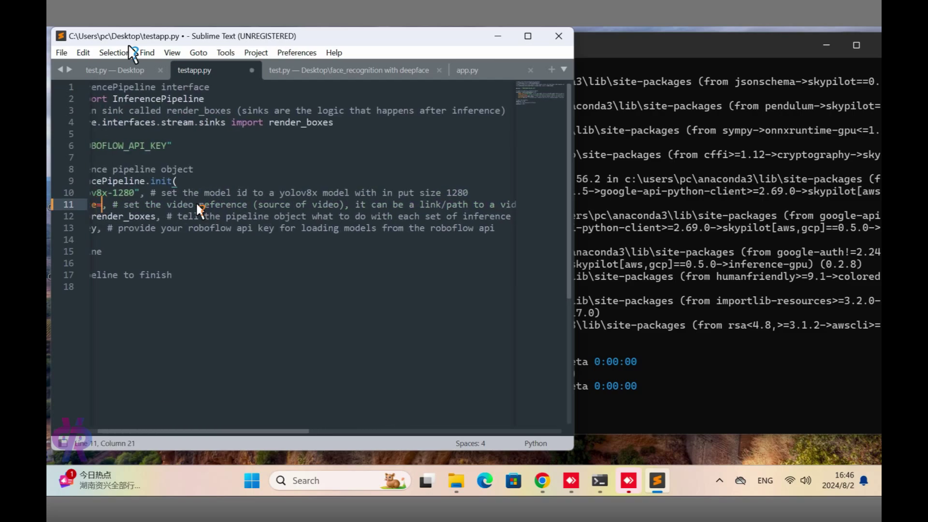
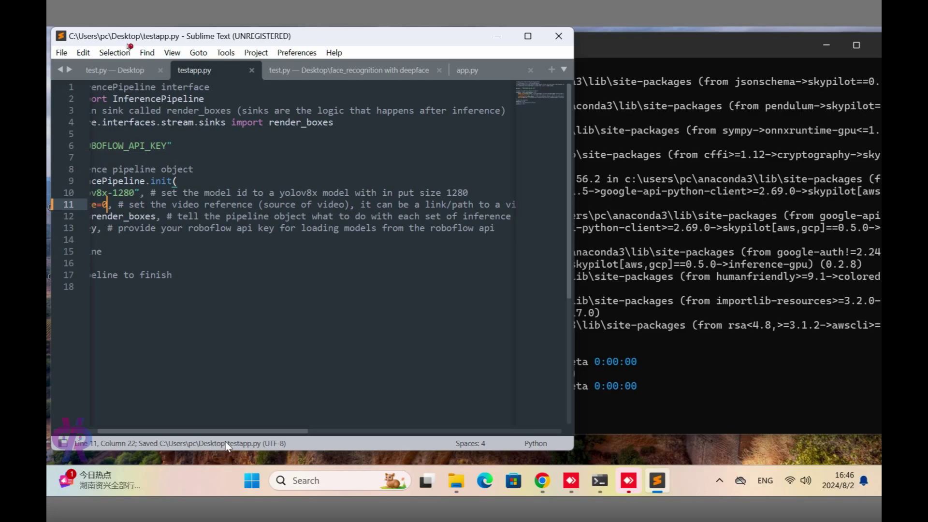
{"action": "left_click_drag", "start_coordinate": [231, 431], "coordinate": [121, 431]}
{"action": "scroll", "coordinate": [148, 172], "scroll_direction": "down", "scroll_amount": 3}
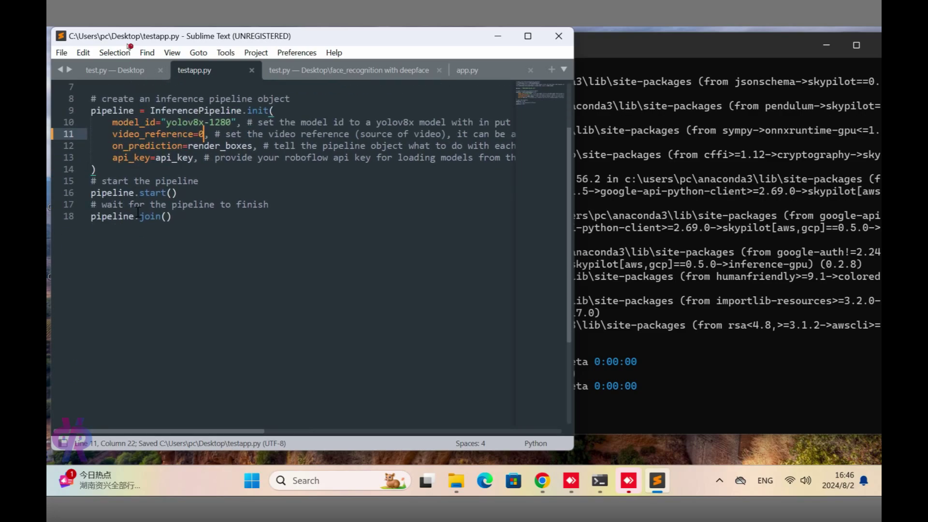
{"action": "scroll", "coordinate": [192, 160], "scroll_direction": "up", "scroll_amount": 3}
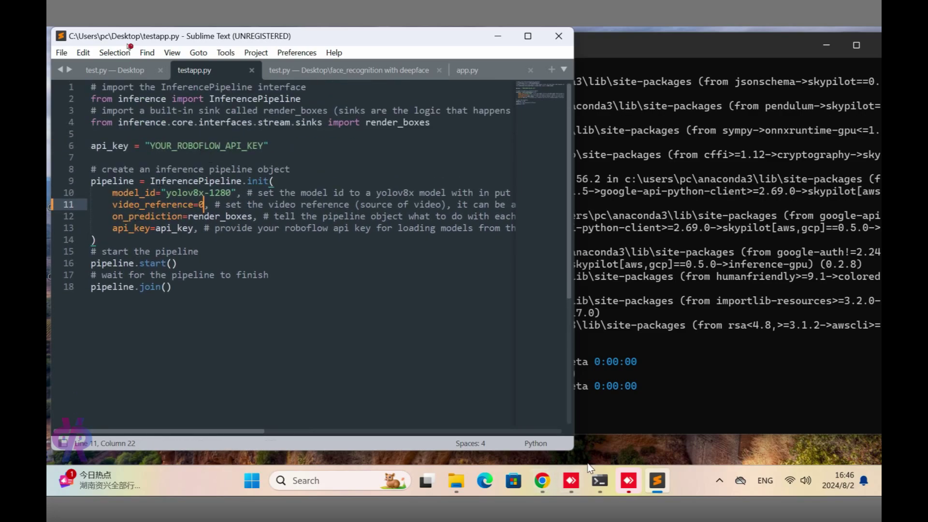
Switch to Chrome, look up "roboflow" in a new tab and go to the Roboflow app at app.roboflow.com.
{"action": "left_click", "coordinate": [555, 482]}
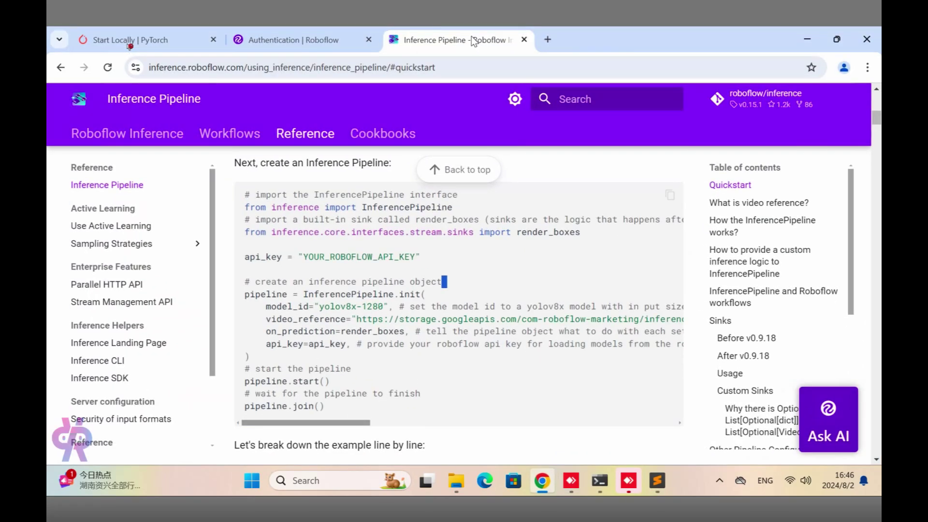
{"action": "left_click", "coordinate": [548, 39]}
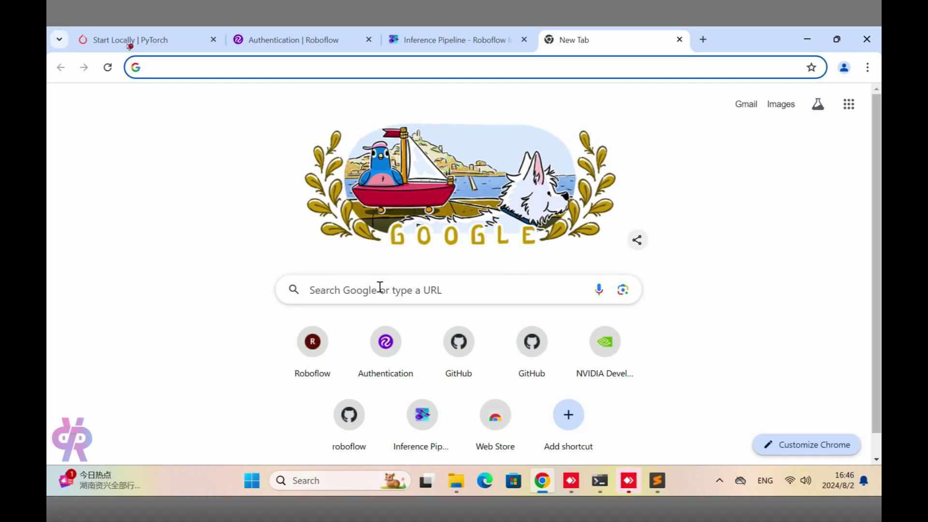
{"action": "type", "text": "roboflow"}
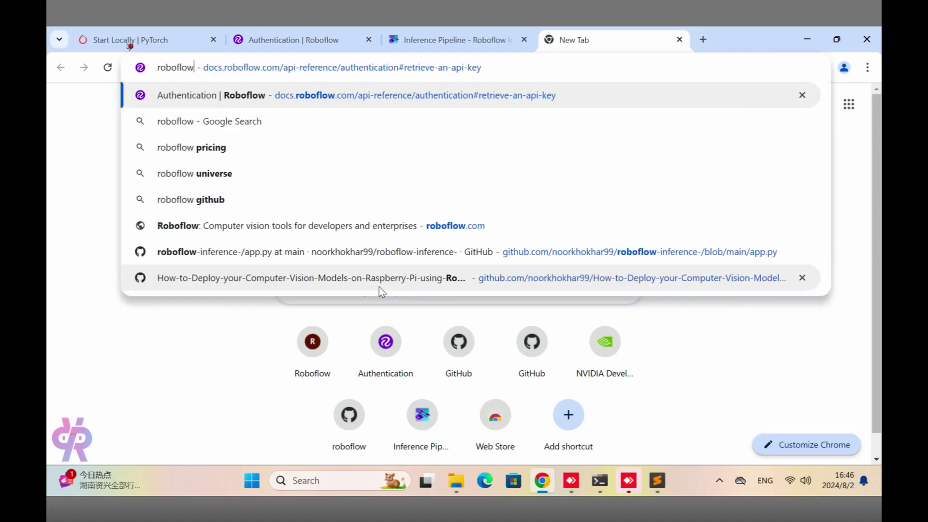
{"action": "key", "text": "Return"}
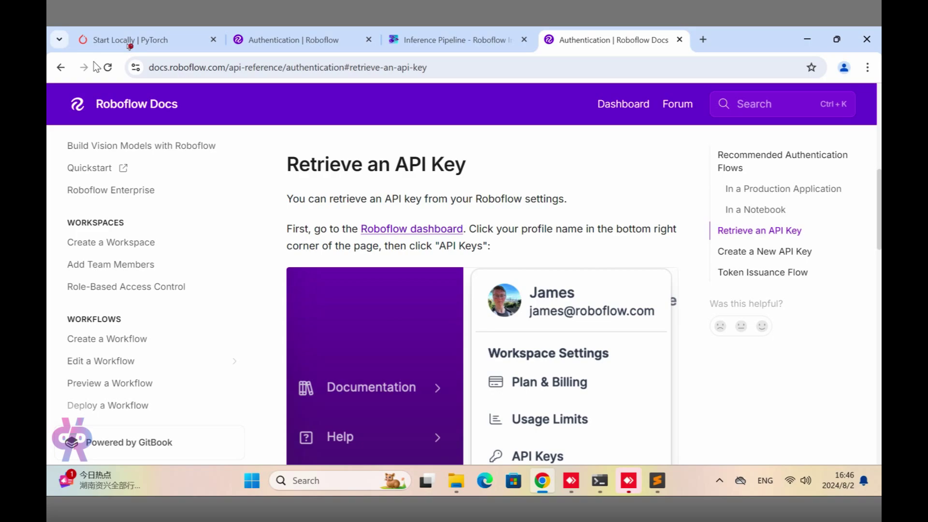
{"action": "left_click", "coordinate": [77, 104]}
{"action": "left_click", "coordinate": [174, 68]}
{"action": "left_click", "coordinate": [175, 68]}
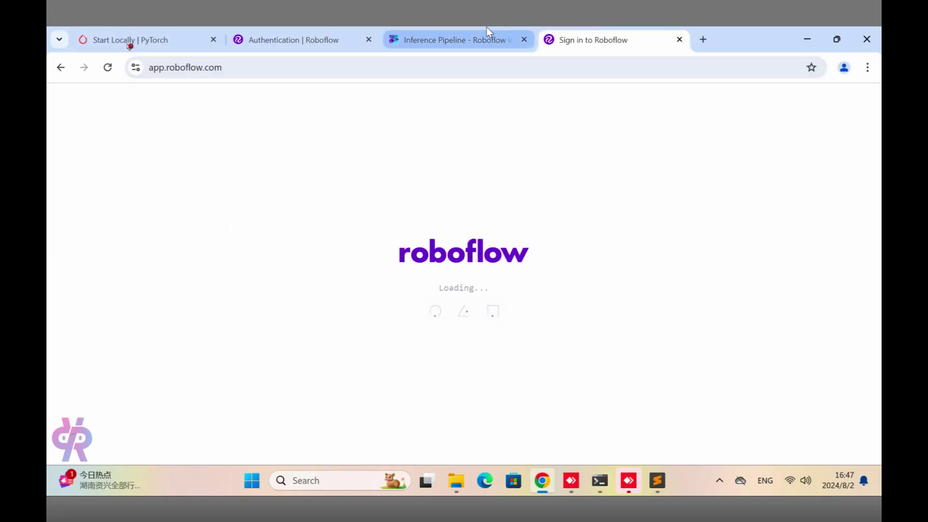
Look through the Inference Pipeline documentation, from the Quickstart code to the custom inference logic and Roboflow workflows sections.
{"action": "left_click", "coordinate": [473, 36]}
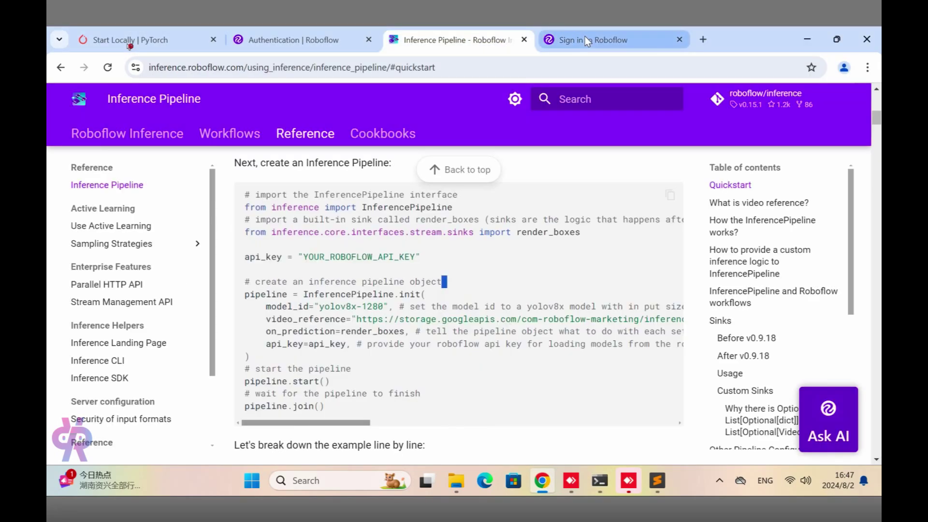
{"action": "scroll", "coordinate": [541, 201], "scroll_direction": "up", "scroll_amount": 4}
{"action": "scroll", "coordinate": [542, 203], "scroll_direction": "down", "scroll_amount": 7}
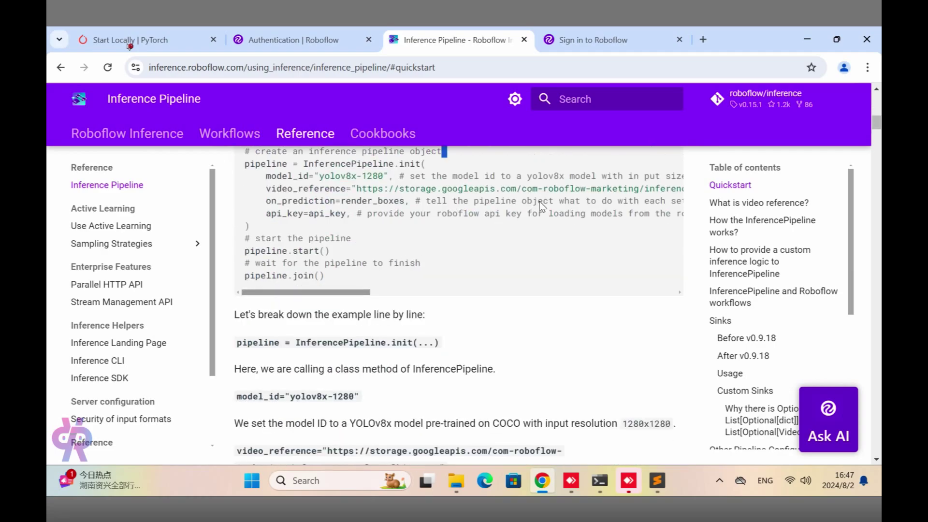
{"action": "scroll", "coordinate": [541, 203], "scroll_direction": "down", "scroll_amount": 3}
{"action": "scroll", "coordinate": [540, 203], "scroll_direction": "down", "scroll_amount": 5}
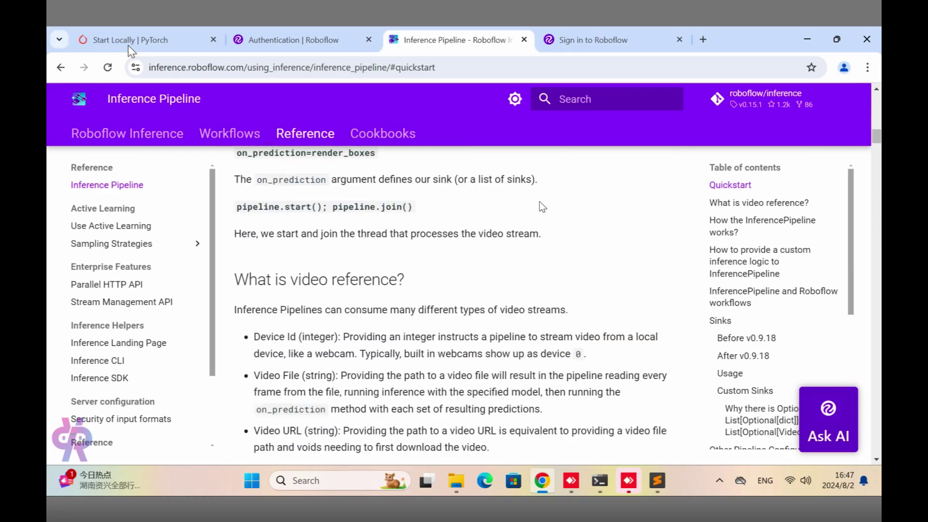
{"action": "scroll", "coordinate": [540, 202], "scroll_direction": "down", "scroll_amount": 10}
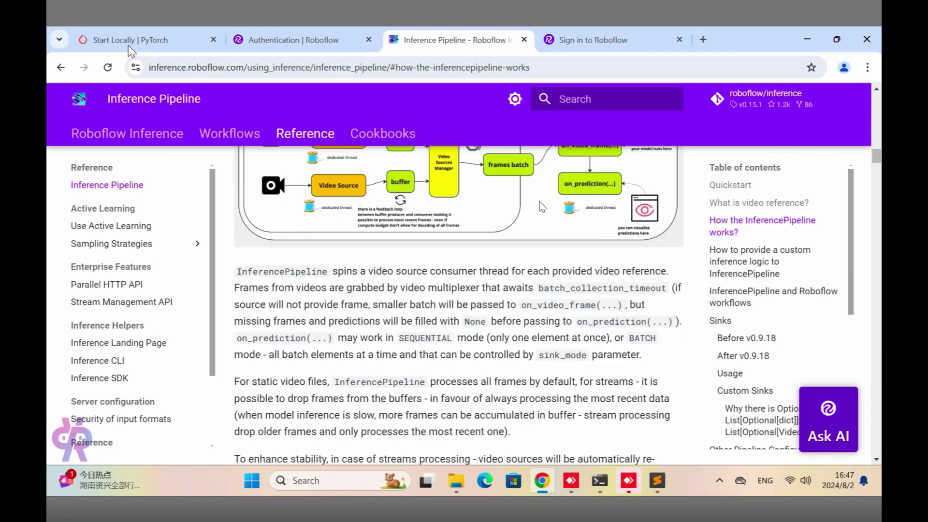
{"action": "scroll", "coordinate": [542, 207], "scroll_direction": "down", "scroll_amount": 10}
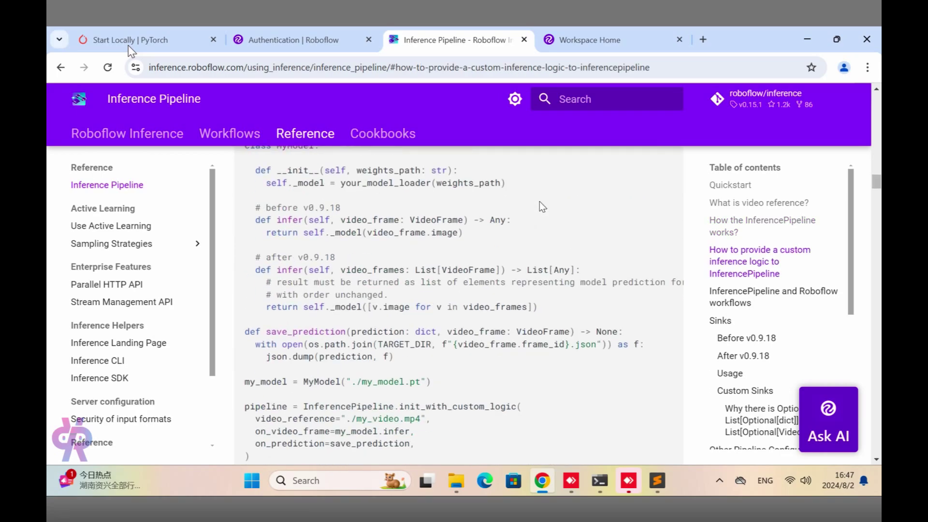
{"action": "scroll", "coordinate": [543, 207], "scroll_direction": "down", "scroll_amount": 12}
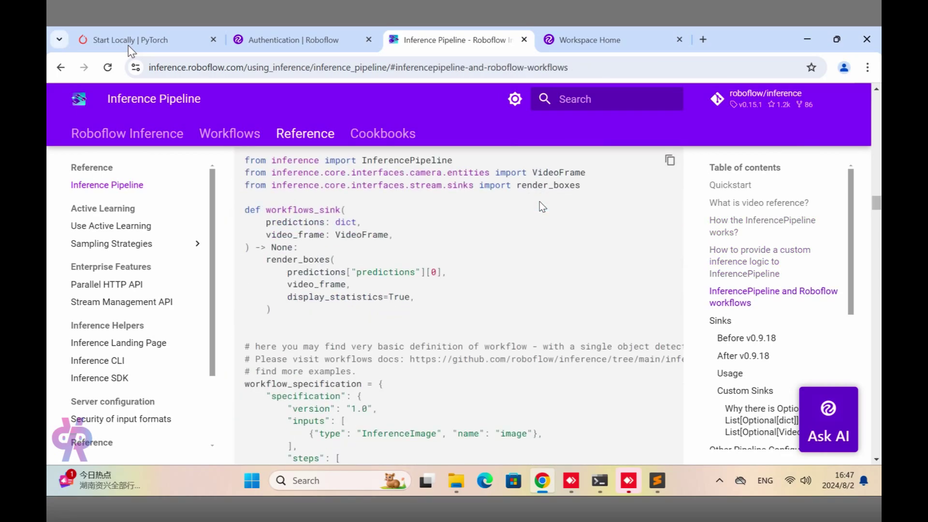
{"action": "scroll", "coordinate": [540, 203], "scroll_direction": "down", "scroll_amount": 6}
{"action": "scroll", "coordinate": [540, 203], "scroll_direction": "up", "scroll_amount": 10}
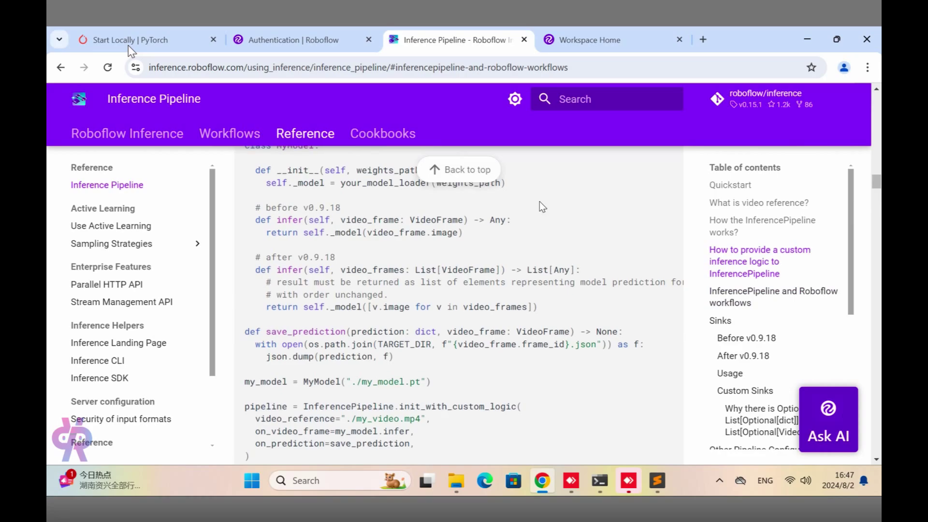
{"action": "scroll", "coordinate": [540, 203], "scroll_direction": "up", "scroll_amount": 15}
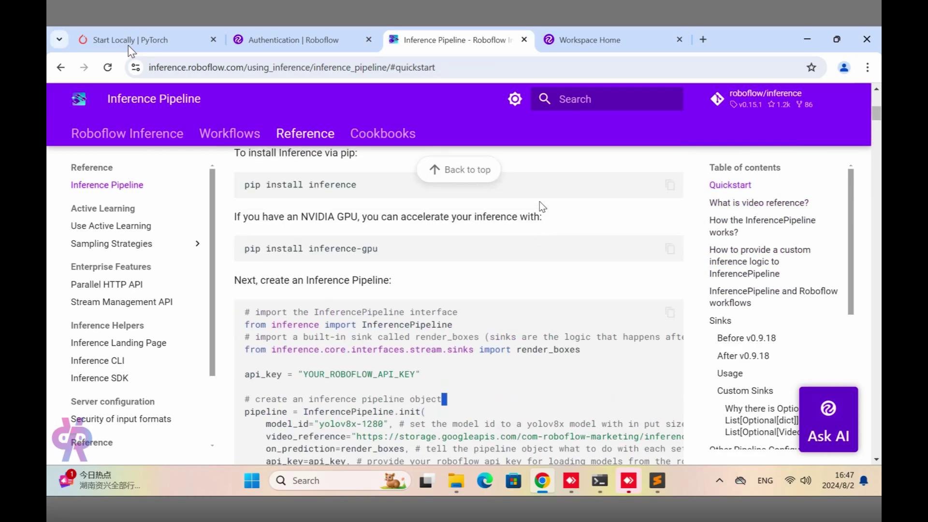
{"action": "scroll", "coordinate": [540, 201], "scroll_direction": "up", "scroll_amount": 6}
{"action": "scroll", "coordinate": [539, 201], "scroll_direction": "down", "scroll_amount": 3}
Open the API Keys settings of the Roboflow workspace and copy the second private API key.
{"action": "left_click", "coordinate": [580, 40]}
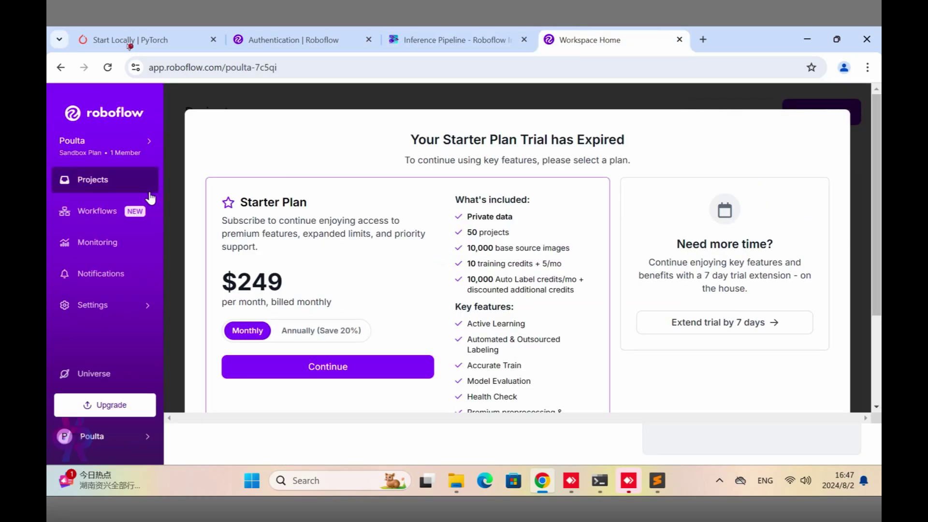
{"action": "left_click", "coordinate": [121, 436]}
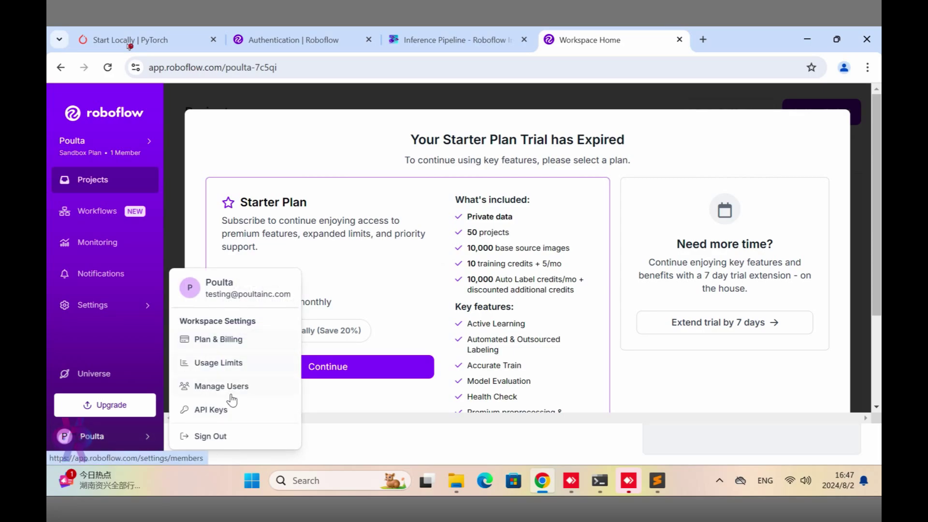
{"action": "left_click", "coordinate": [234, 409]}
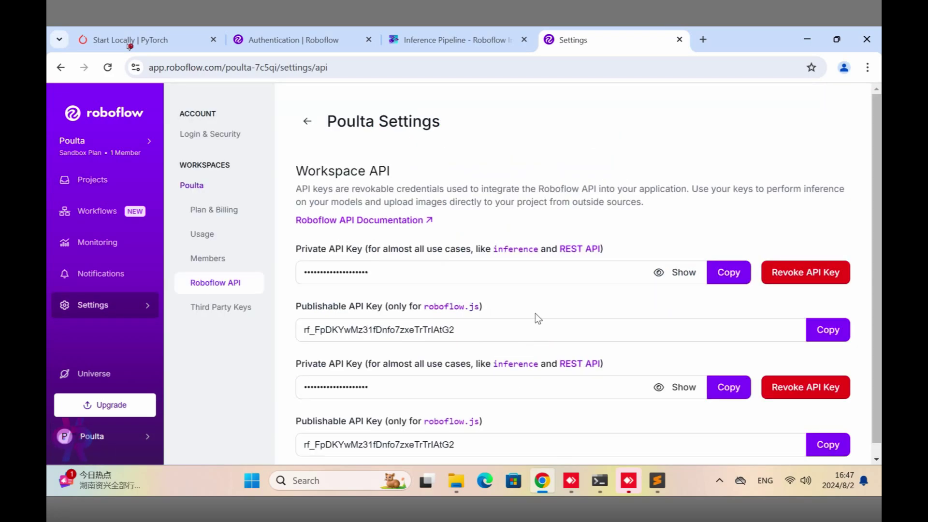
{"action": "scroll", "coordinate": [670, 319], "scroll_direction": "down", "scroll_amount": 1}
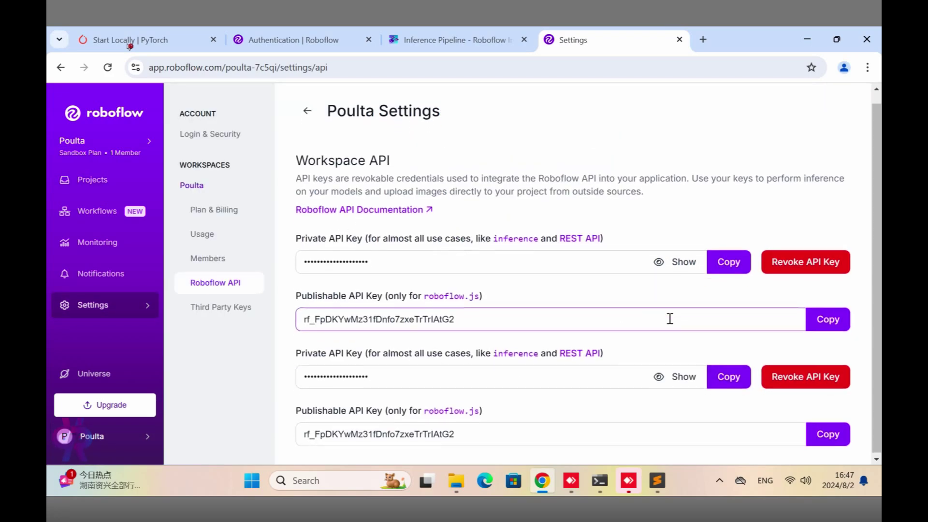
{"action": "left_click", "coordinate": [728, 376]}
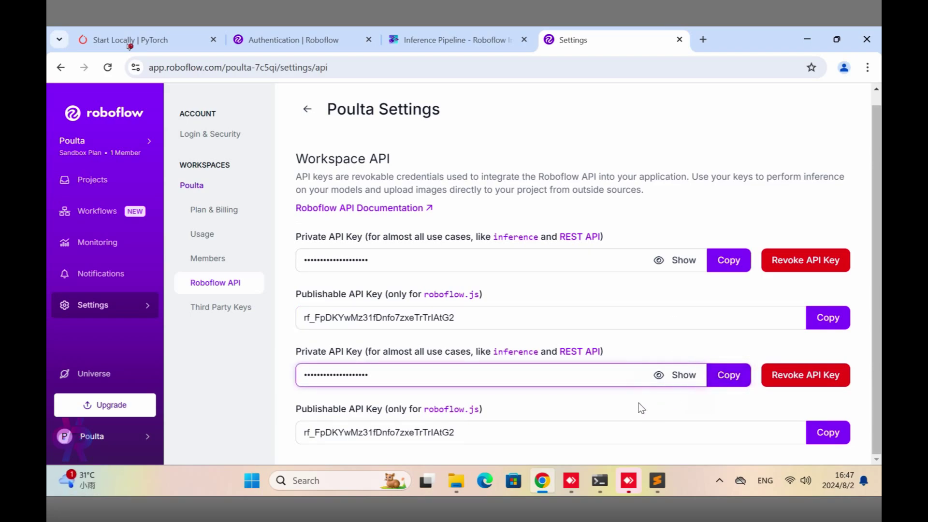
Return to testapp.py in Sublime Text, replace the YOUR_ROBOFLOW_API_KEY placeholder with the copied private API key and save the file.
{"action": "left_click", "coordinate": [600, 480]}
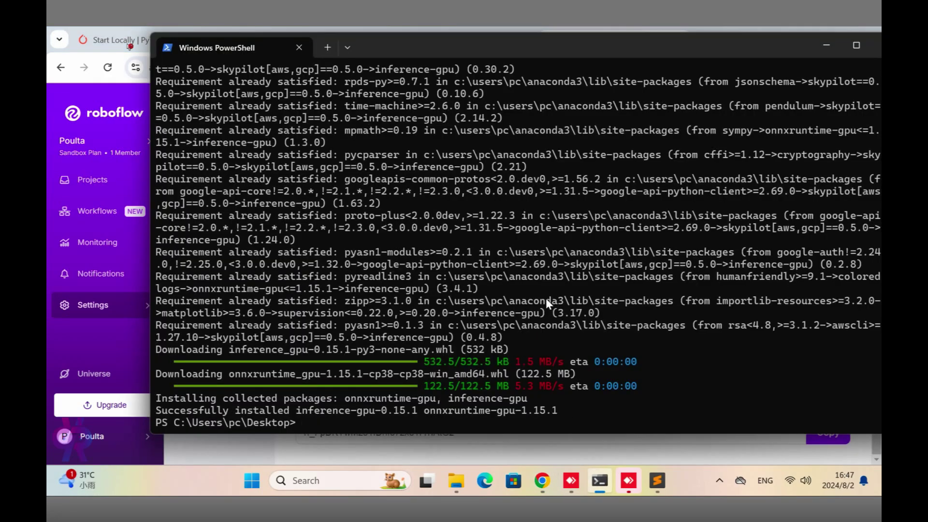
{"action": "left_click", "coordinate": [656, 481]}
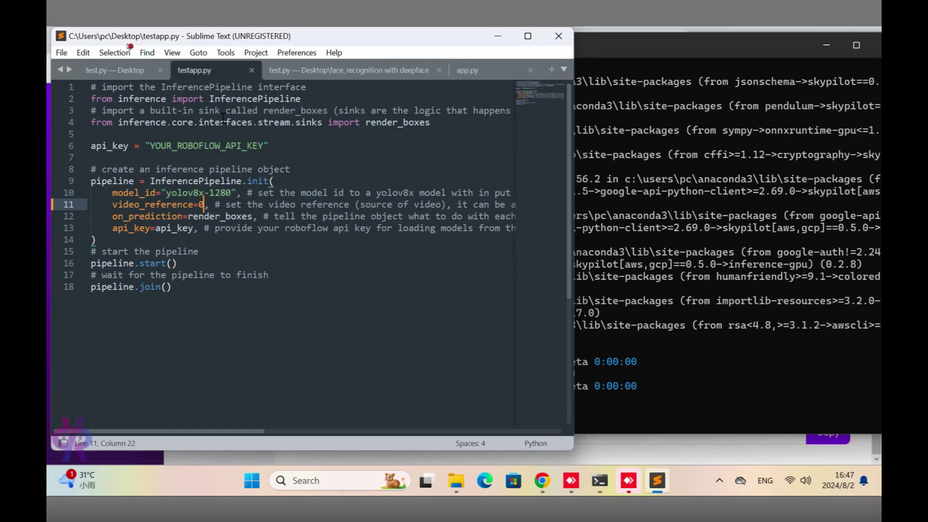
{"action": "double_click", "coordinate": [232, 145]}
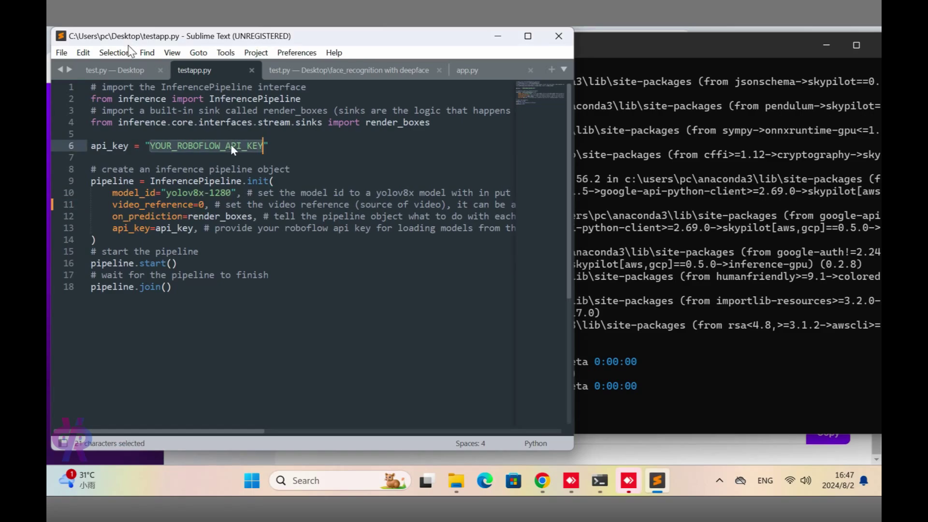
{"action": "key", "text": "ctrl+v"}
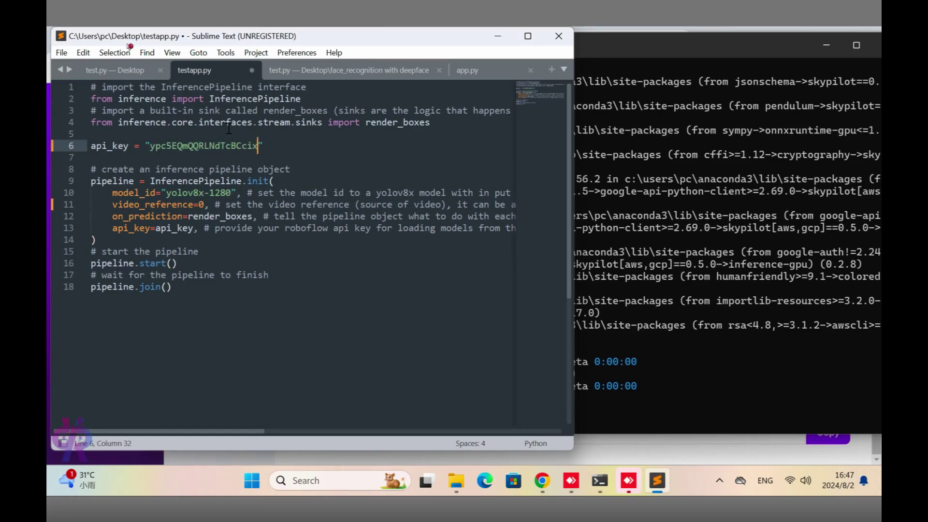
{"action": "left_click", "coordinate": [62, 52]}
{"action": "left_click", "coordinate": [81, 164]}
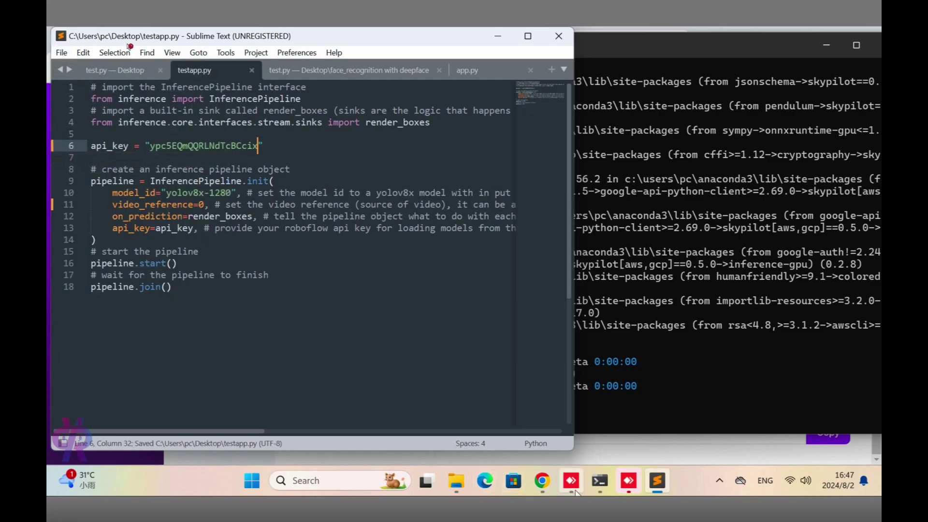
Switch to Windows PowerShell and run the testapp.py script with python from the Desktop folder.
{"action": "left_click", "coordinate": [599, 480]}
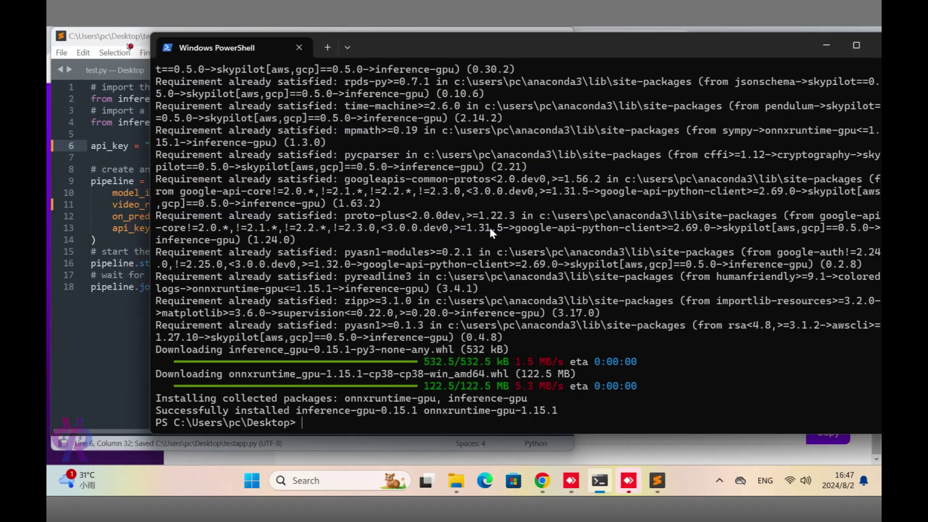
{"action": "key", "text": "Up"}
{"action": "key", "text": "Up"}
{"action": "key", "text": "Up"}
{"action": "key", "text": "Up"}
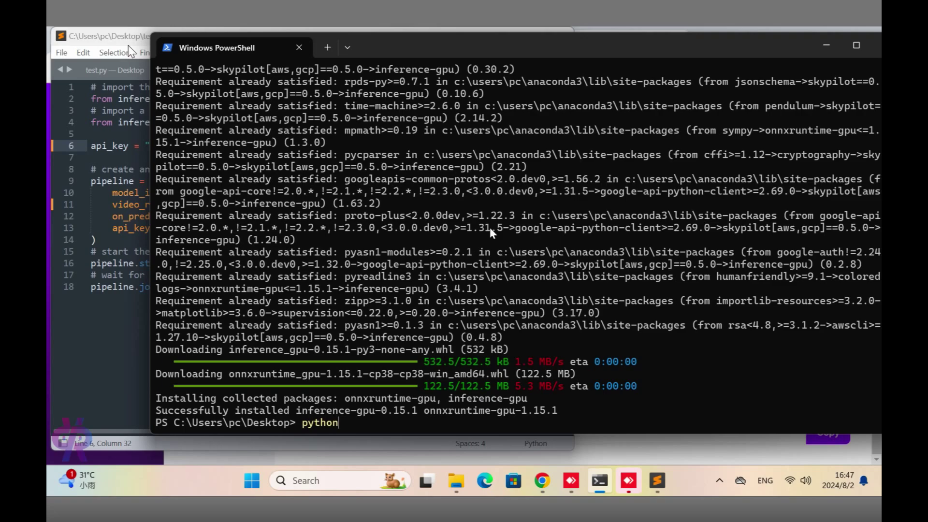
{"action": "key", "text": "Up"}
{"action": "key", "text": "Down"}
{"action": "type", "text": "te"}
{"action": "key", "text": "Tab"}
{"action": "key", "text": "Tab"}
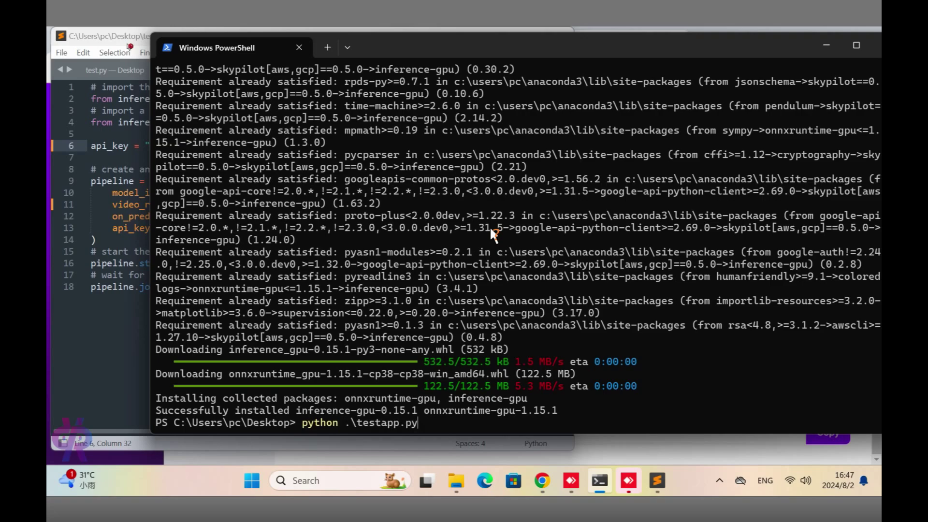
{"action": "key", "text": "Return"}
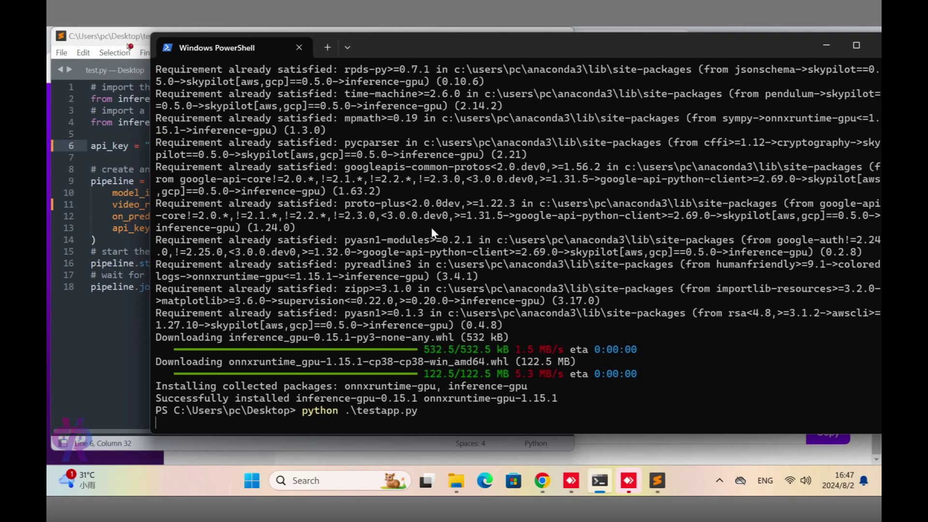
Open the GPU requirements link from the PowerShell error, onnxruntime.ai/docs/execution-providers/CUDA-ExecutionProvider.html#requirements, in a new Chrome tab.
{"action": "left_click_drag", "start_coordinate": [380, 41], "coordinate": [621, 36]}
{"action": "left_click", "coordinate": [496, 28]}
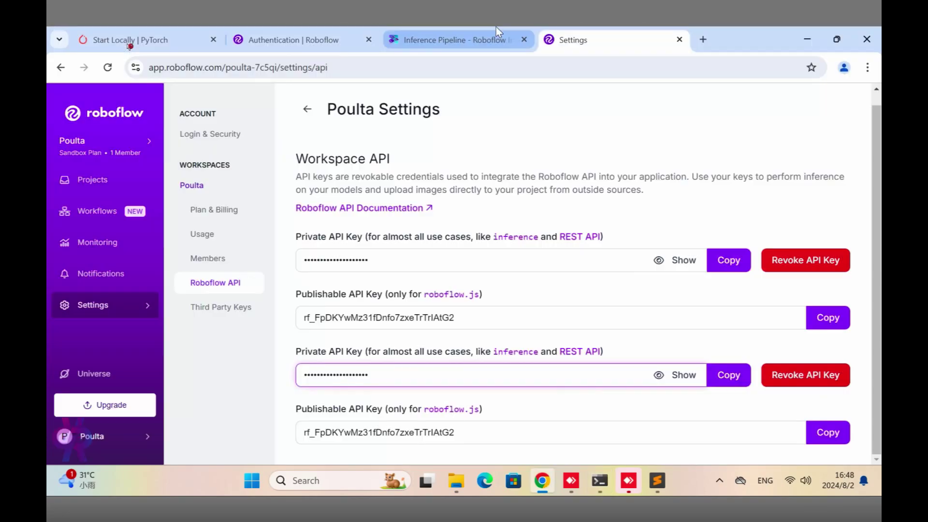
{"action": "key", "text": "ctrl+t"}
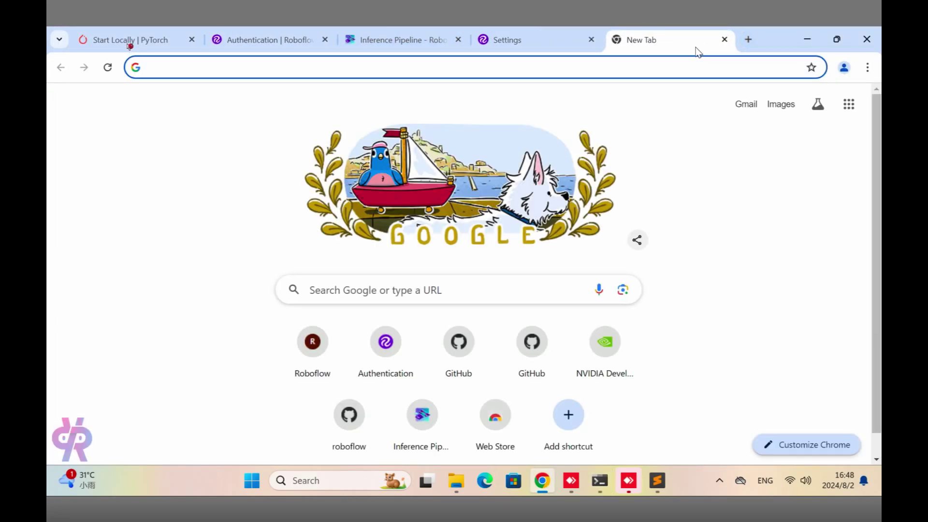
{"action": "key", "text": "ctrl+v"}
{"action": "key", "text": "Return"}
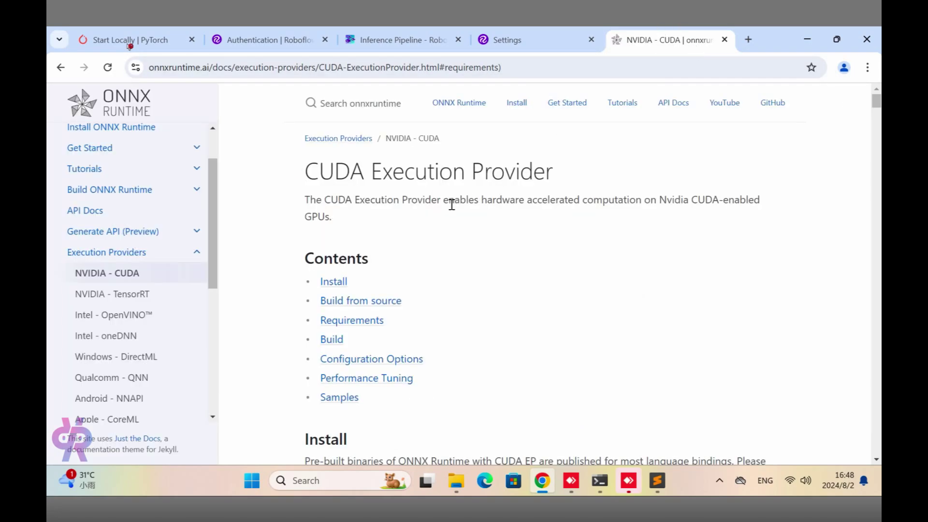
Look through the ONNX Runtime CUDA Execution Provider page, from the CUDA and cuDNN version tables to the configuration options, performance tuning and CUDA Graphs code.
{"action": "scroll", "coordinate": [452, 204], "scroll_direction": "down", "scroll_amount": 3}
{"action": "scroll", "coordinate": [452, 204], "scroll_direction": "down", "scroll_amount": 8}
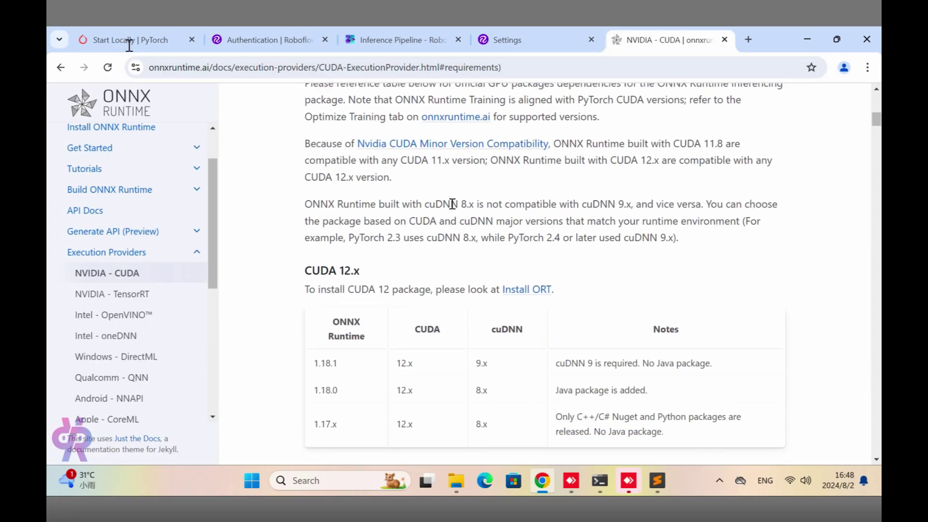
{"action": "scroll", "coordinate": [452, 203], "scroll_direction": "down", "scroll_amount": 10}
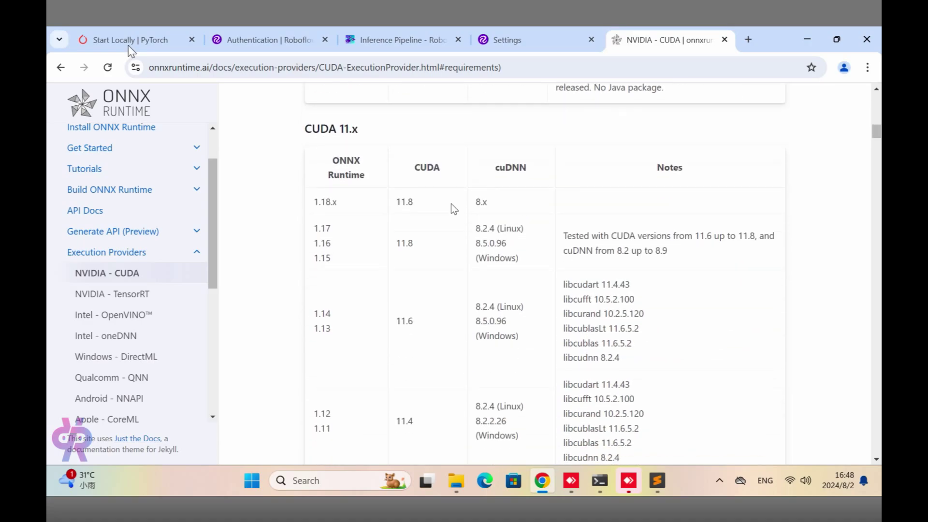
{"action": "scroll", "coordinate": [453, 209], "scroll_direction": "down", "scroll_amount": 10}
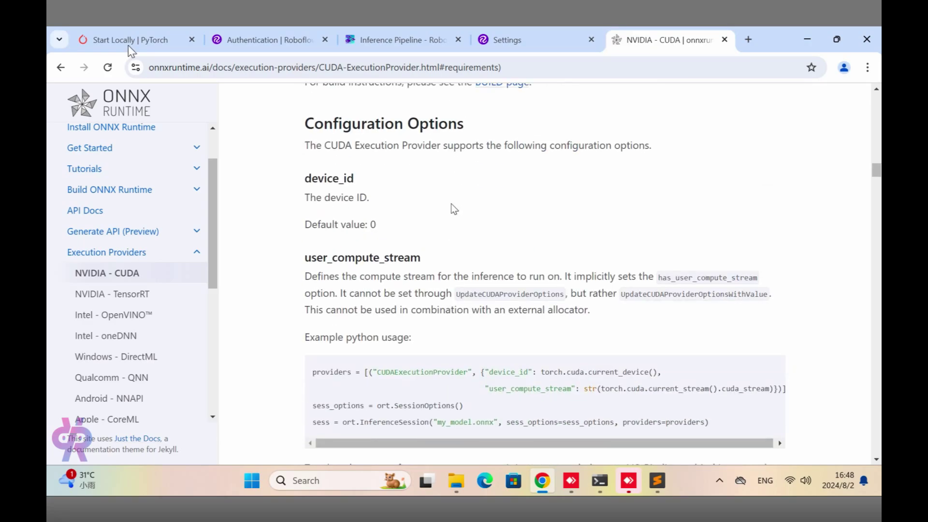
{"action": "scroll", "coordinate": [452, 205], "scroll_direction": "down", "scroll_amount": 10}
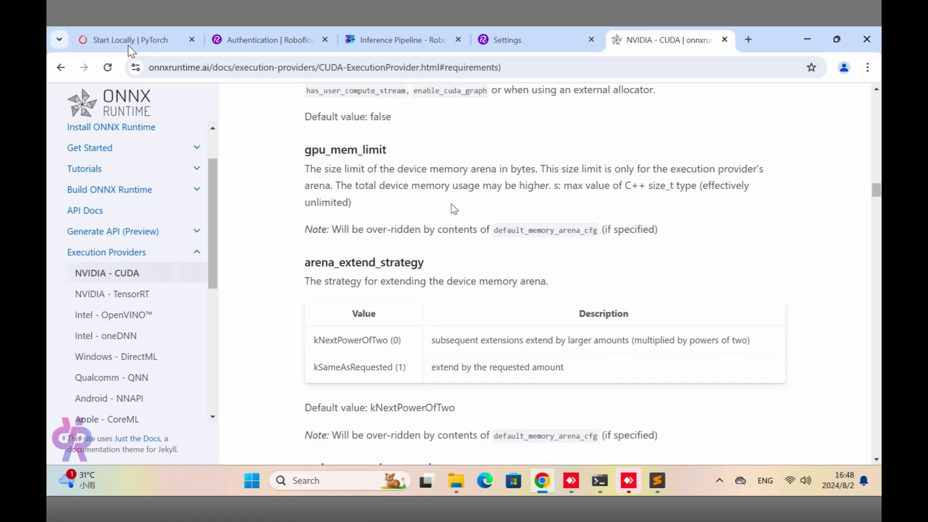
{"action": "scroll", "coordinate": [453, 208], "scroll_direction": "down", "scroll_amount": 10}
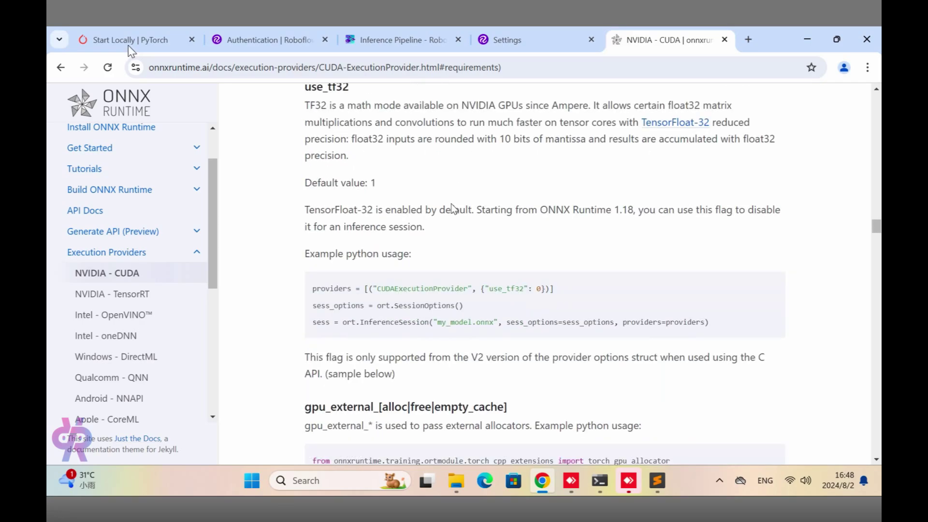
{"action": "scroll", "coordinate": [451, 205], "scroll_direction": "down", "scroll_amount": 8}
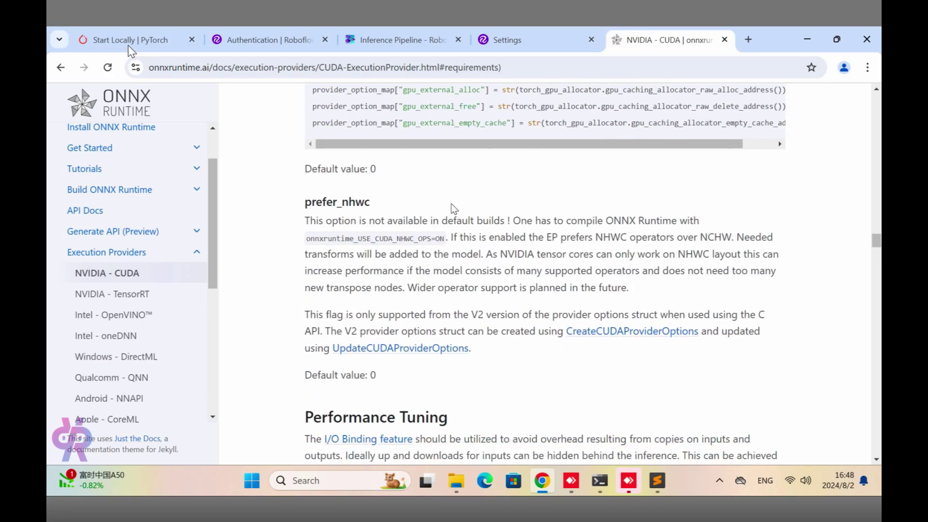
{"action": "scroll", "coordinate": [451, 204], "scroll_direction": "down", "scroll_amount": 8}
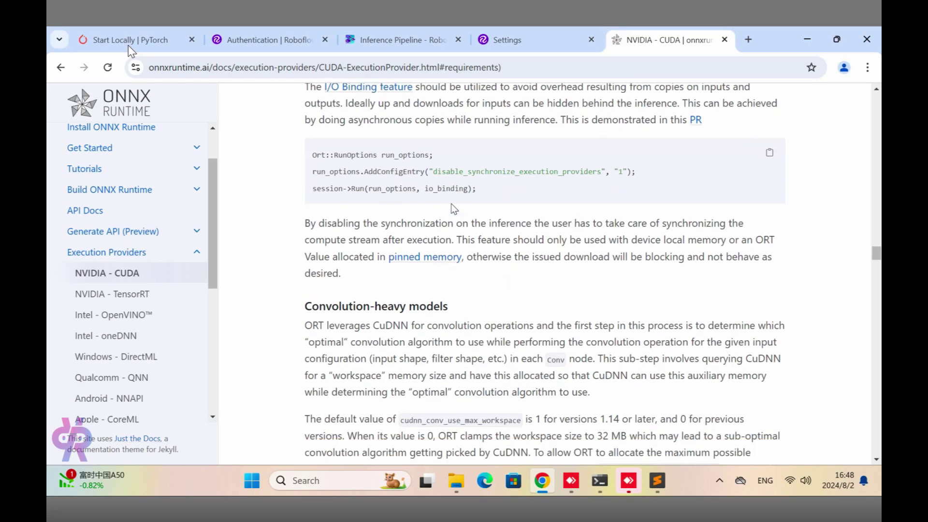
{"action": "scroll", "coordinate": [451, 204], "scroll_direction": "down", "scroll_amount": 5}
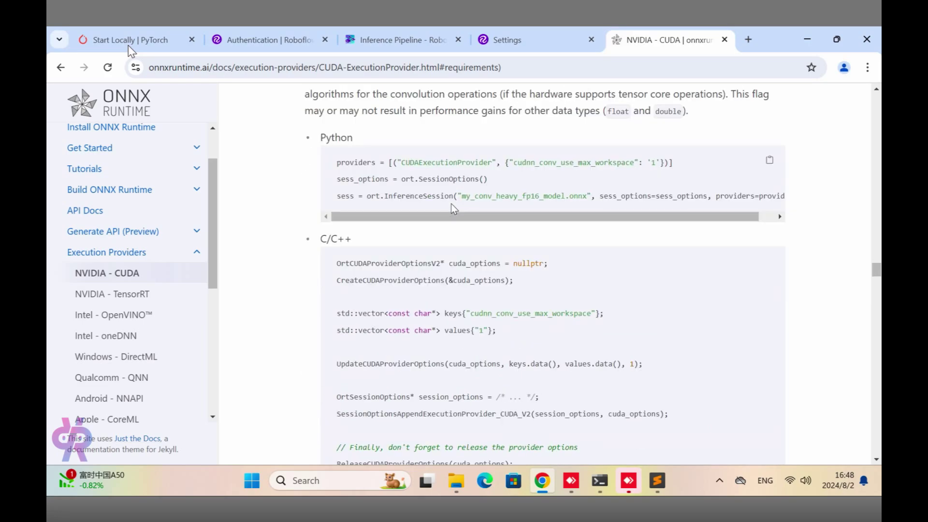
{"action": "scroll", "coordinate": [451, 204], "scroll_direction": "down", "scroll_amount": 17}
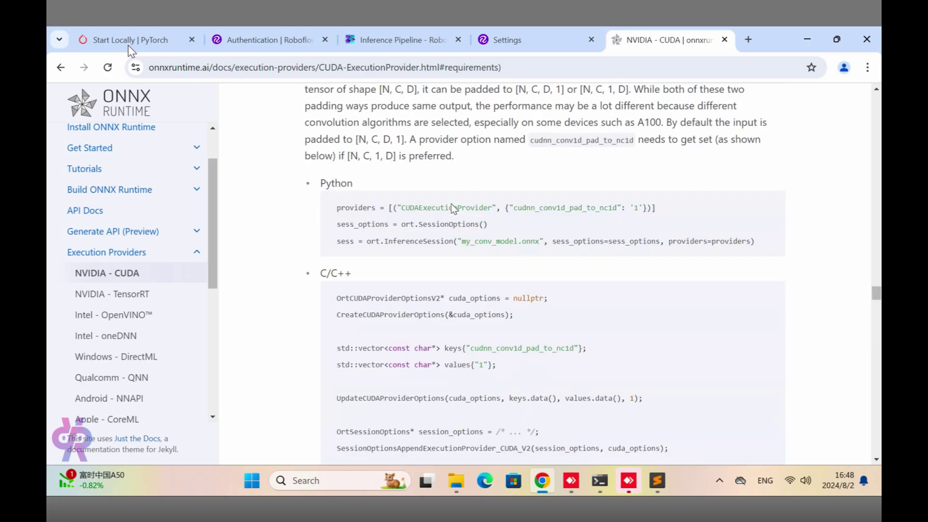
{"action": "scroll", "coordinate": [451, 209], "scroll_direction": "down", "scroll_amount": 17}
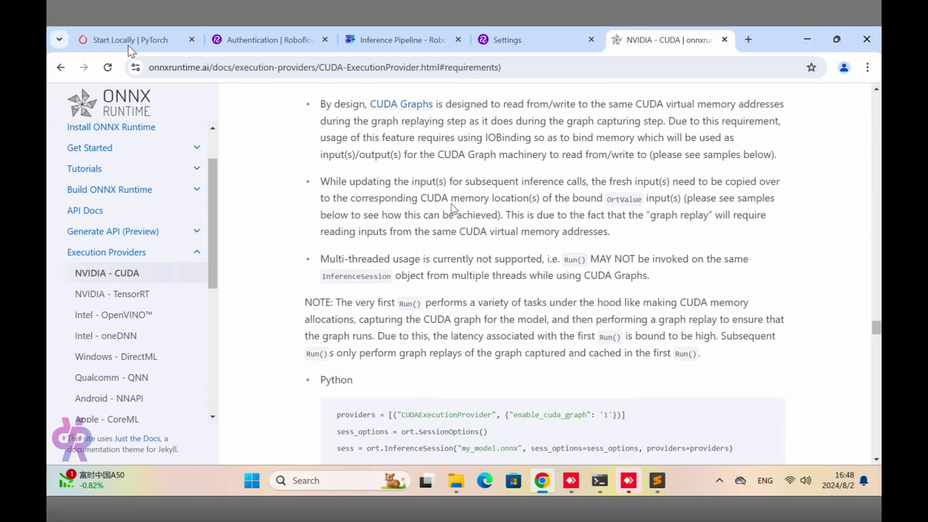
{"action": "scroll", "coordinate": [451, 204], "scroll_direction": "down", "scroll_amount": 15}
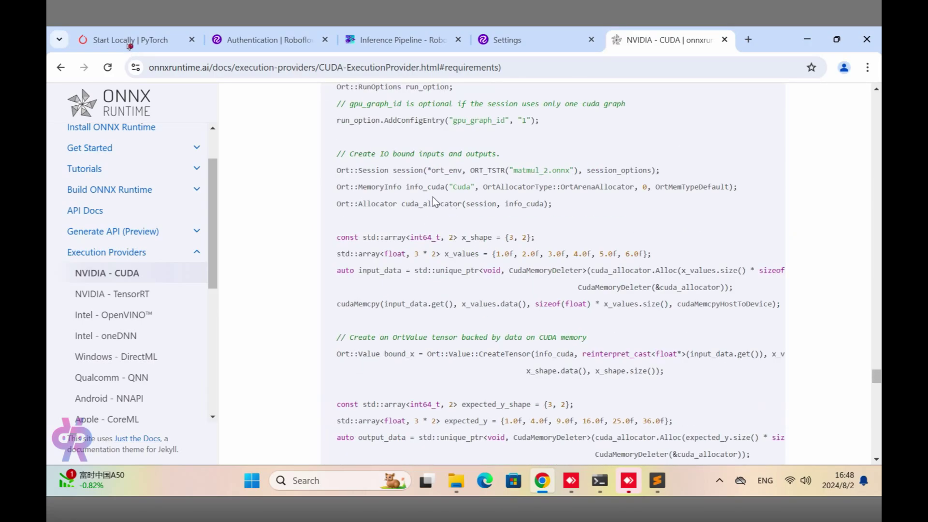
{"action": "left_click", "coordinate": [505, 32]}
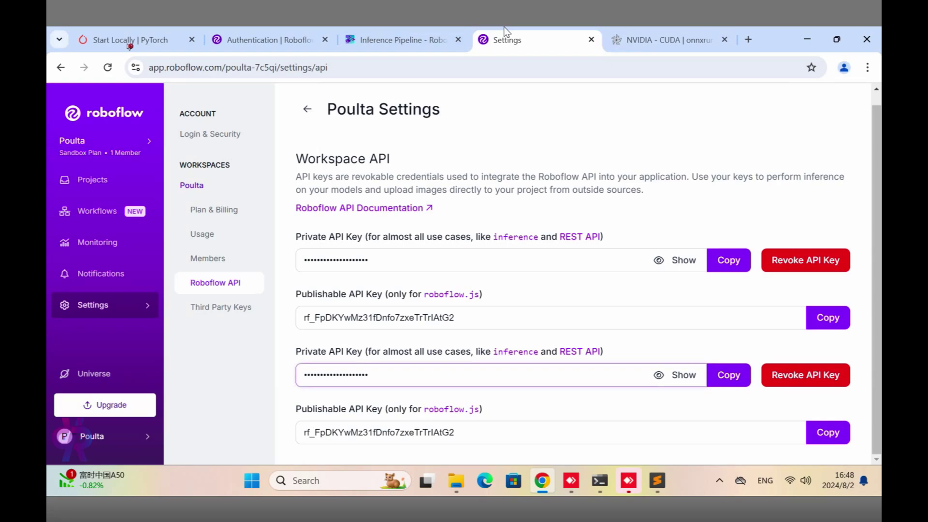
Return to PowerShell, recall the earlier command python .\test.py and run it from the Desktop folder.
{"action": "key", "text": "alt+Tab"}
{"action": "key", "text": "Up"}
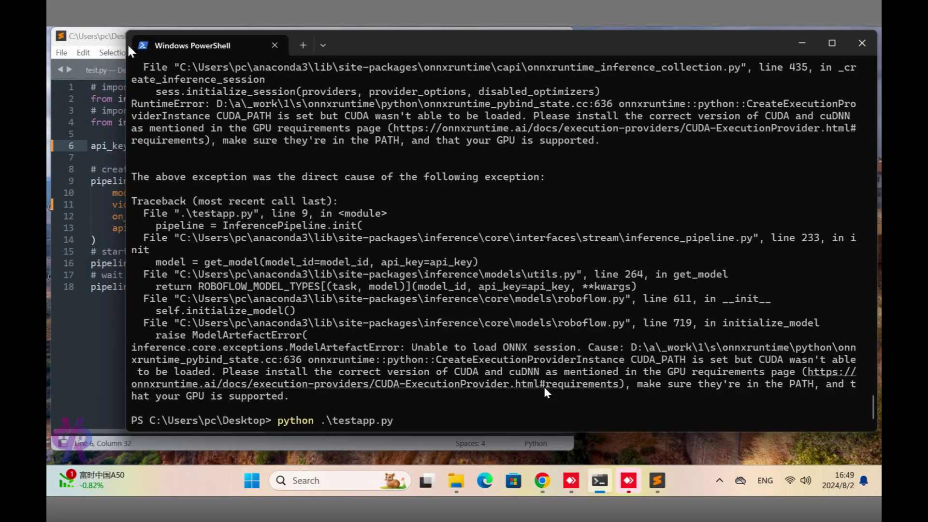
{"action": "key", "text": "Up"}
{"action": "key", "text": "Up"}
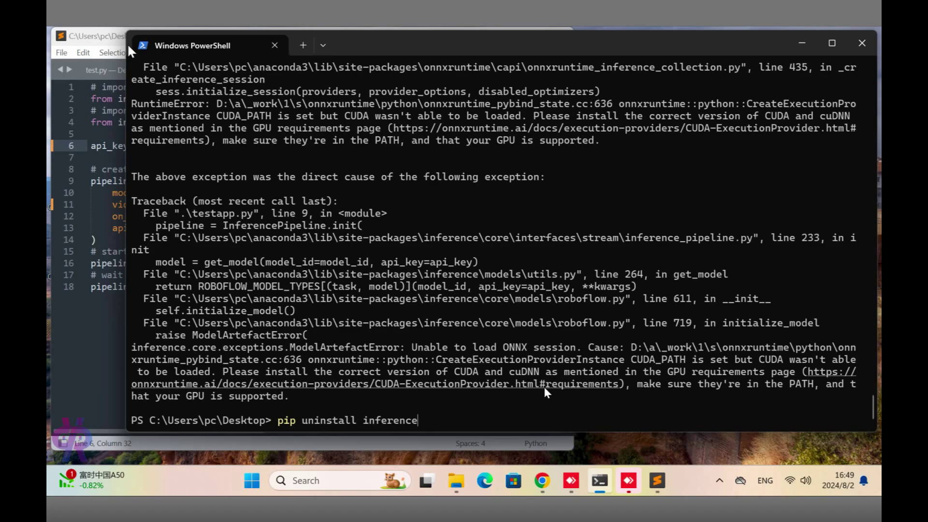
{"action": "key", "text": "Up"}
{"action": "key", "text": "Up"}
{"action": "key", "text": "Up"}
{"action": "key", "text": "Up"}
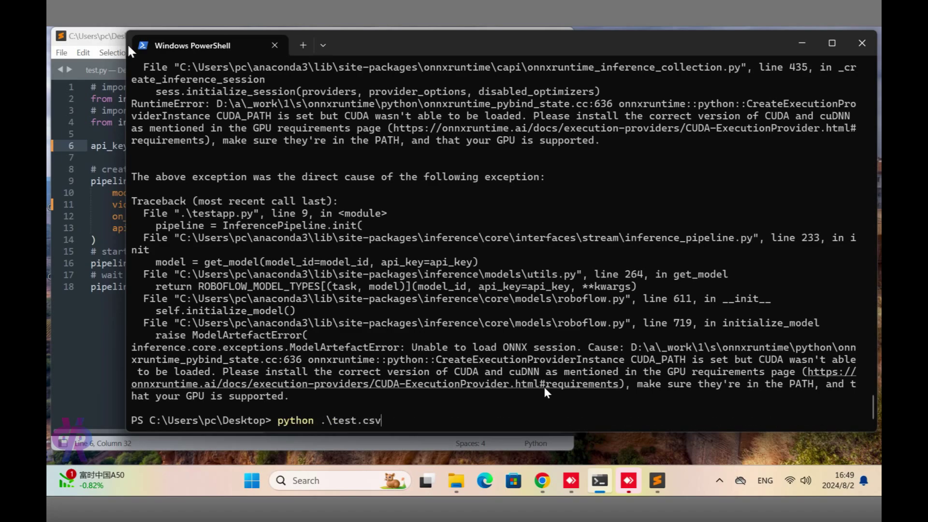
{"action": "key", "text": "Down"}
{"action": "key", "text": "Return"}
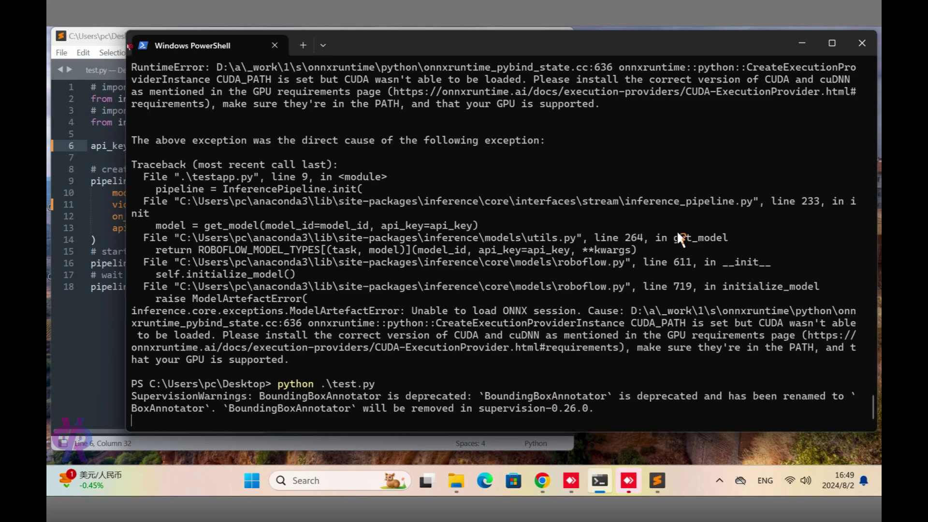
{"action": "key", "text": "Return"}
{"action": "key", "text": "Return"}
{"action": "key", "text": "Return"}
{"action": "key", "text": "Return"}
{"action": "key", "text": "Return"}
{"action": "key", "text": "Return"}
{"action": "key", "text": "Return"}
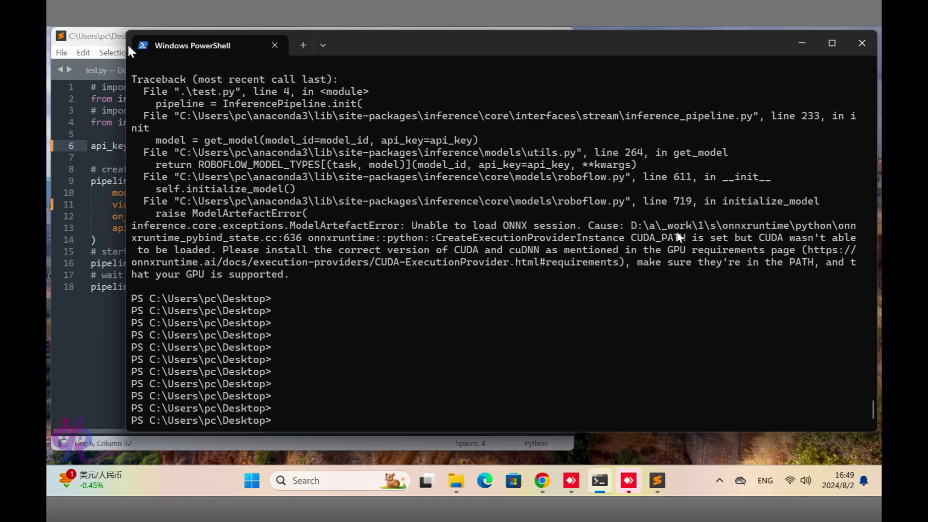
Show the desktop, search Windows for "enviro" and open the system's Environment Variables dialog.
{"action": "key", "text": "super+d"}
{"action": "left_click", "coordinate": [313, 482]}
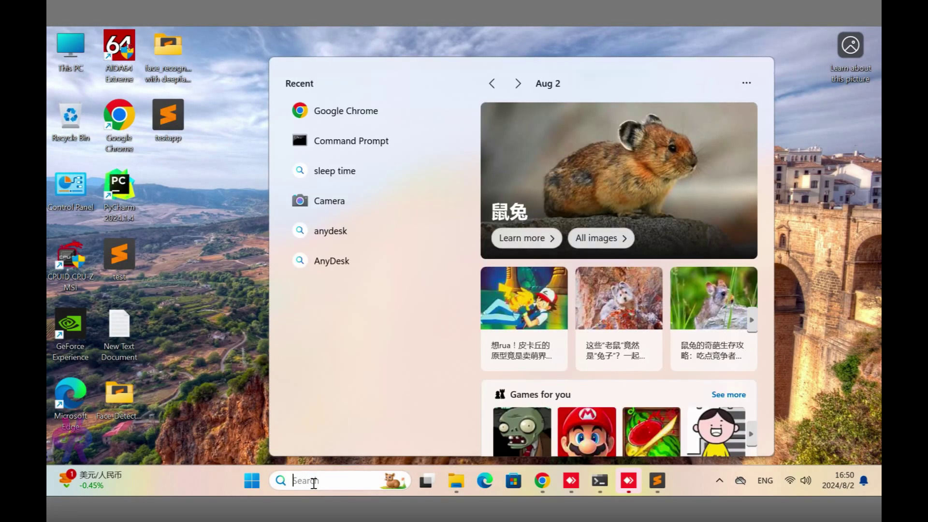
{"action": "type", "text": "enviro"}
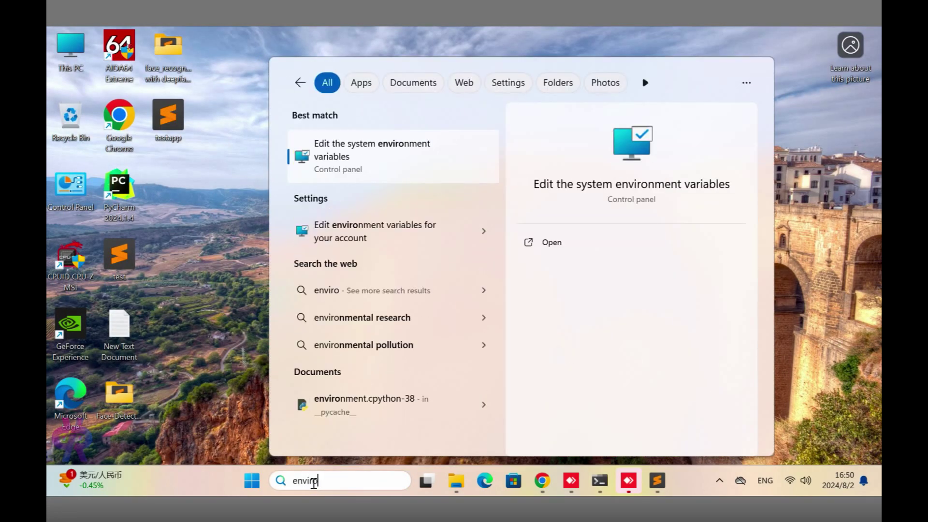
{"action": "left_click", "coordinate": [319, 155]}
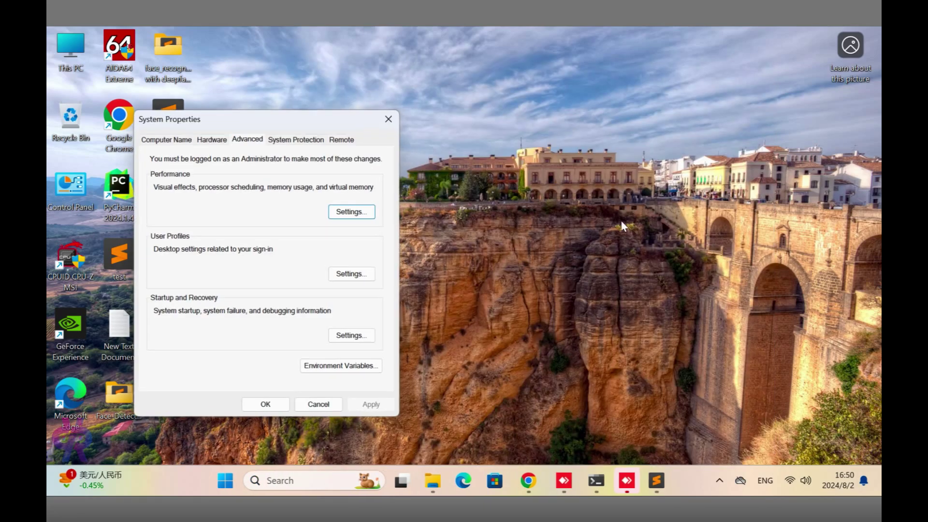
{"action": "left_click", "coordinate": [341, 362]}
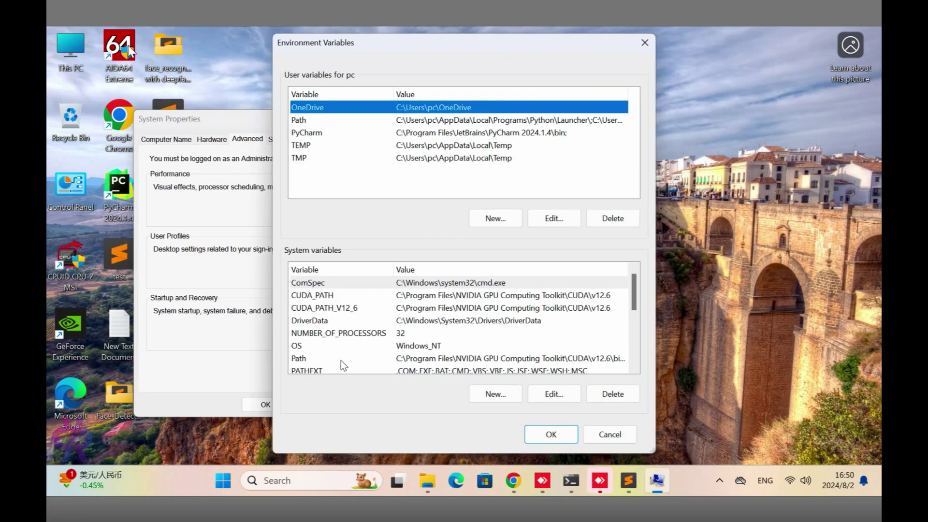
Check the CUDA_PATH and CUDA_PATH_V12_6 system variables and close the dialogs without editing anything.
{"action": "key", "text": "Tab"}
{"action": "key", "text": "Tab"}
{"action": "key", "text": "Tab"}
{"action": "key", "text": "Tab"}
{"action": "key", "text": "Down"}
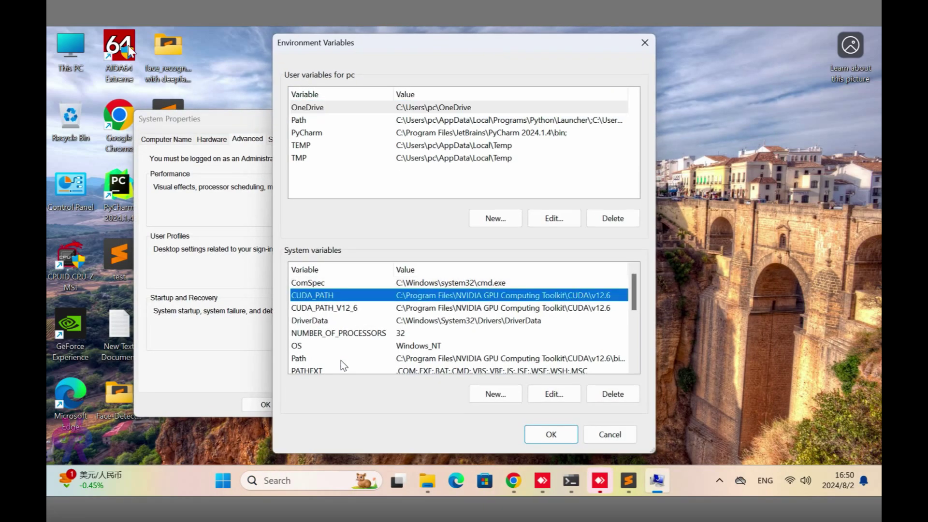
{"action": "key", "text": "Down"}
{"action": "key", "text": "Return"}
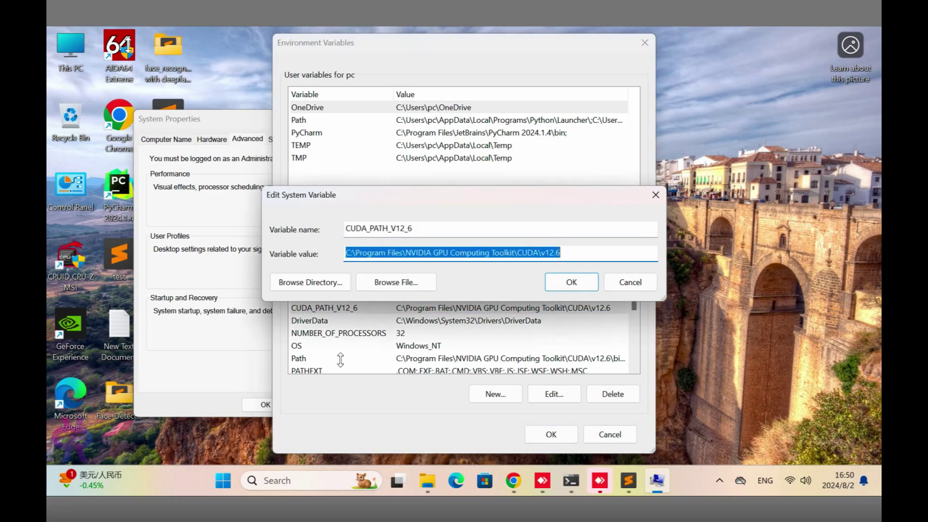
{"action": "key", "text": "Escape"}
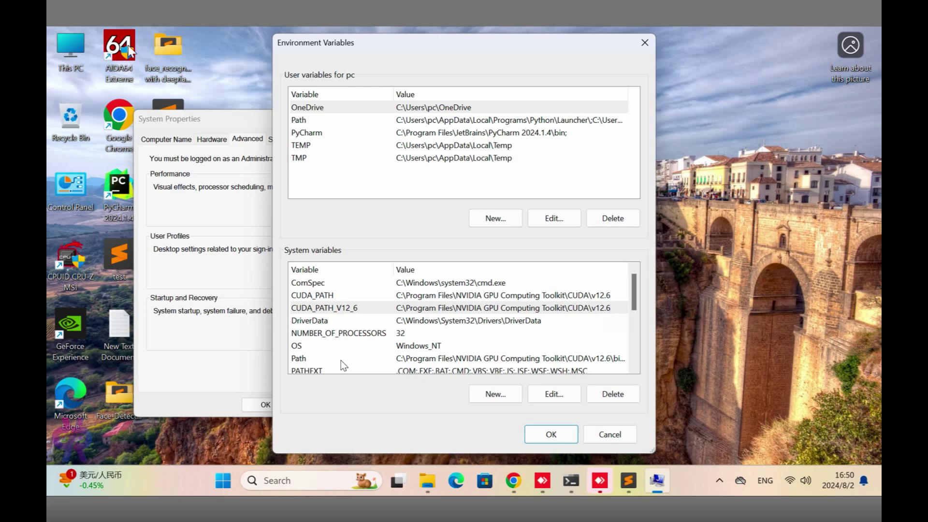
{"action": "key", "text": "Escape"}
{"action": "key", "text": "Escape"}
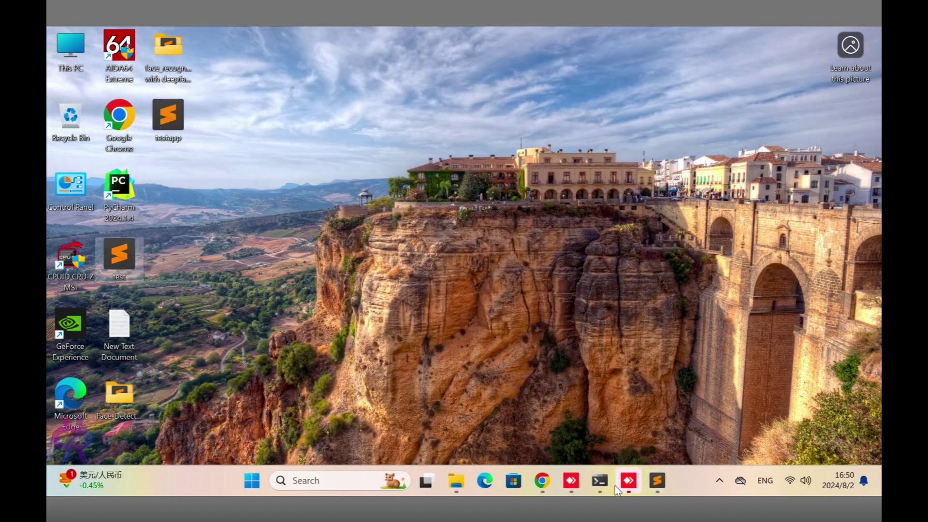
Copy the word cuDNN from the error message in PowerShell and return to the ONNX Runtime CUDA page in Chrome.
{"action": "left_click", "coordinate": [600, 481]}
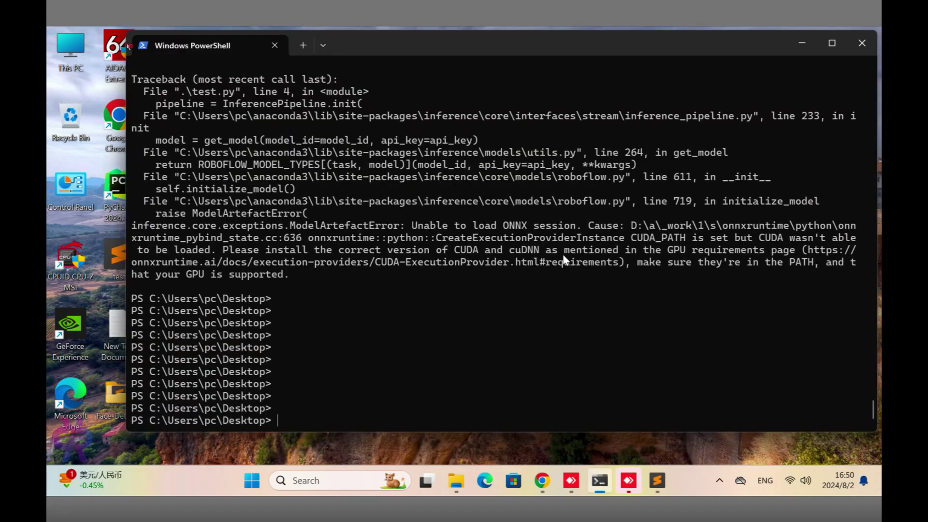
{"action": "double_click", "coordinate": [522, 250]}
{"action": "right_click", "coordinate": [521, 250]}
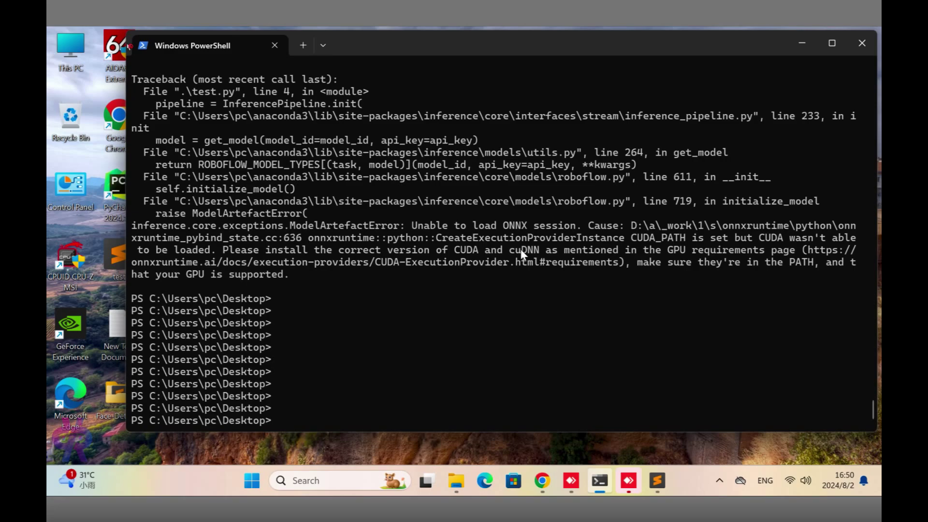
{"action": "left_click", "coordinate": [549, 485]}
{"action": "left_click", "coordinate": [667, 40]}
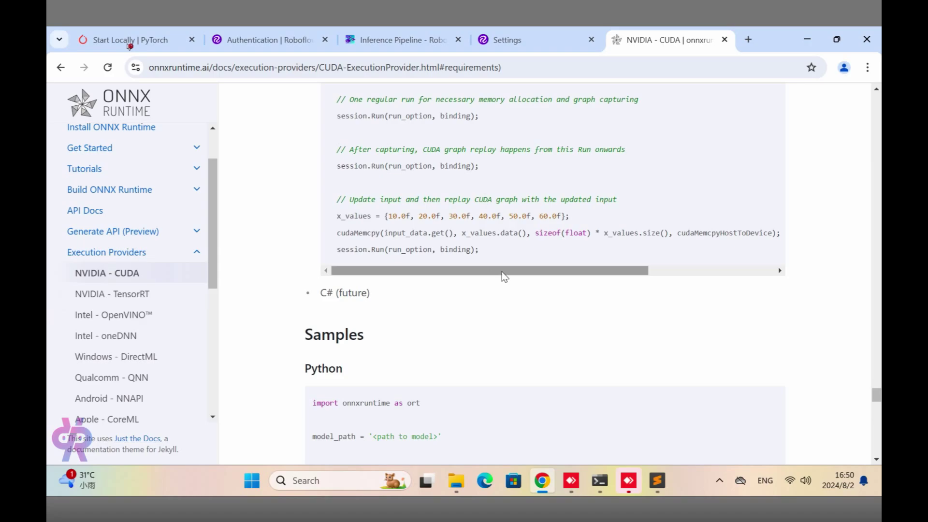
Examine the ONNX Runtime CUDA page's Install and Requirements sections, including the CUDA 12.x and 11.x compatibility tables.
{"action": "scroll", "coordinate": [667, 267], "scroll_direction": "down", "scroll_amount": 5}
{"action": "scroll", "coordinate": [879, 426], "scroll_direction": "down", "scroll_amount": 1}
{"action": "left_click_drag", "start_coordinate": [876, 415], "coordinate": [863, 90]}
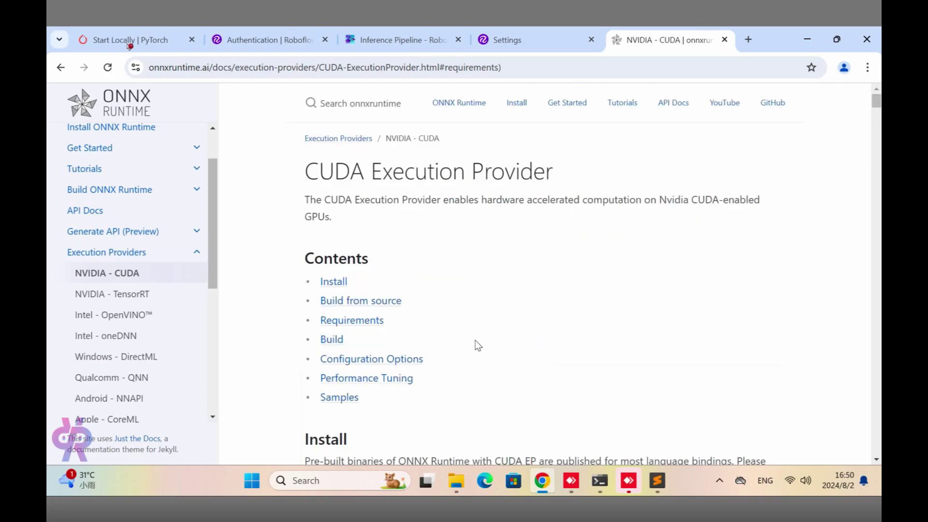
{"action": "left_click", "coordinate": [333, 282]}
{"action": "scroll", "coordinate": [337, 287], "scroll_direction": "down", "scroll_amount": 1}
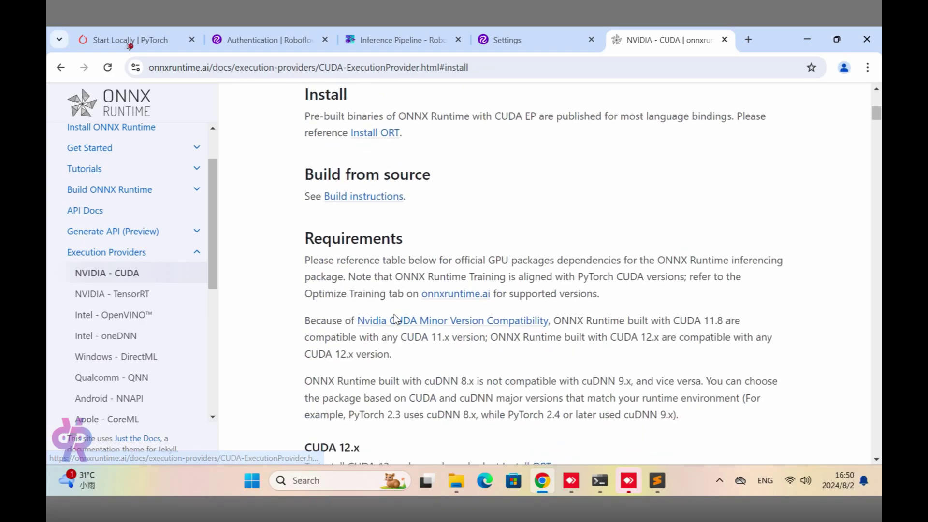
{"action": "scroll", "coordinate": [457, 328], "scroll_direction": "down", "scroll_amount": 2}
{"action": "scroll", "coordinate": [459, 330], "scroll_direction": "down", "scroll_amount": 5}
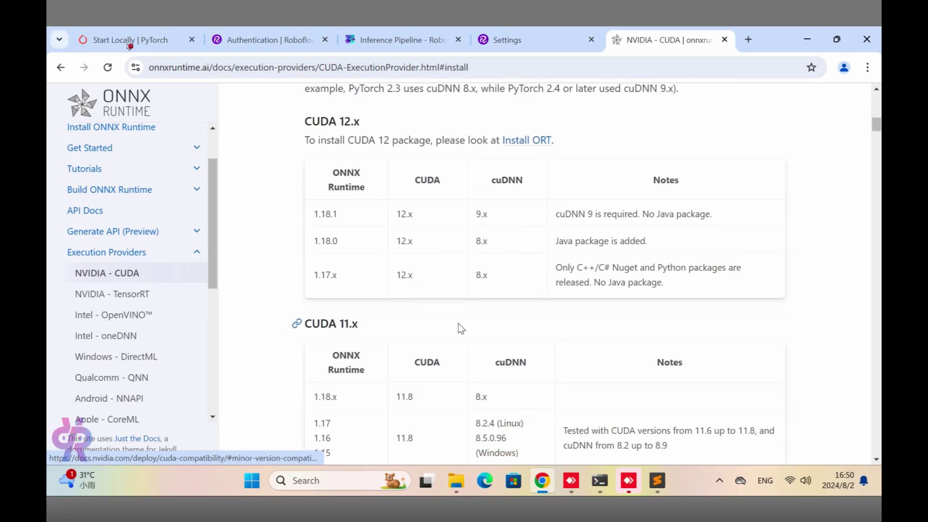
{"action": "scroll", "coordinate": [474, 314], "scroll_direction": "up", "scroll_amount": 7}
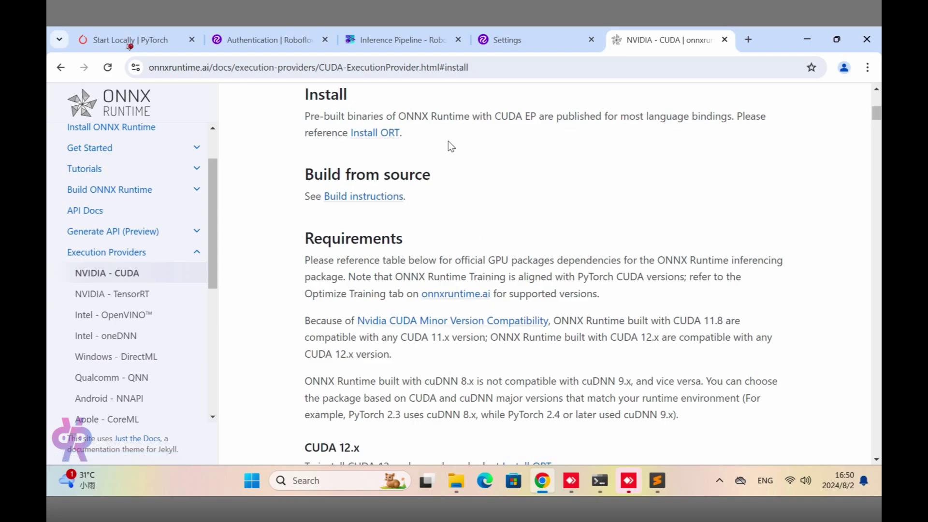
Search for cuDNN, dismiss the popup on NVIDIA's cuDNN page and open the cuDNN library download page.
{"action": "left_click", "coordinate": [501, 68]}
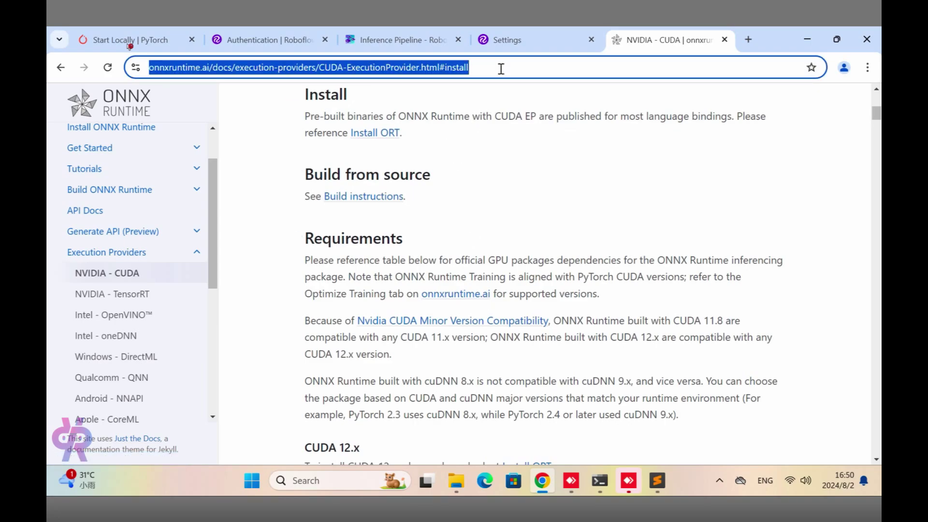
{"action": "type", "text": "cuDNN"}
{"action": "key", "text": "Return"}
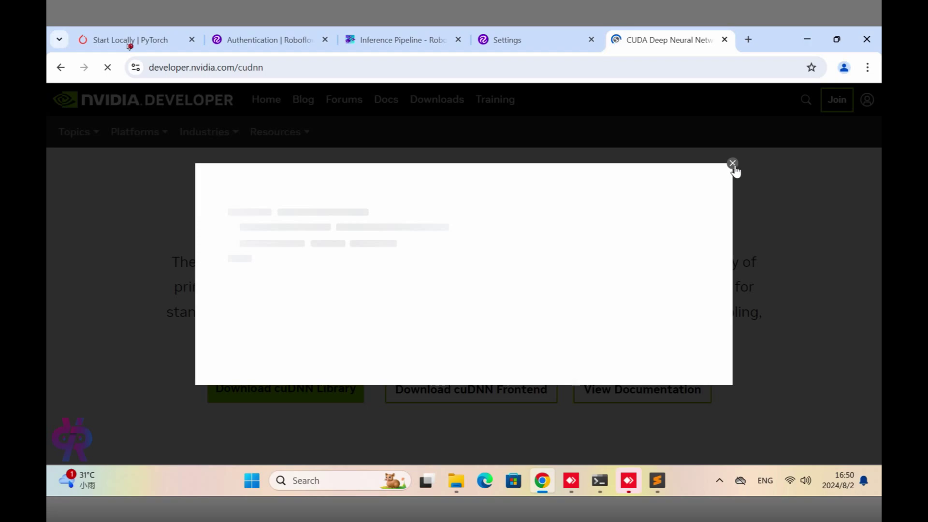
{"action": "left_click", "coordinate": [733, 164]}
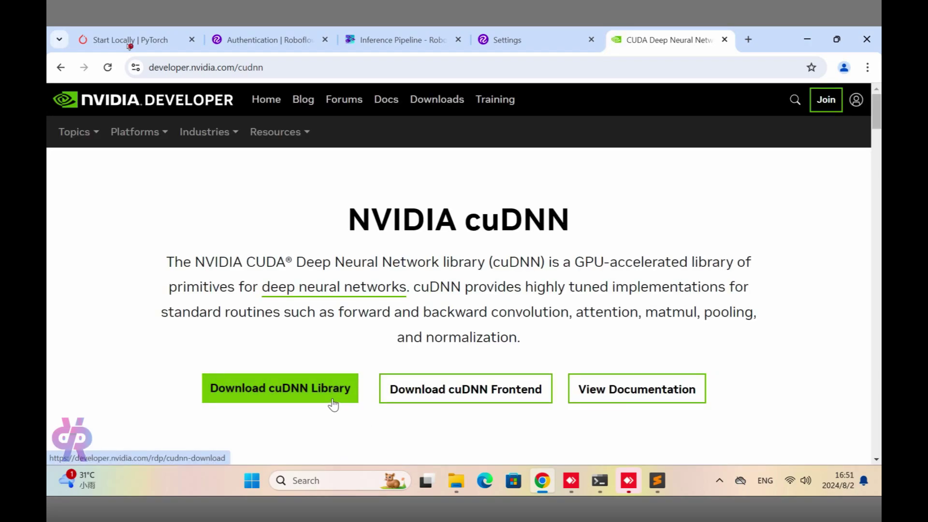
{"action": "scroll", "coordinate": [340, 403], "scroll_direction": "down", "scroll_amount": 3}
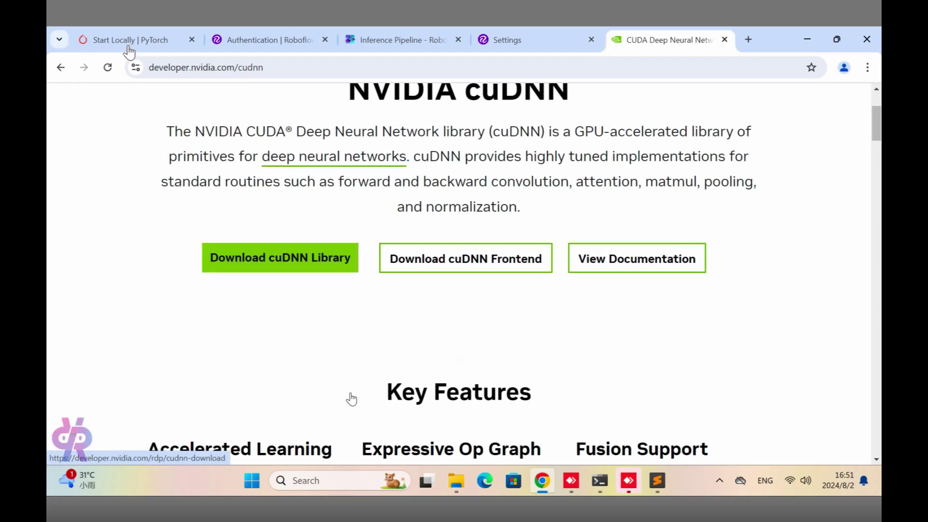
{"action": "left_click", "coordinate": [332, 260]}
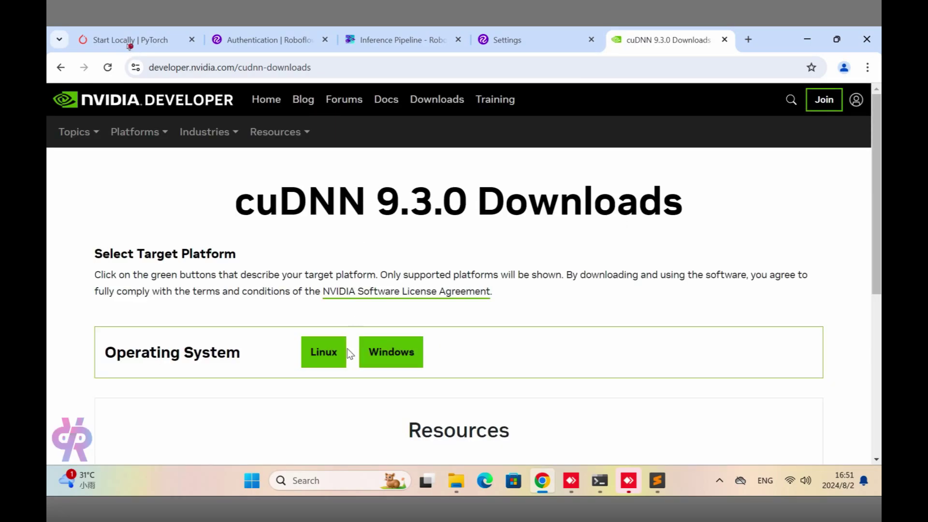
Download the cuDNN 9.3.0 base installer for Windows, x86_64, version 10, exe (local), and return to NVIDIA's cuDNN page.
{"action": "left_click", "coordinate": [392, 351]}
{"action": "left_click", "coordinate": [319, 401]}
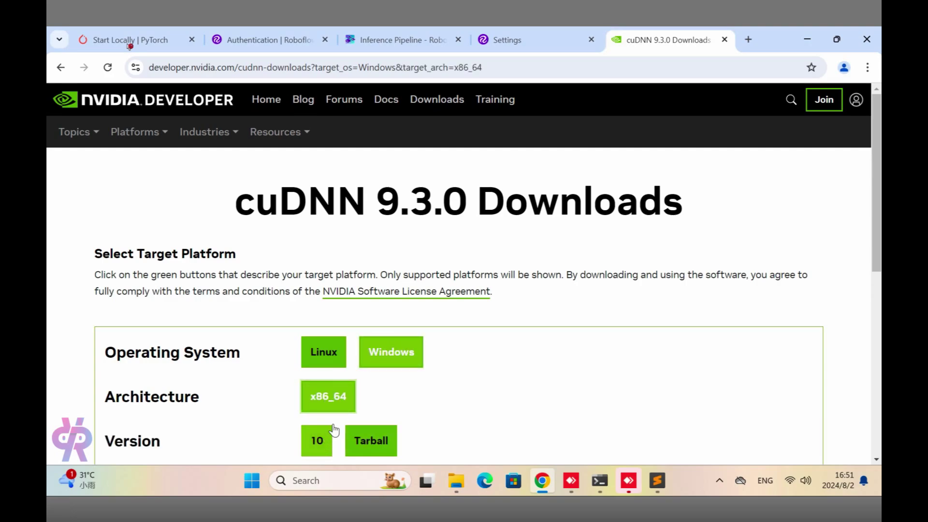
{"action": "scroll", "coordinate": [344, 416], "scroll_direction": "down", "scroll_amount": 3}
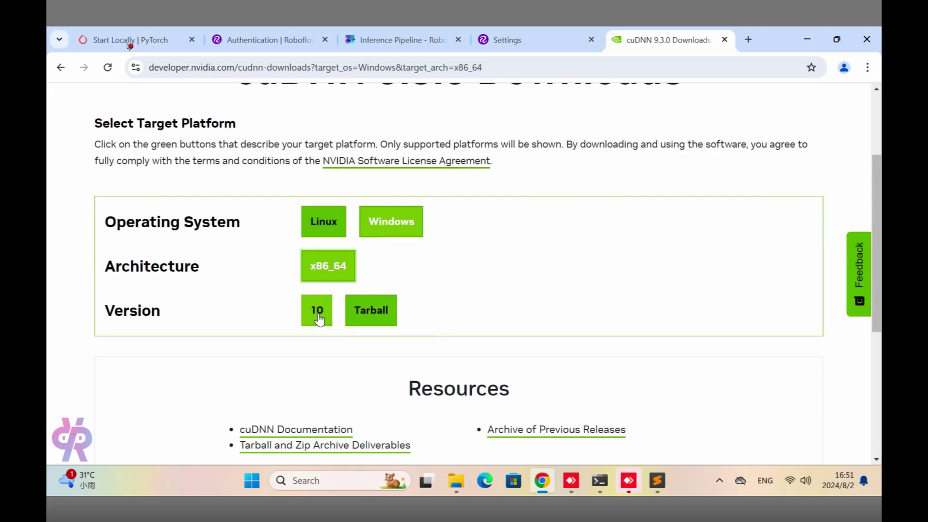
{"action": "left_click", "coordinate": [319, 318]}
{"action": "left_click", "coordinate": [346, 361]}
{"action": "scroll", "coordinate": [346, 360], "scroll_direction": "down", "scroll_amount": 3}
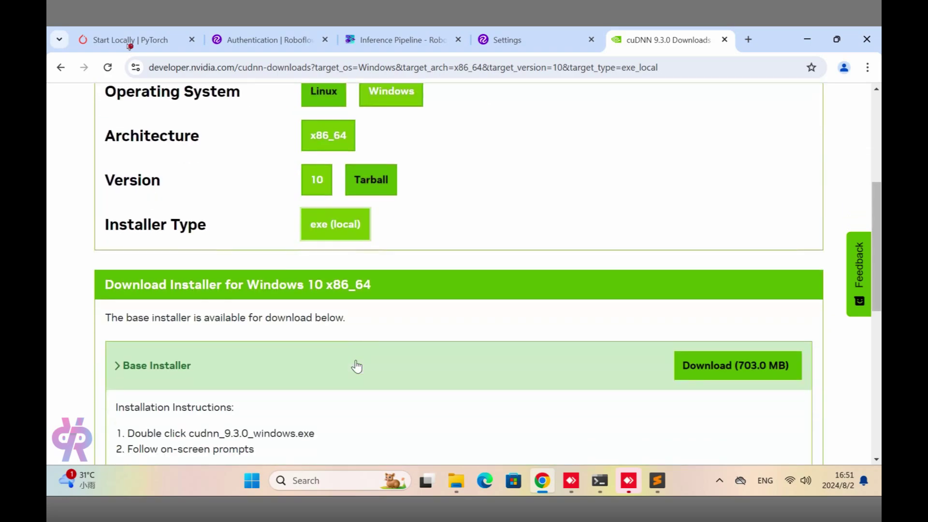
{"action": "scroll", "coordinate": [714, 365], "scroll_direction": "down", "scroll_amount": 3}
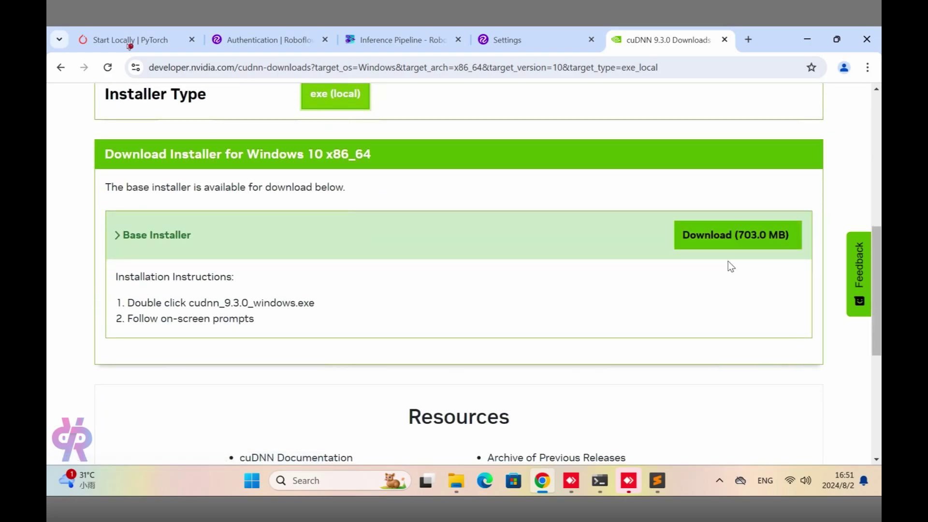
{"action": "left_click", "coordinate": [732, 243]}
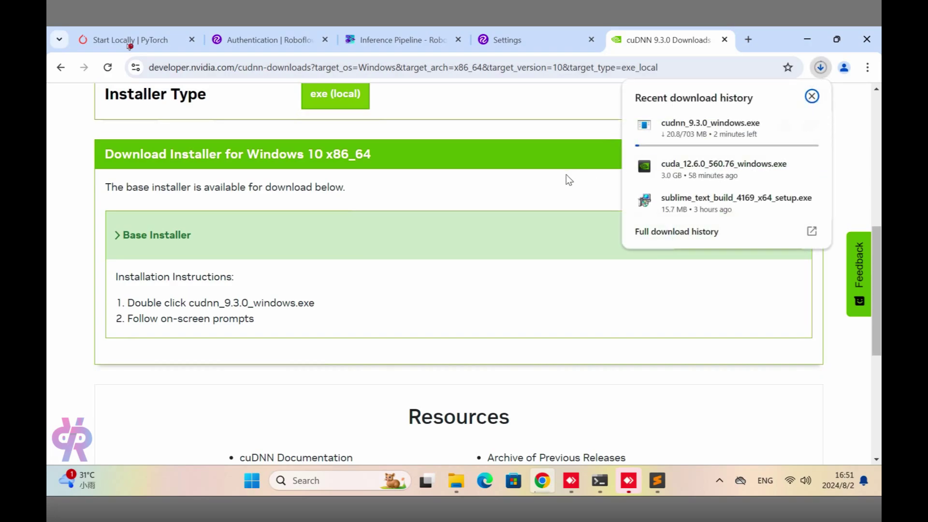
{"action": "scroll", "coordinate": [449, 218], "scroll_direction": "up", "scroll_amount": 10}
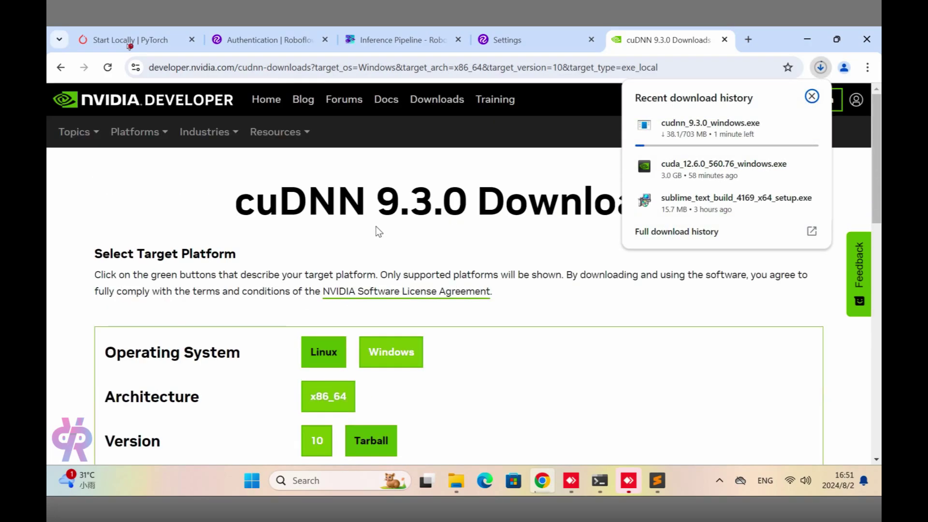
{"action": "left_click", "coordinate": [57, 68]}
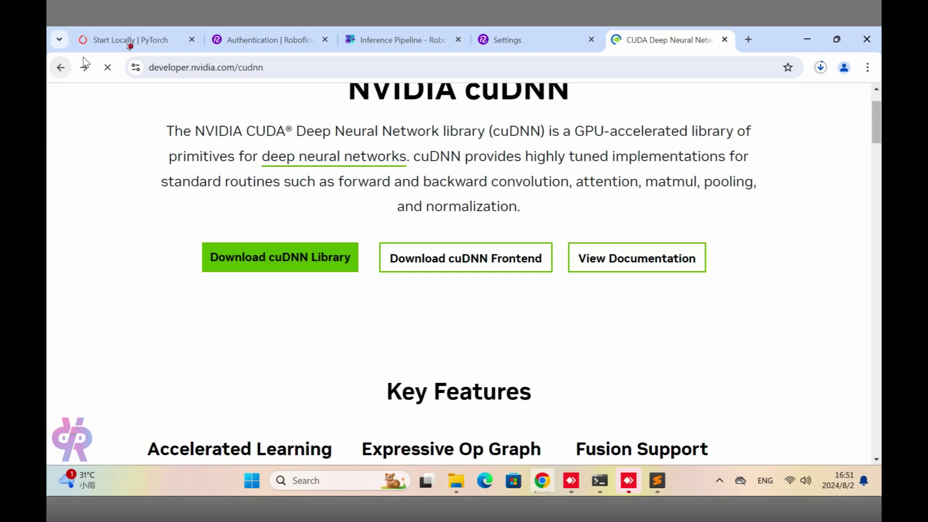
Open NVIDIA's CUDA Toolkit downloads page in a new tab and search Google for its heading text "CUDA Toolkit 12.6".
{"action": "left_click", "coordinate": [748, 37]}
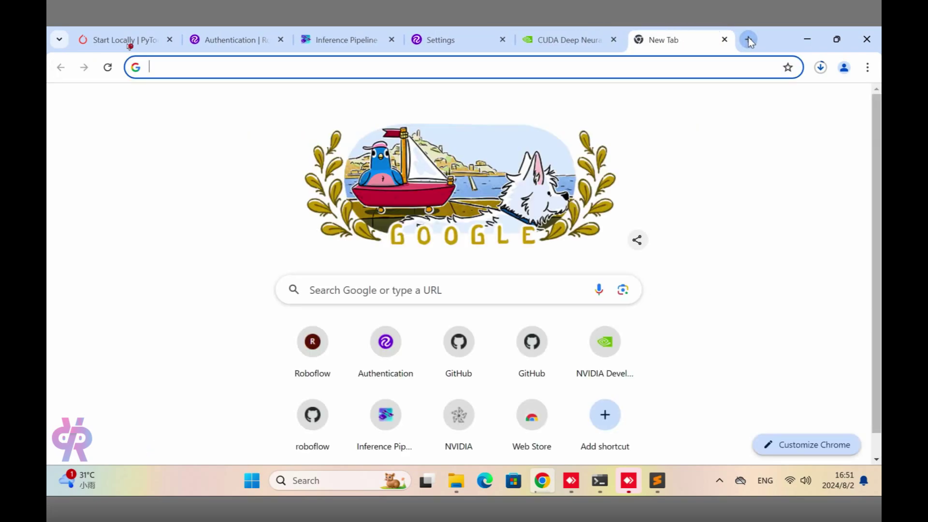
{"action": "type", "text": "cuda"}
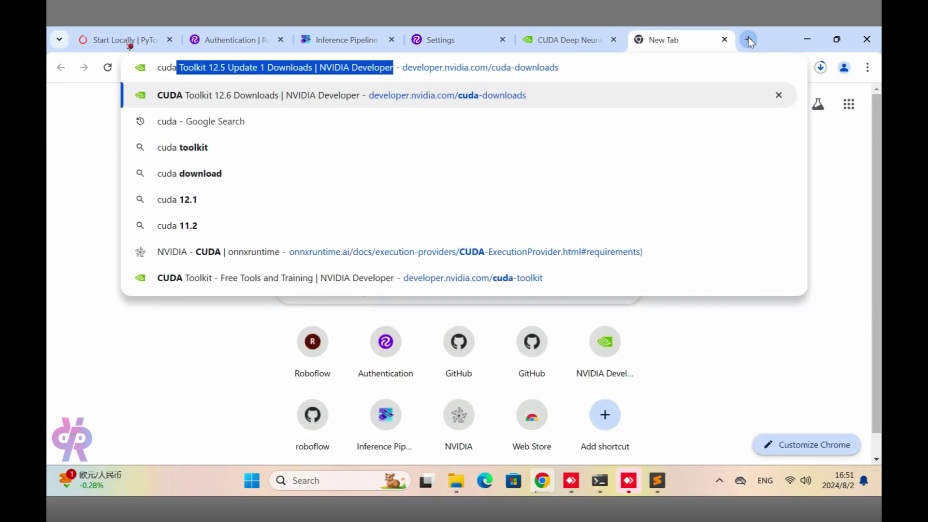
{"action": "key", "text": "Return"}
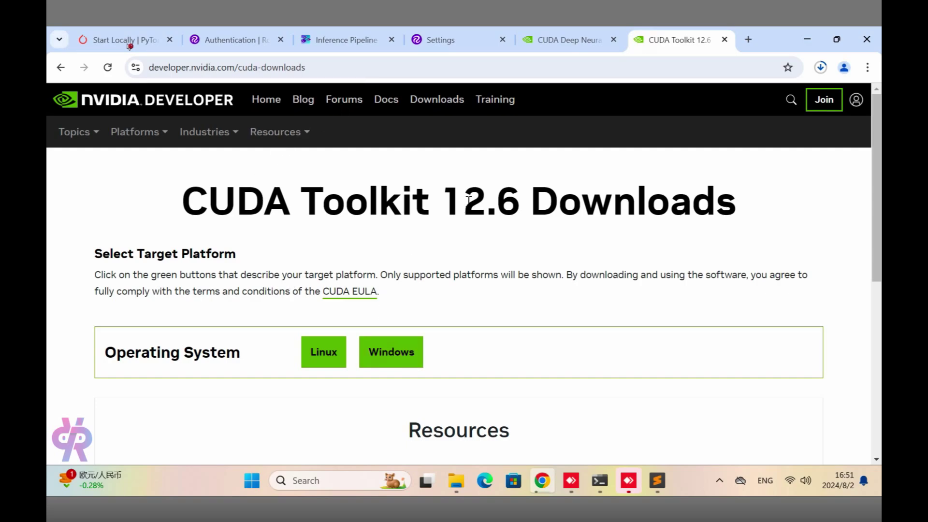
{"action": "left_click_drag", "start_coordinate": [173, 200], "coordinate": [517, 194]}
{"action": "right_click", "coordinate": [516, 191]}
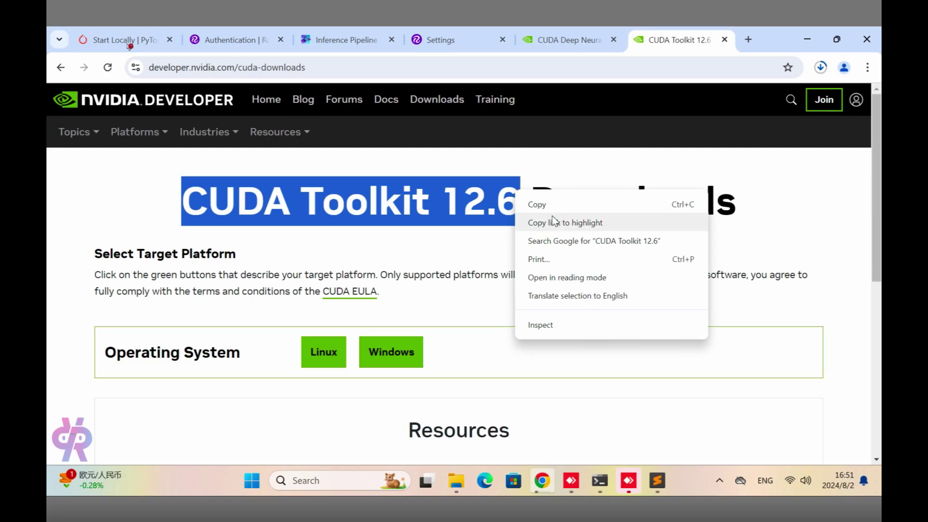
{"action": "left_click", "coordinate": [571, 241]}
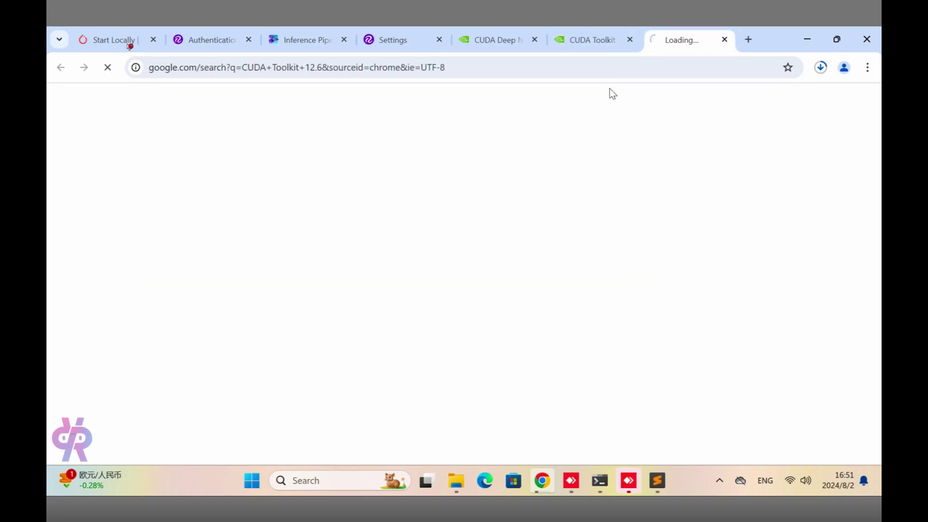
Copy "cuDNN" from the NVIDIA cuDNN page heading and extend the Google search to "CUDA Toolkit 12.6 cuDNN".
{"action": "left_click", "coordinate": [480, 42]}
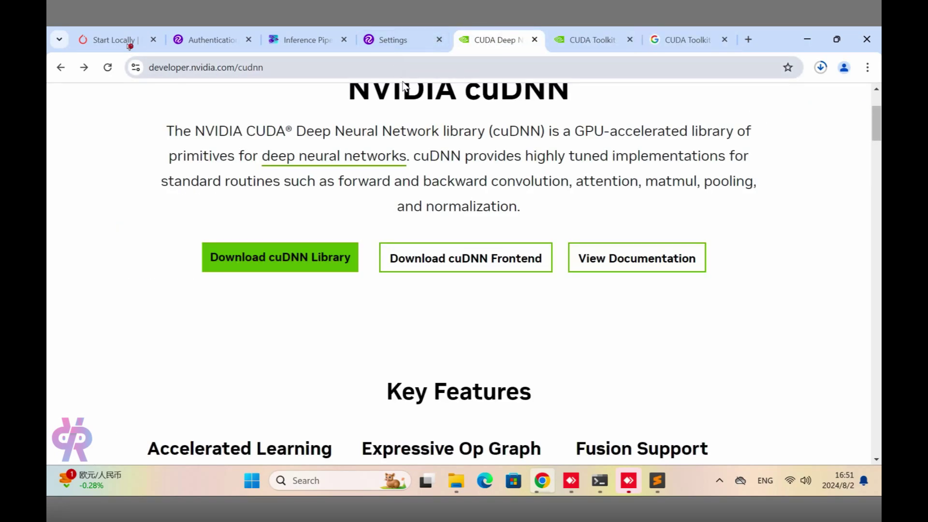
{"action": "scroll", "coordinate": [570, 244], "scroll_direction": "down", "scroll_amount": 2}
{"action": "scroll", "coordinate": [570, 244], "scroll_direction": "up", "scroll_amount": 4}
{"action": "double_click", "coordinate": [546, 226]}
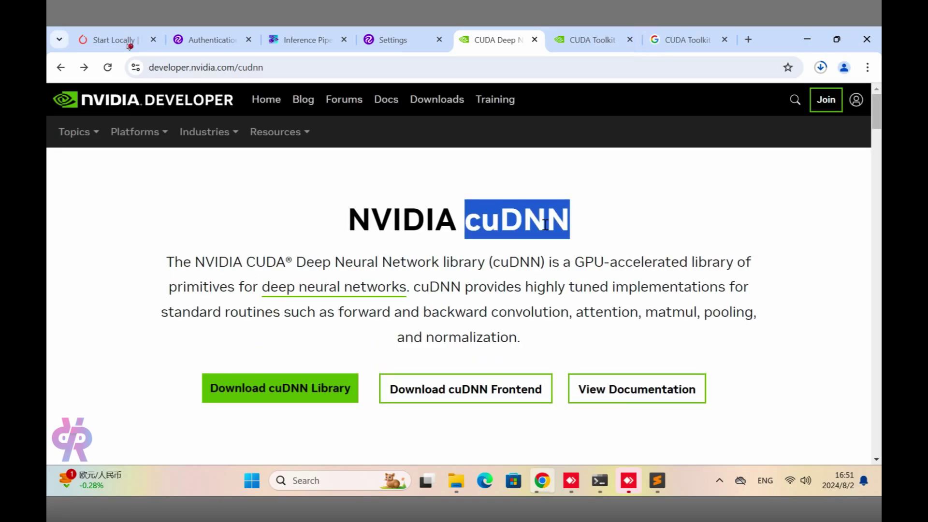
{"action": "right_click", "coordinate": [546, 226]}
{"action": "left_click", "coordinate": [561, 236]}
{"action": "left_click", "coordinate": [713, 40]}
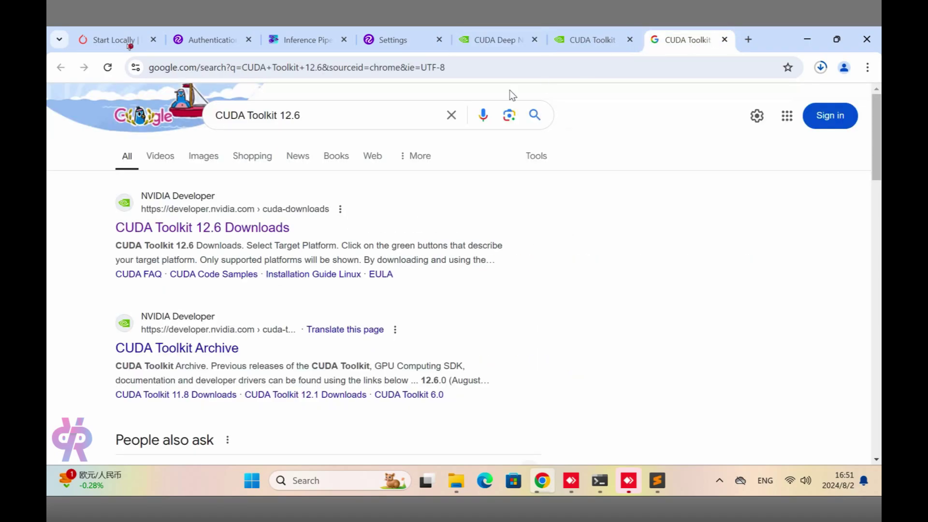
{"action": "left_click", "coordinate": [421, 114]}
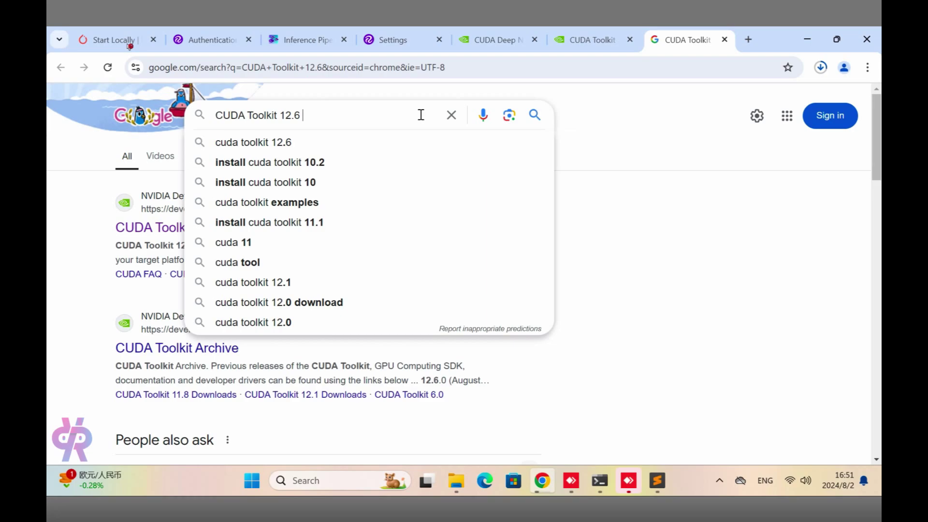
{"action": "key", "text": "ctrl+v"}
{"action": "key", "text": "Return"}
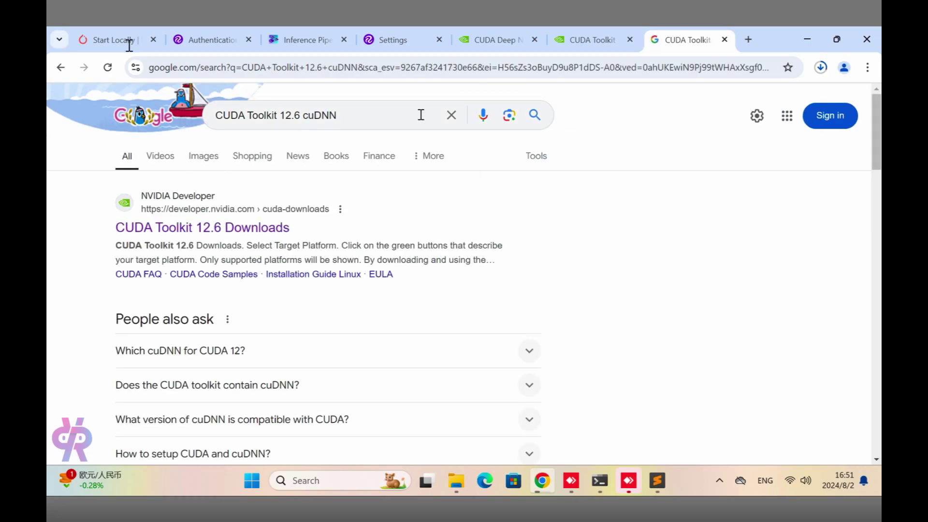
Find NVIDIA's cuDNN Archive in the search results and open it.
{"action": "scroll", "coordinate": [217, 246], "scroll_direction": "down", "scroll_amount": 3}
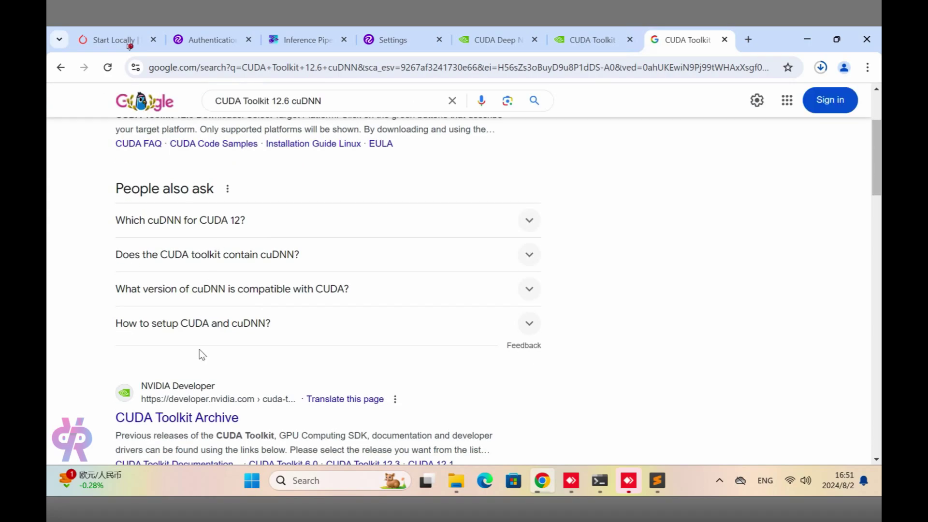
{"action": "scroll", "coordinate": [202, 355], "scroll_direction": "down", "scroll_amount": 4}
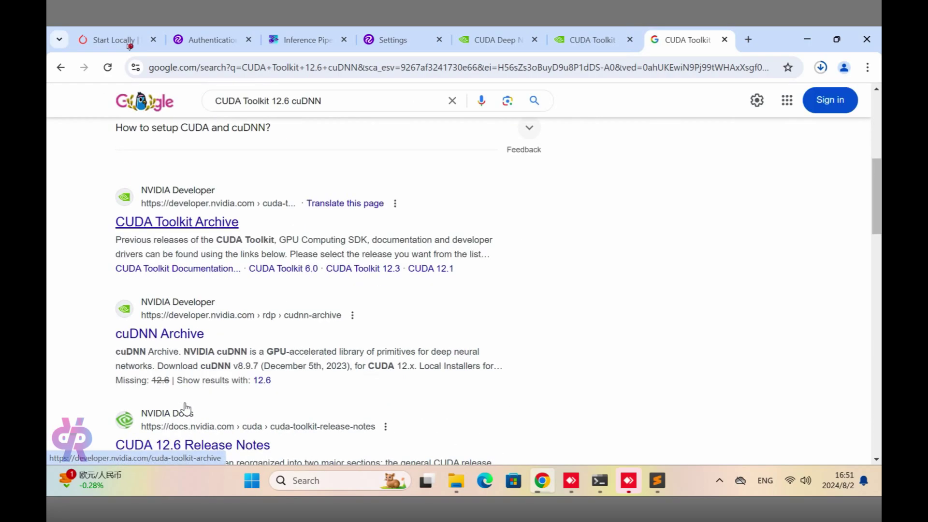
{"action": "left_click", "coordinate": [193, 339]}
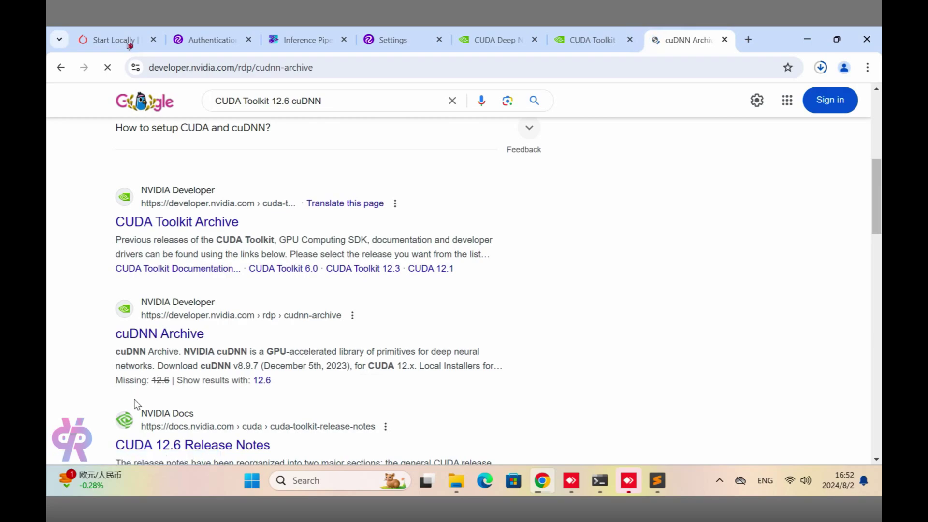
{"action": "left_click", "coordinate": [55, 73]}
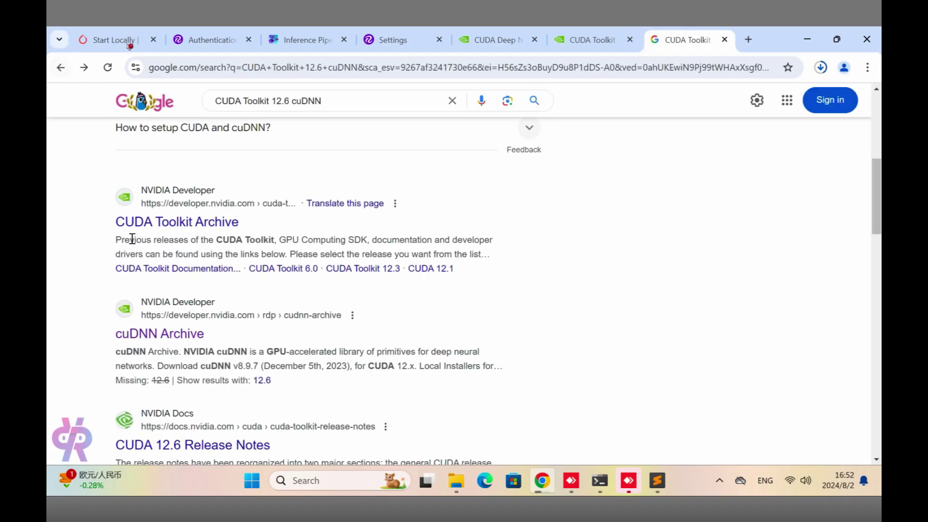
{"action": "left_click", "coordinate": [173, 339]}
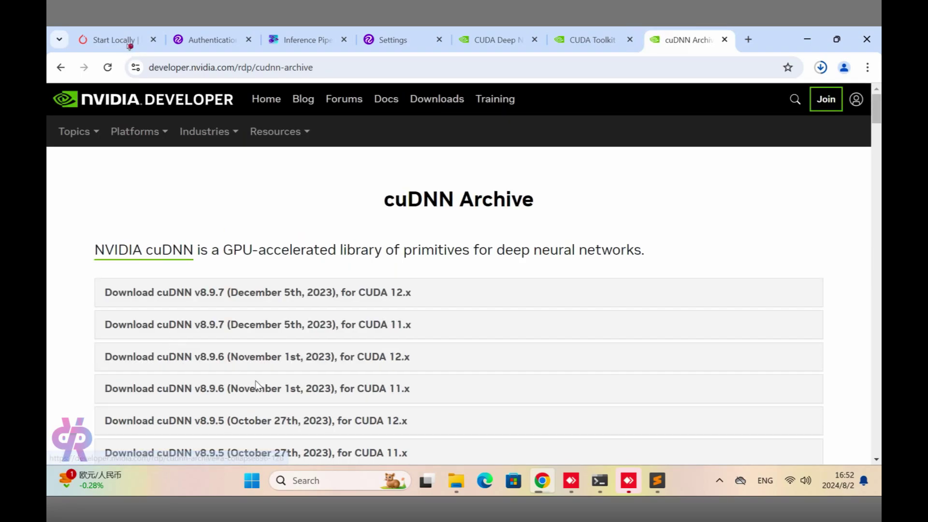
Try to download the Windows (Zip) local installer of cuDNN v8.9.7 for CUDA 12.x, and return to the archive list.
{"action": "left_click", "coordinate": [376, 293]}
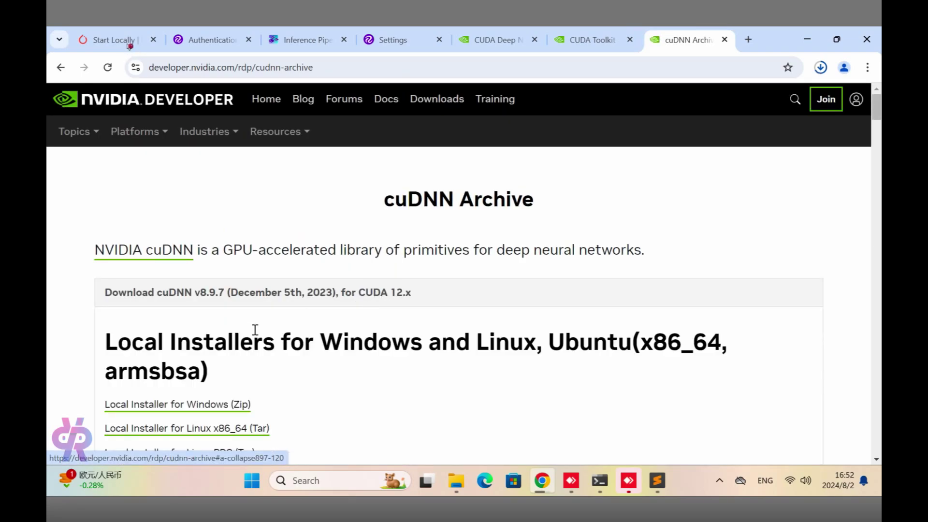
{"action": "scroll", "coordinate": [255, 330], "scroll_direction": "down", "scroll_amount": 1}
{"action": "left_click", "coordinate": [244, 339]}
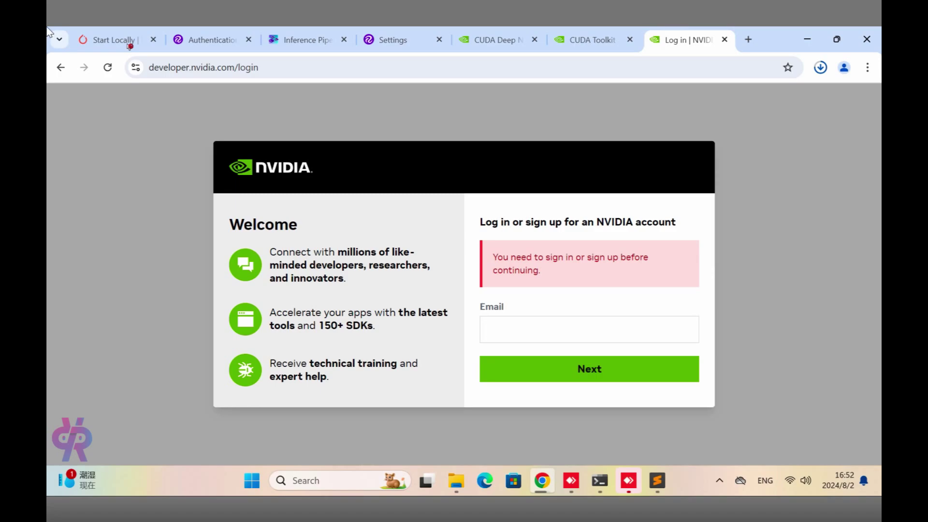
{"action": "left_click", "coordinate": [62, 68]}
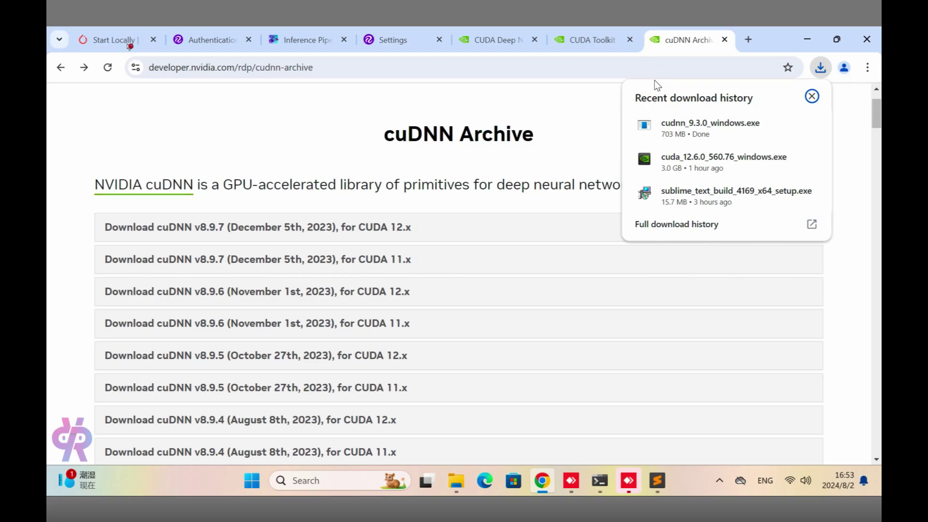
Launch the downloaded cudnn_9.3.0_windows.exe, accept the licence agreement, install cuDNN 9.3 with the Express option and close the installer.
{"action": "left_click", "coordinate": [691, 134]}
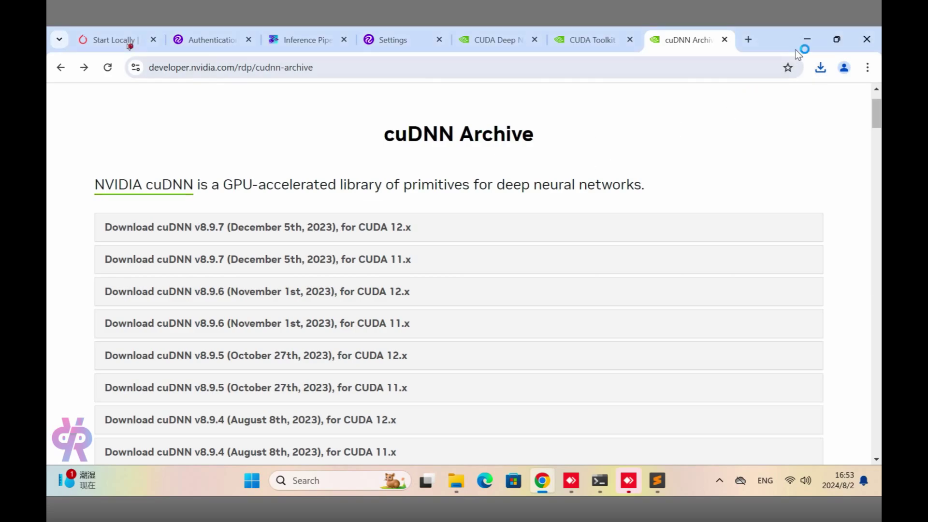
{"action": "left_click", "coordinate": [437, 277]}
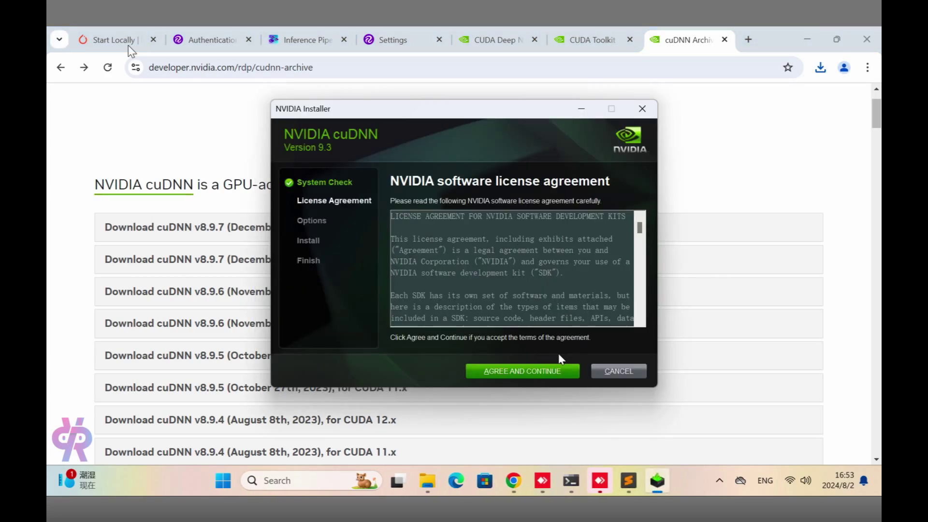
{"action": "key", "text": "Return"}
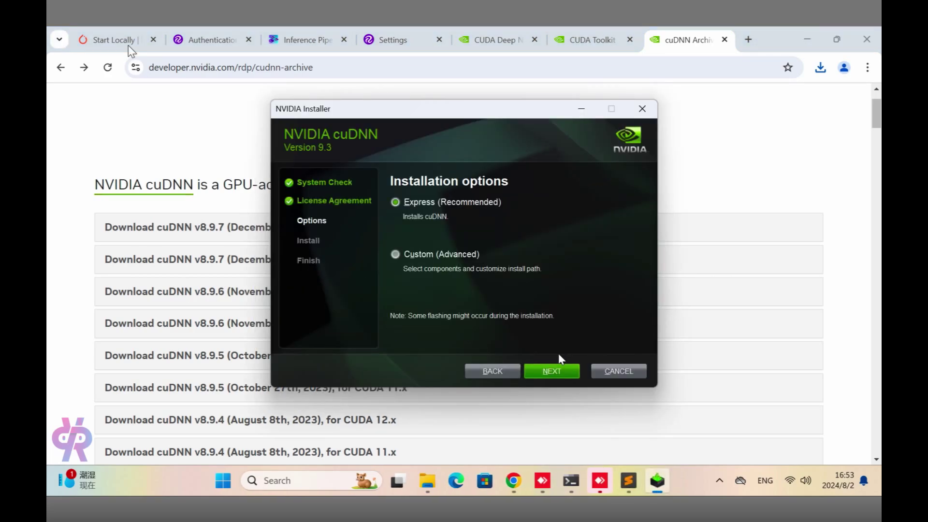
{"action": "key", "text": "Return"}
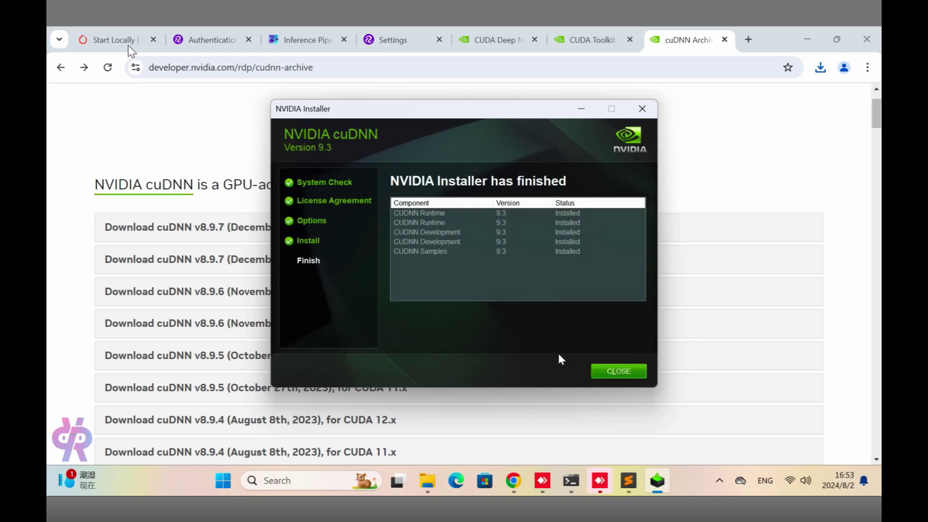
{"action": "key", "text": "Return"}
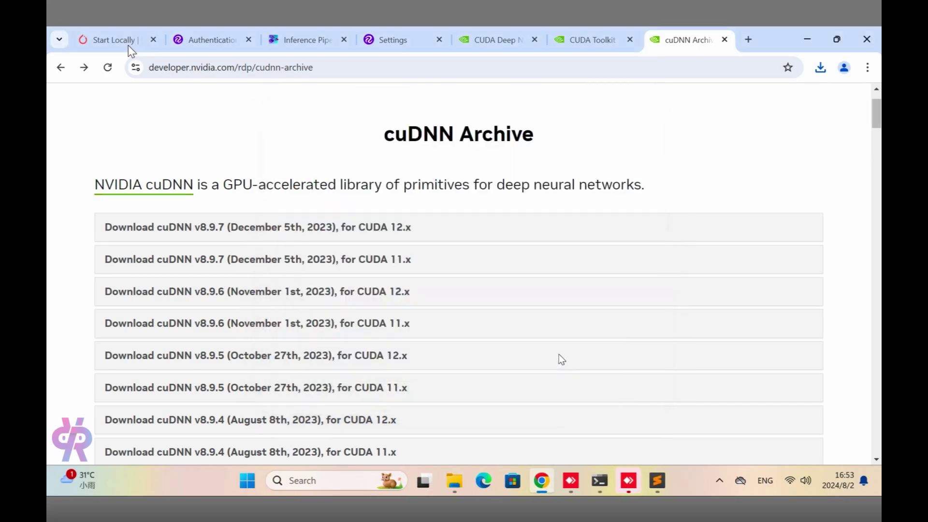
Close the old PowerShell window, open a fresh terminal in the Desktop folder and rerun the last command, test.py.
{"action": "left_click", "coordinate": [807, 39]}
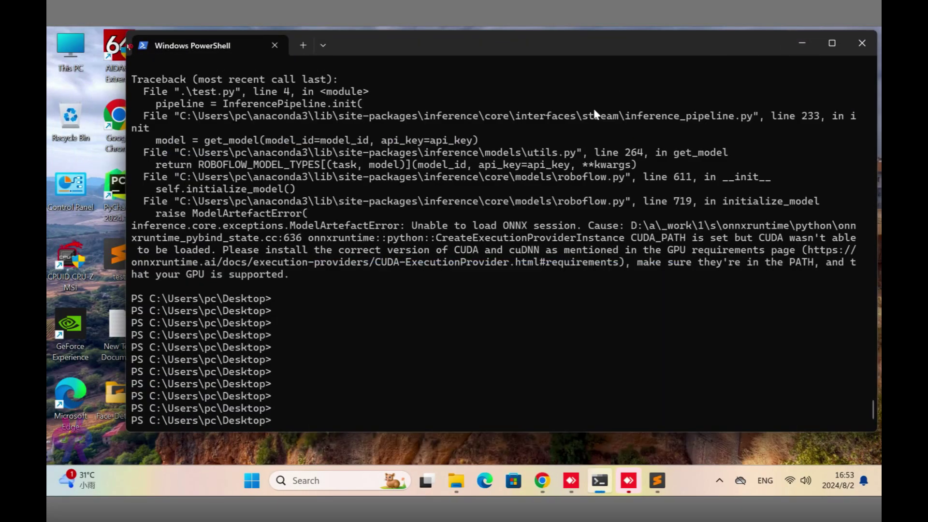
{"action": "left_click", "coordinate": [863, 48]}
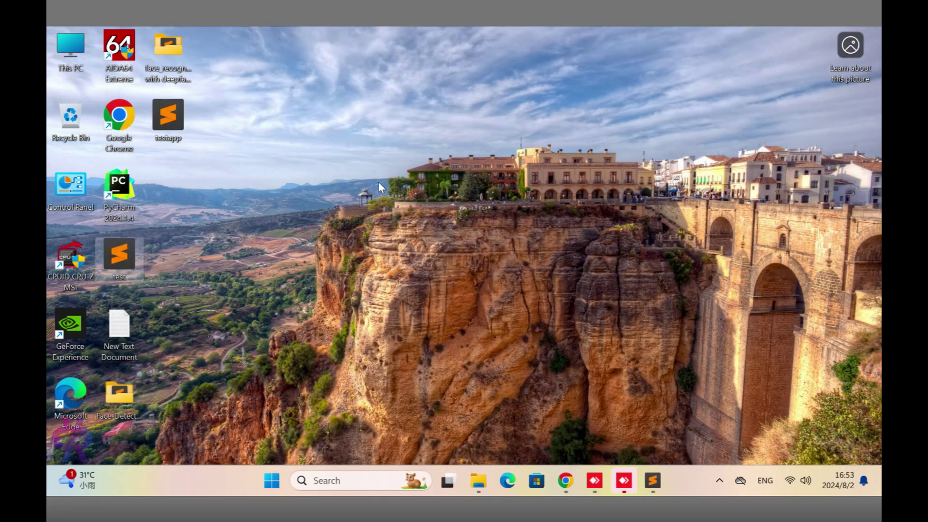
{"action": "right_click", "coordinate": [373, 180]}
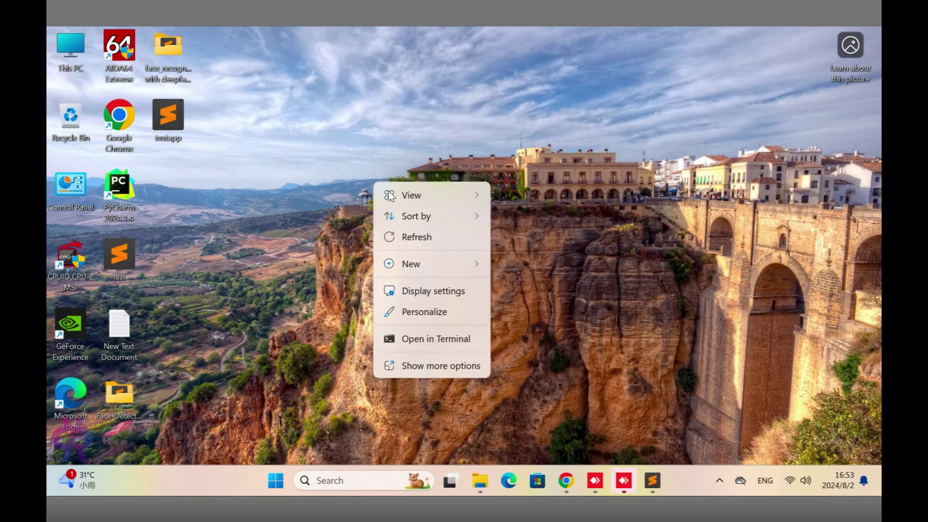
{"action": "left_click", "coordinate": [416, 338]}
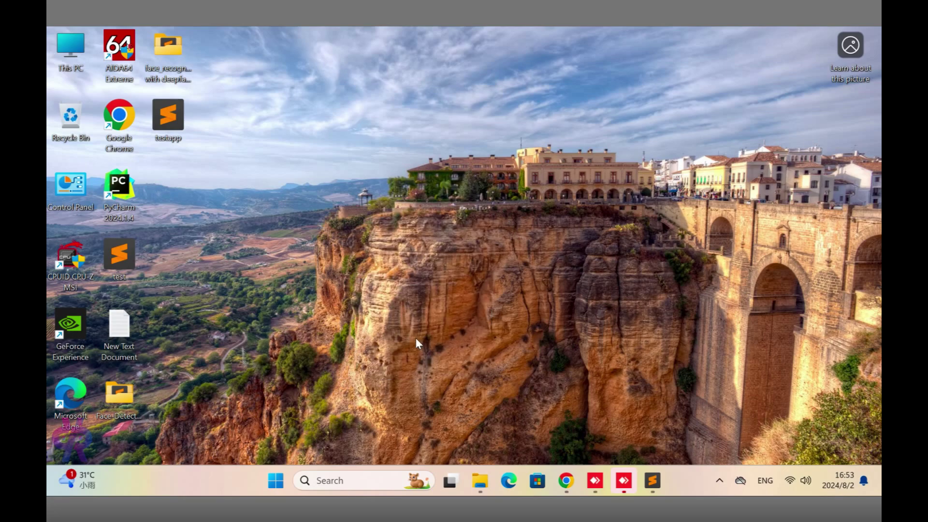
{"action": "key", "text": "Up"}
{"action": "key", "text": "Return"}
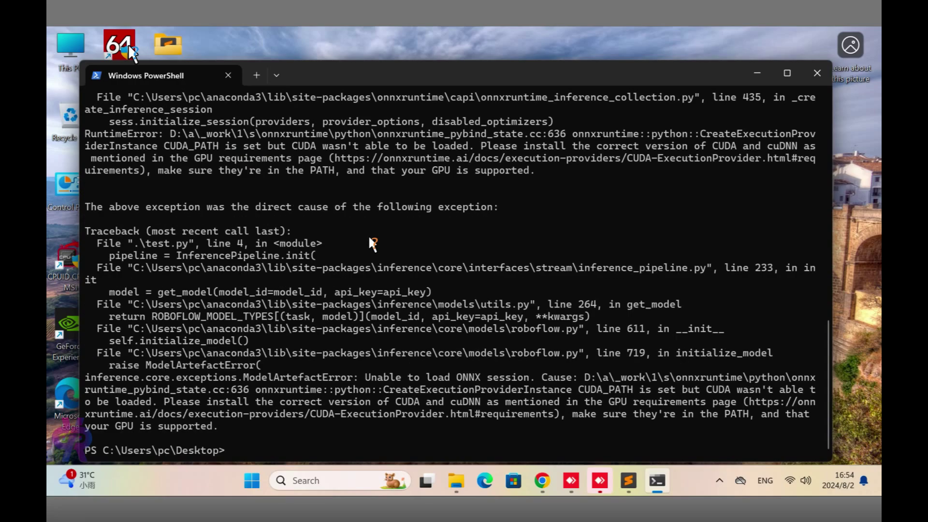
{"action": "key", "text": "ctrl+v"}
{"action": "key", "text": "ctrl+v"}
{"action": "key", "text": "ctrl+c"}
Run testapp.py with Python from the Desktop folder.
{"action": "type", "text": "python tes"}
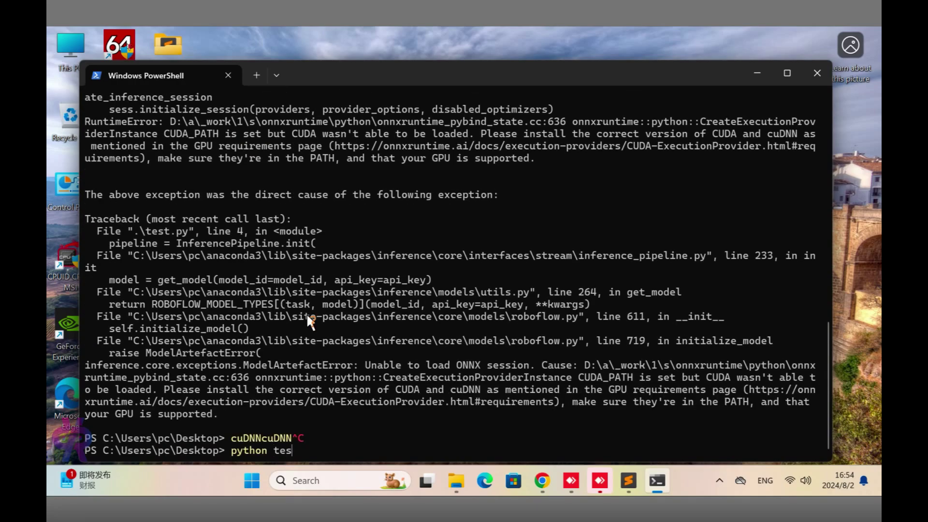
{"action": "key", "text": "Tab"}
{"action": "key", "text": "Return"}
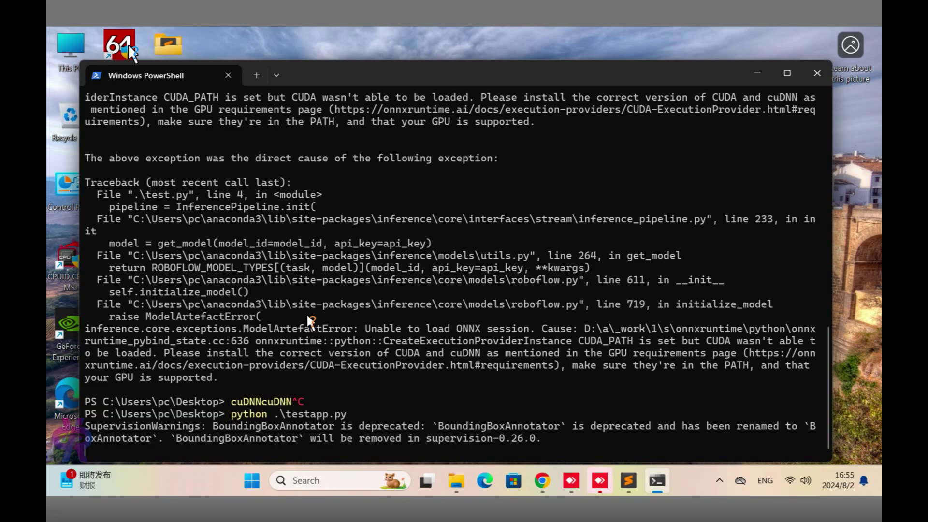
{"action": "key", "text": "Return"}
{"action": "key", "text": "Return"}
{"action": "key", "text": "Return"}
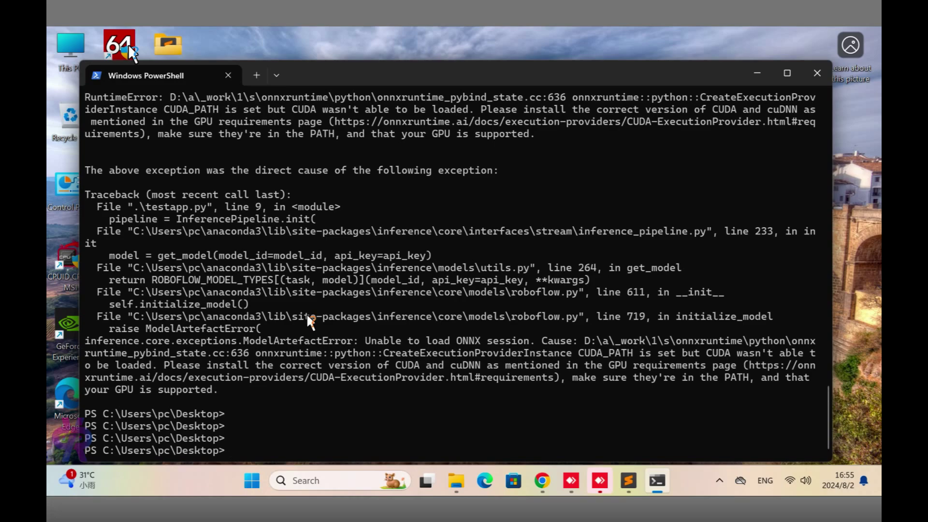
Copy the final part of the error traceback from the terminal and open ChatGPT in the browser.
{"action": "left_click_drag", "start_coordinate": [236, 393], "coordinate": [106, 260]}
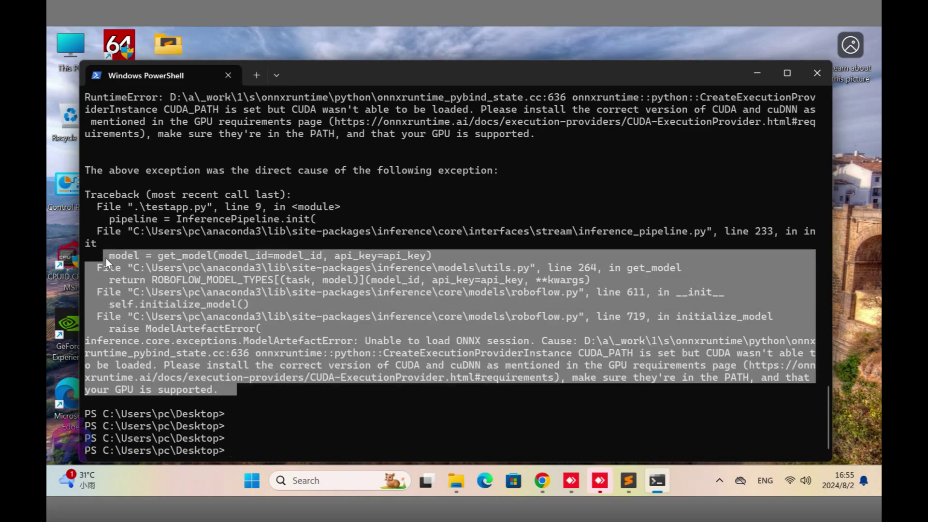
{"action": "key", "text": "ctrl+c"}
{"action": "left_click", "coordinate": [543, 481]}
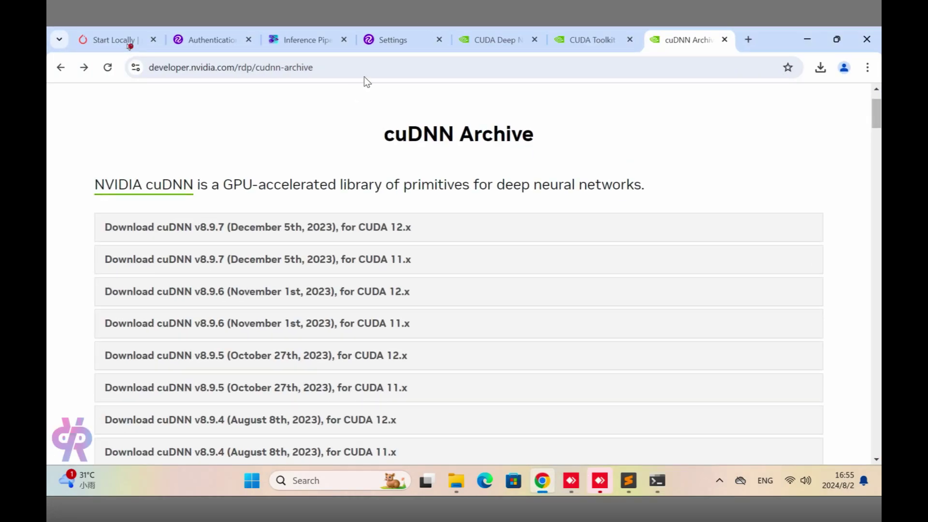
{"action": "left_click", "coordinate": [364, 76]}
{"action": "left_click", "coordinate": [748, 39]}
{"action": "type", "text": "ch"}
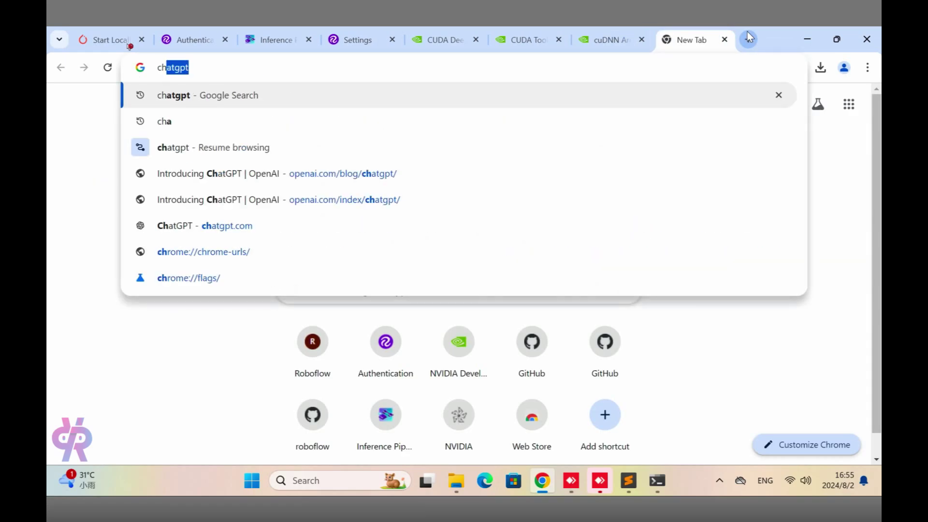
{"action": "key", "text": "Return"}
{"action": "left_click", "coordinate": [216, 220]}
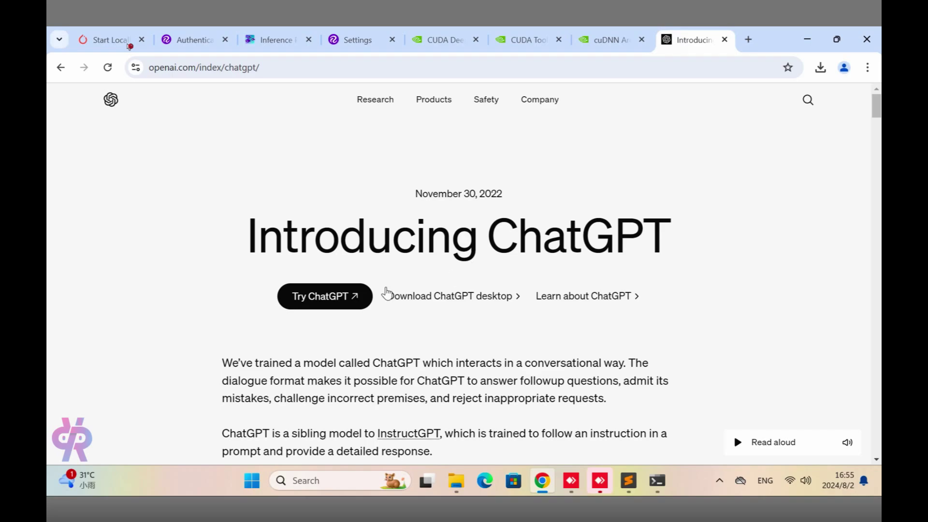
{"action": "left_click", "coordinate": [332, 297]}
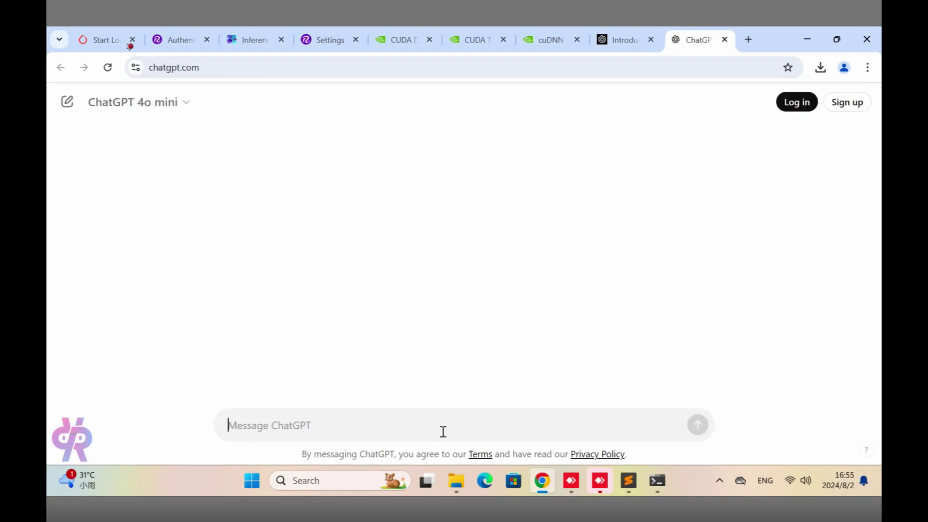
Paste the copied ONNX session error into a ChatGPT message and send it.
{"action": "left_click", "coordinate": [436, 416]}
{"action": "key", "text": "ctrl+v"}
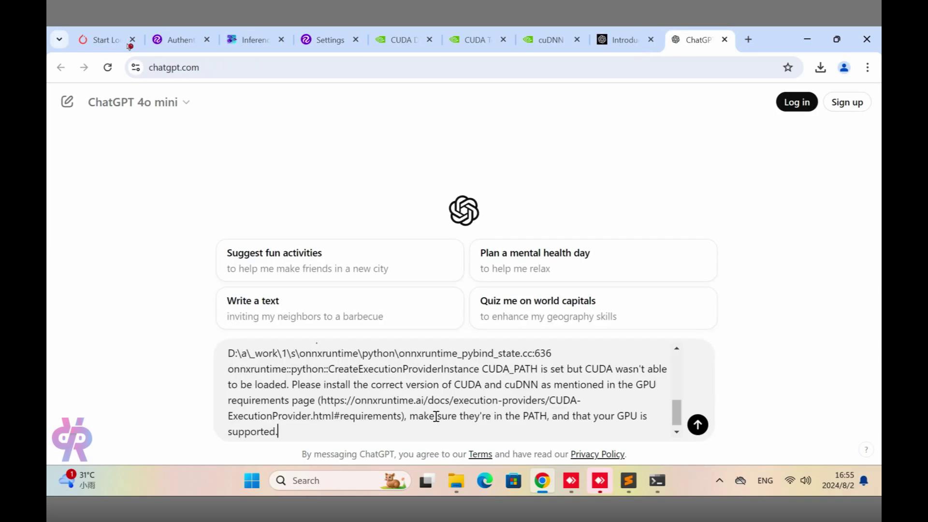
{"action": "key", "text": "Return"}
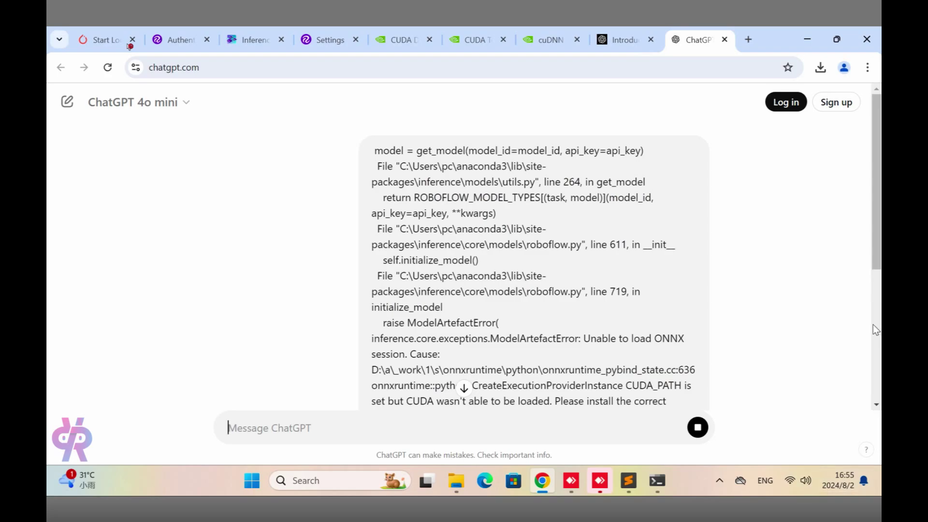
Copy the ONNX Runtime update command from ChatGPT's reply, run pip install --upgrade onnxruntime-gpu in the terminal, and rerun testapp.py.
{"action": "scroll", "coordinate": [540, 356], "scroll_direction": "down", "scroll_amount": 10}
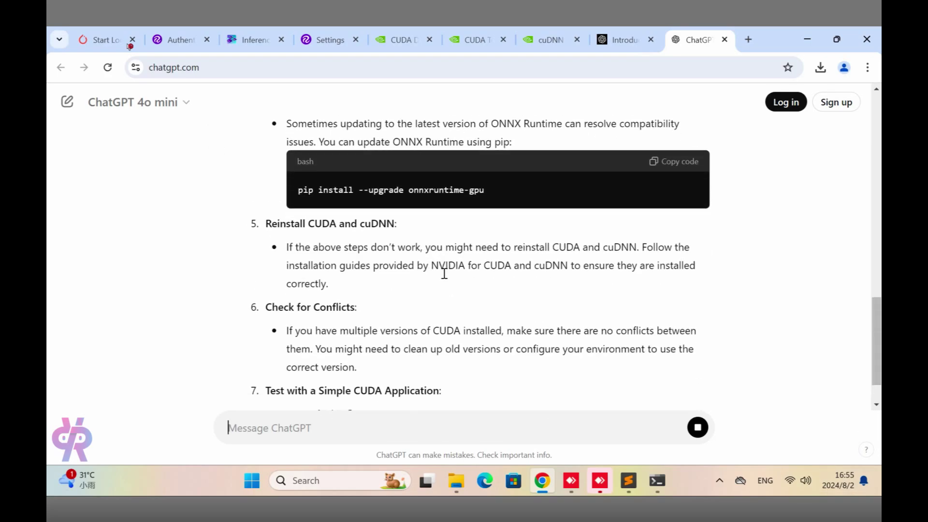
{"action": "scroll", "coordinate": [443, 275], "scroll_direction": "up", "scroll_amount": 5}
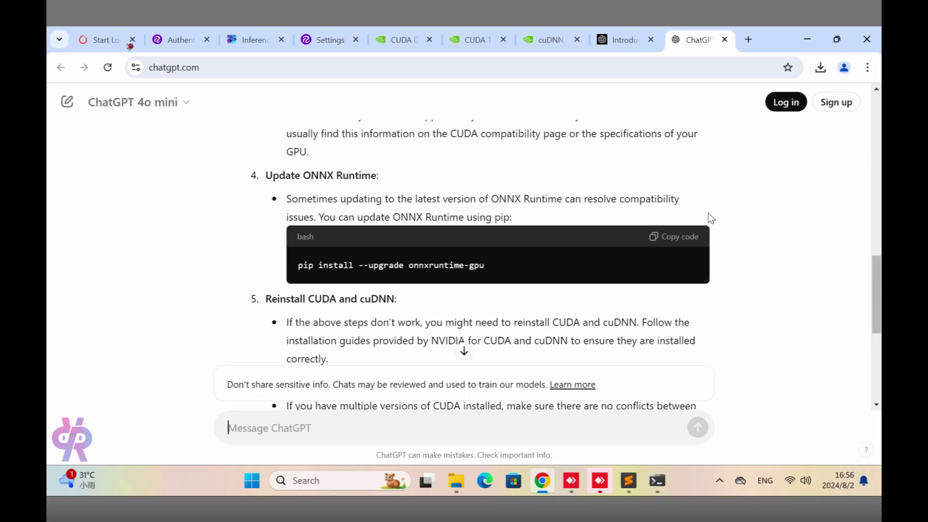
{"action": "left_click", "coordinate": [679, 237]}
{"action": "left_click", "coordinate": [650, 483]}
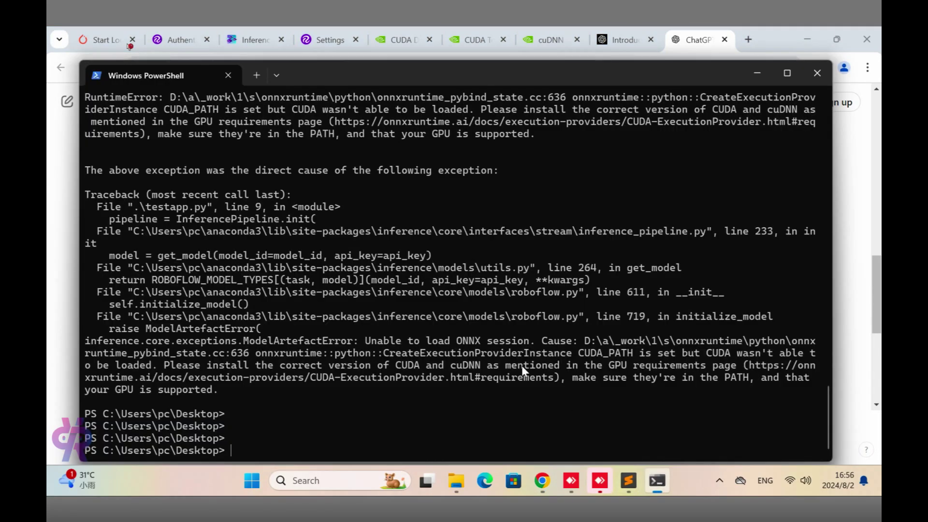
{"action": "key", "text": "ctrl+v"}
{"action": "key", "text": "Return"}
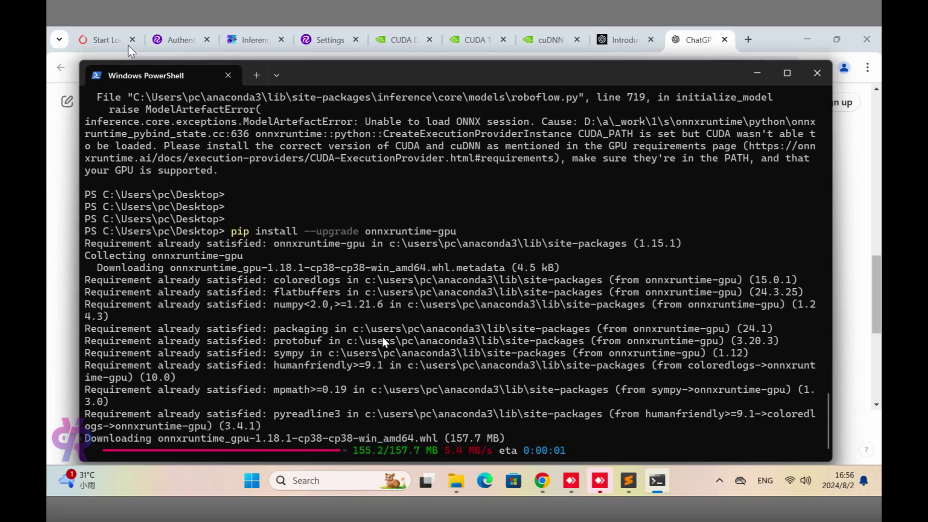
{"action": "key", "text": "Up"}
{"action": "key", "text": "Up"}
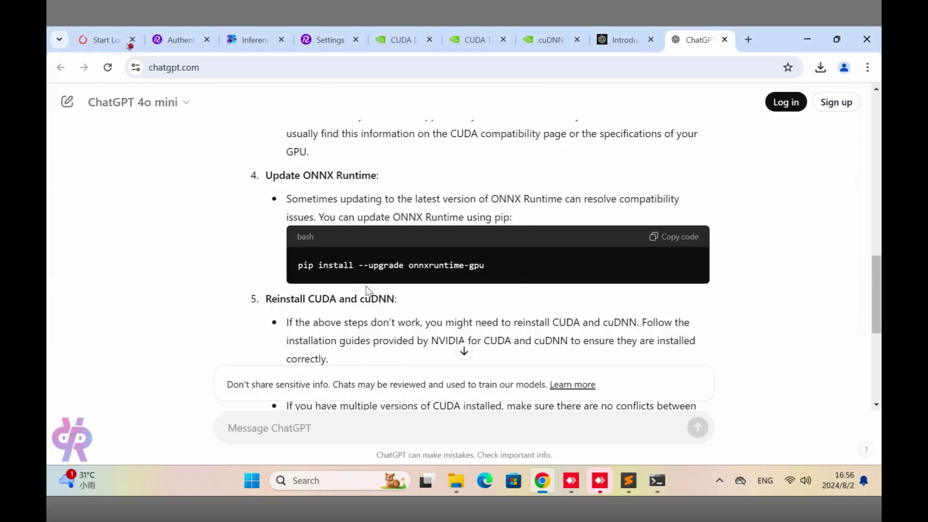
Read the remaining troubleshooting suggestions in ChatGPT's reply, covering reinstallation, version conflicts and a CUDA test, and return to the terminal.
{"action": "scroll", "coordinate": [506, 315], "scroll_direction": "up", "scroll_amount": 5}
{"action": "scroll", "coordinate": [505, 316], "scroll_direction": "down", "scroll_amount": 5}
{"action": "scroll", "coordinate": [505, 316], "scroll_direction": "down", "scroll_amount": 5}
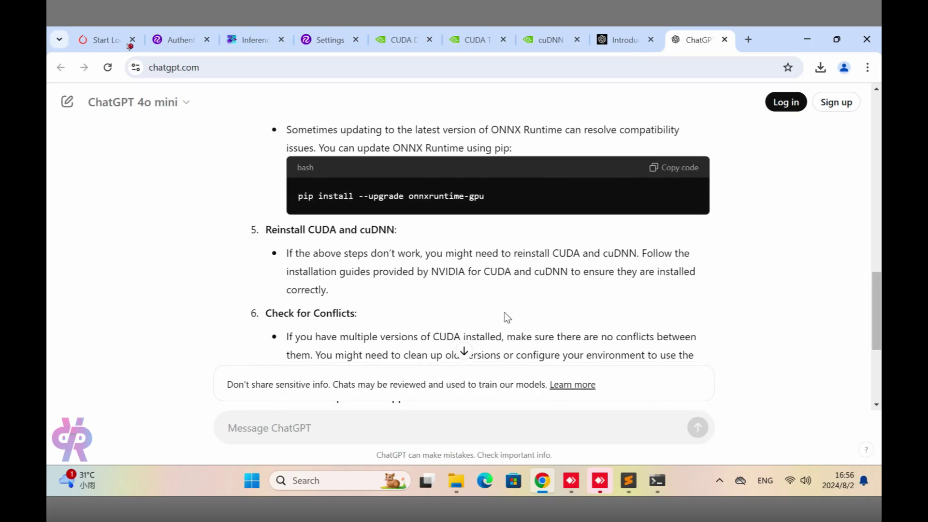
{"action": "scroll", "coordinate": [453, 246], "scroll_direction": "up", "scroll_amount": 1}
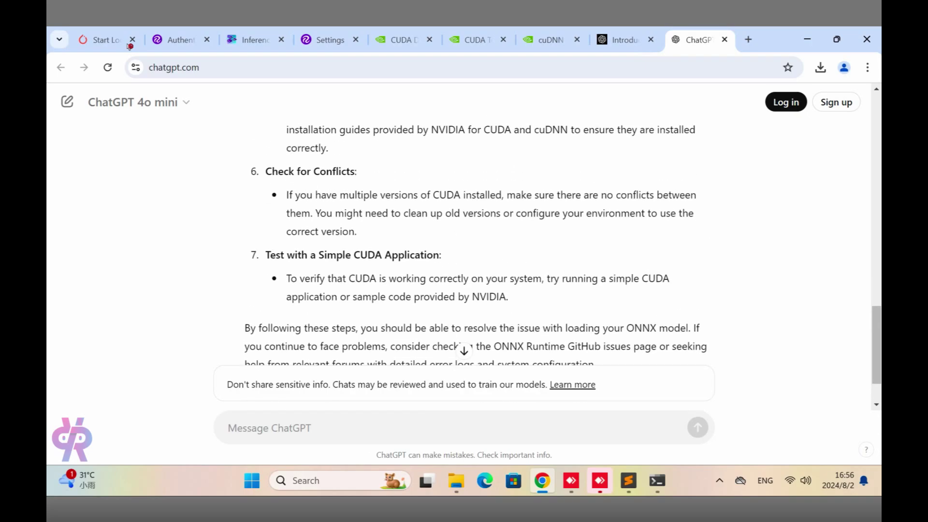
{"action": "scroll", "coordinate": [369, 265], "scroll_direction": "down", "scroll_amount": 1}
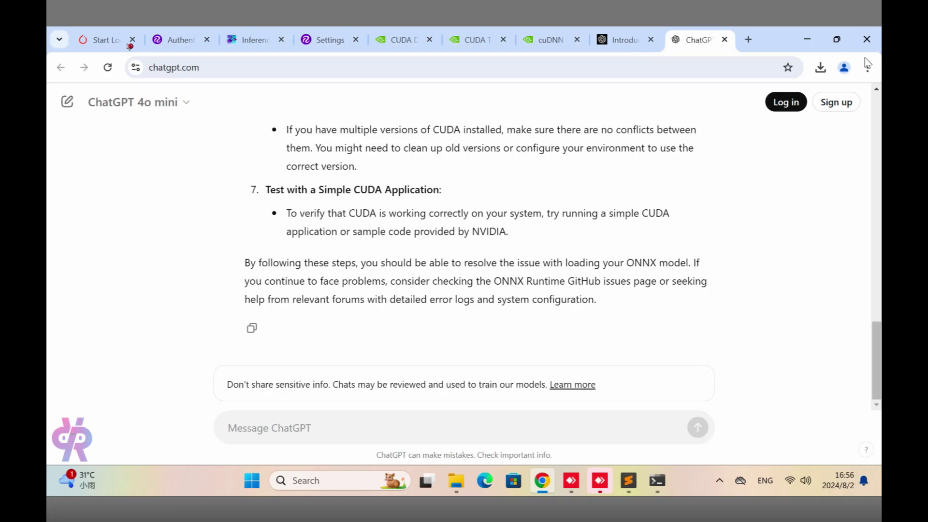
{"action": "left_click", "coordinate": [808, 38]}
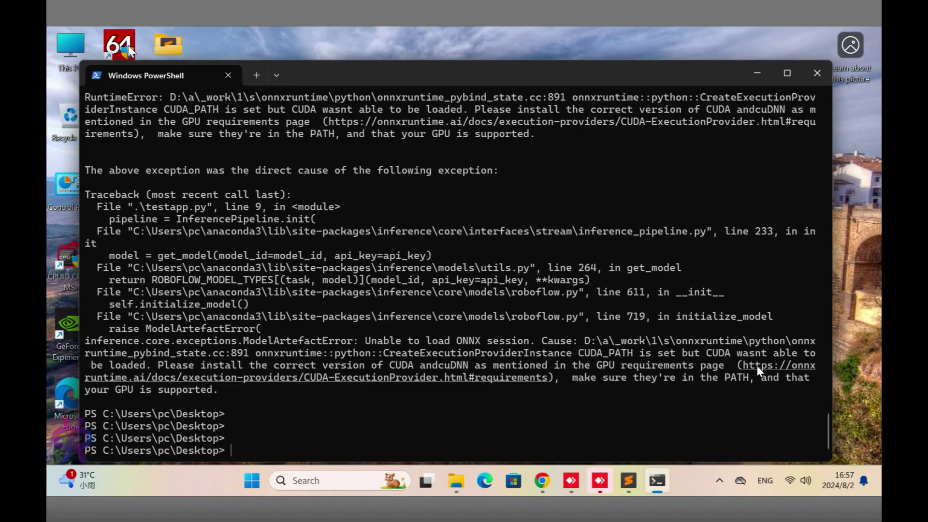
Recall the earlier Python command from the terminal history, change its script name to testapp.py and run it.
{"action": "key", "text": "Up"}
{"action": "key", "text": "Up"}
{"action": "key", "text": "Up"}
{"action": "key", "text": "Up"}
{"action": "key", "text": "Down"}
{"action": "key", "text": "Down"}
{"action": "key", "text": "Down"}
{"action": "key", "text": "Down"}
{"action": "key", "text": "Up"}
{"action": "key", "text": "Up"}
{"action": "key", "text": "BackSpace"}
{"action": "key", "text": "BackSpace"}
{"action": "key", "text": "BackSpace"}
{"action": "type", "text": "app.py"}
{"action": "key", "text": "Return"}
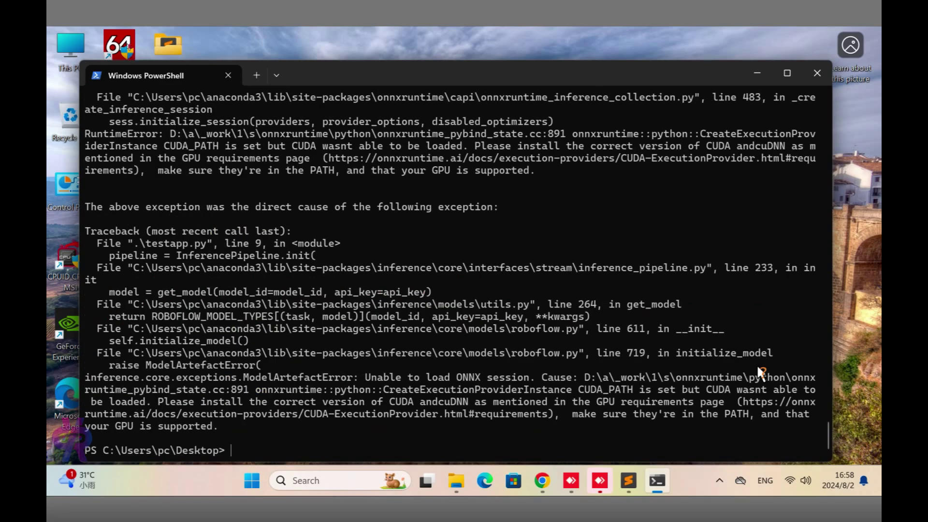
Copy the onnxruntime-gpu install command with the onnxruntime-cuda-12 extra index URL from GitHub issue 13576 and paste it into PowerShell.
{"action": "left_click", "coordinate": [695, 6]}
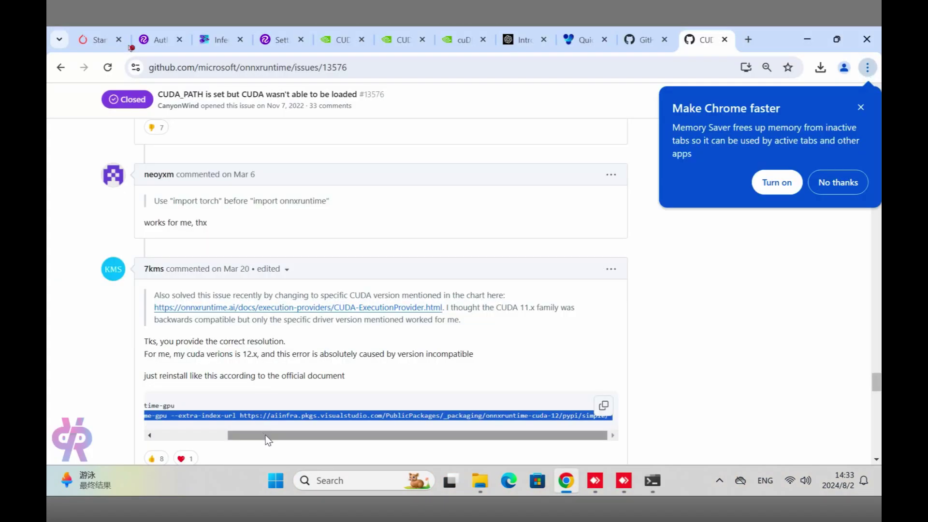
{"action": "left_click_drag", "start_coordinate": [265, 435], "coordinate": [144, 440]}
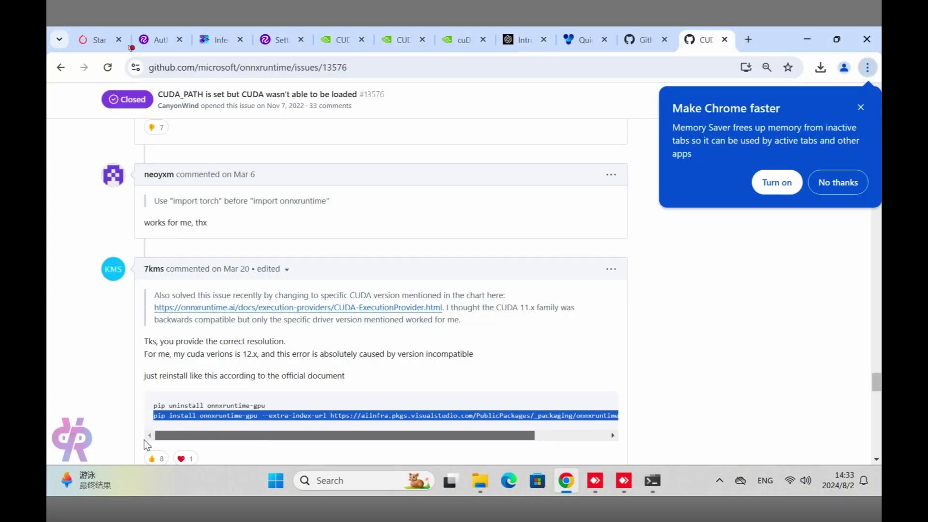
{"action": "right_click", "coordinate": [177, 415]}
{"action": "left_click", "coordinate": [237, 285]}
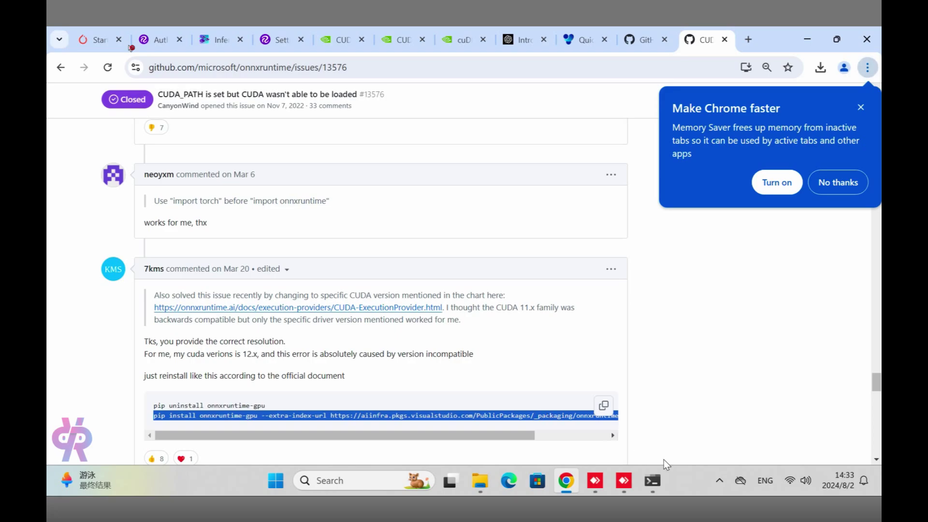
{"action": "left_click", "coordinate": [652, 480]}
{"action": "right_click", "coordinate": [584, 288]}
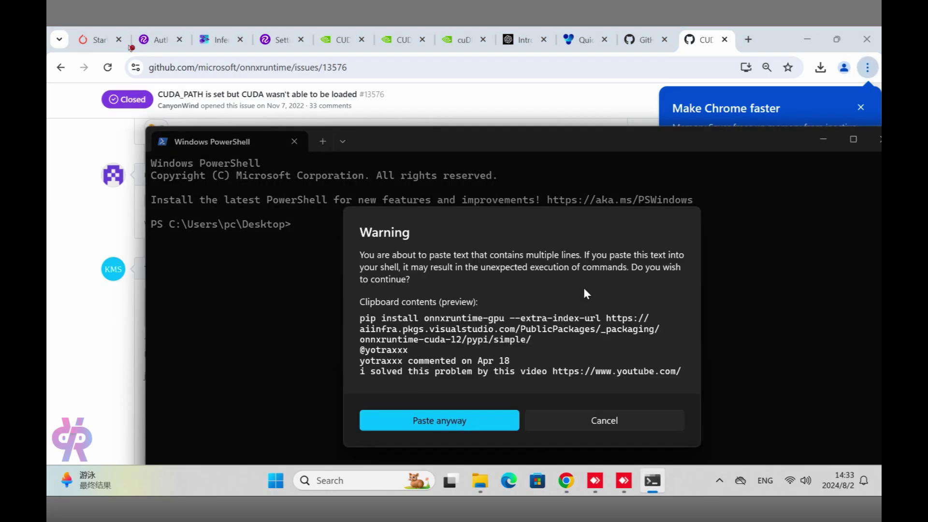
{"action": "left_click", "coordinate": [463, 413]}
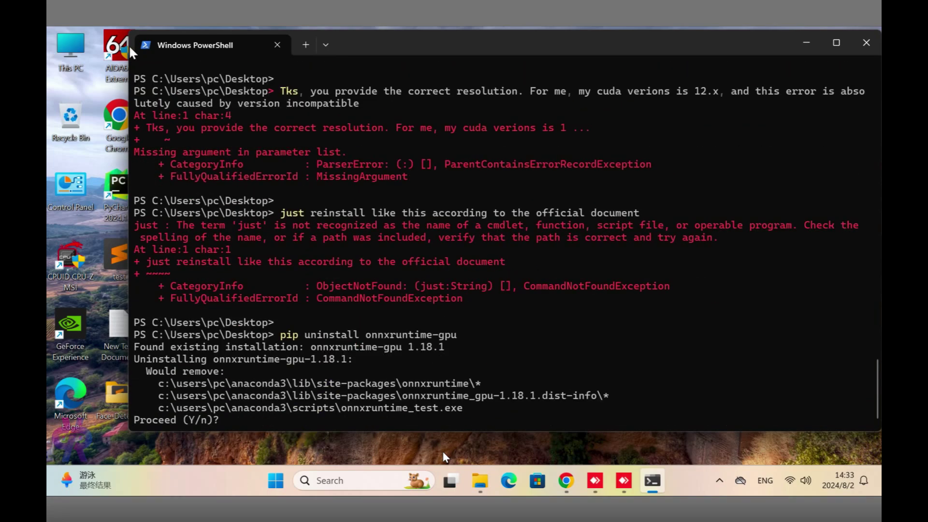
Run the pasted onnxruntime-gpu install with the onnxruntime-cuda-12 extra index URL and clear the leftover text from the prompt.
{"action": "key", "text": "Return"}
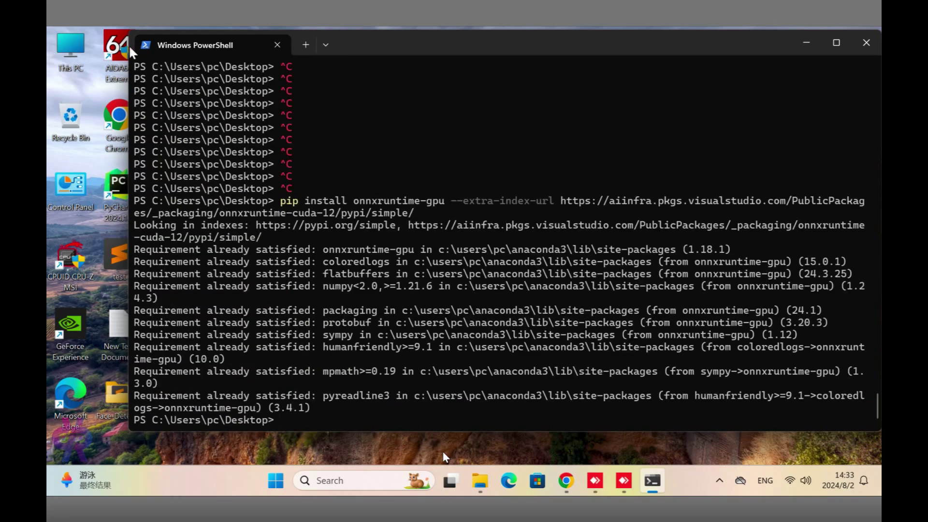
{"action": "key", "text": "Up"}
{"action": "key", "text": "Up"}
{"action": "key", "text": "ctrl+c"}
{"action": "key", "text": "ctrl+c"}
{"action": "key", "text": "ctrl+c"}
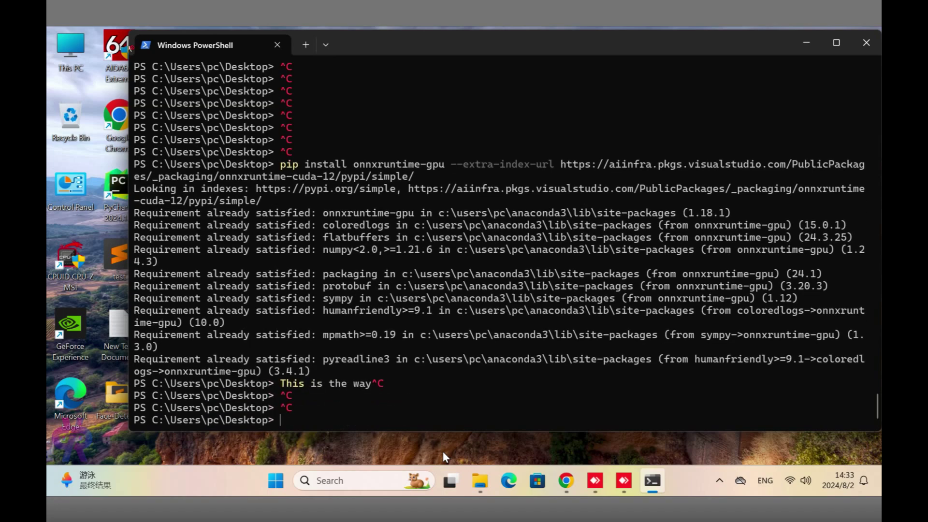
Move the terminal aside, open testapp.py from the desktop in Sublime Text, and return to the PowerShell prompt.
{"action": "left_click_drag", "start_coordinate": [357, 48], "coordinate": [463, 56]}
{"action": "double_click", "coordinate": [168, 116]}
{"action": "left_click", "coordinate": [671, 245]}
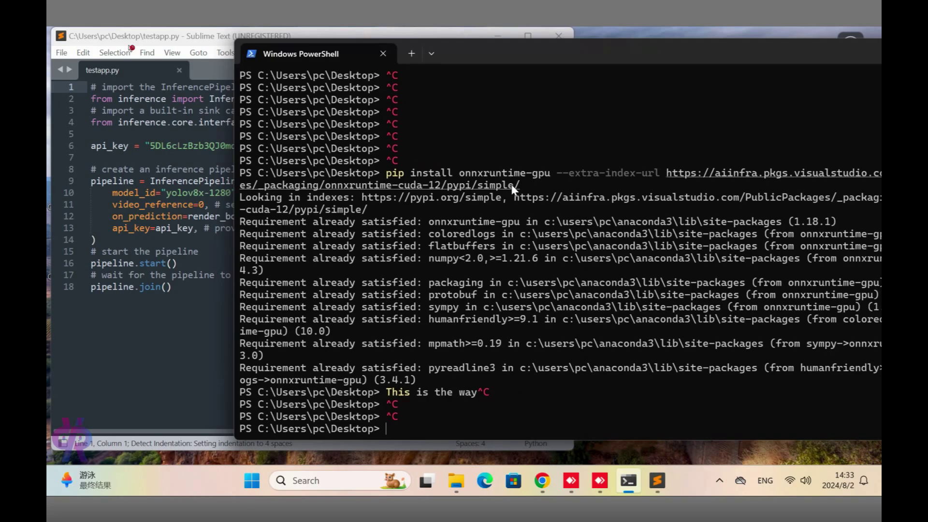
{"action": "type", "text": "pyth"}
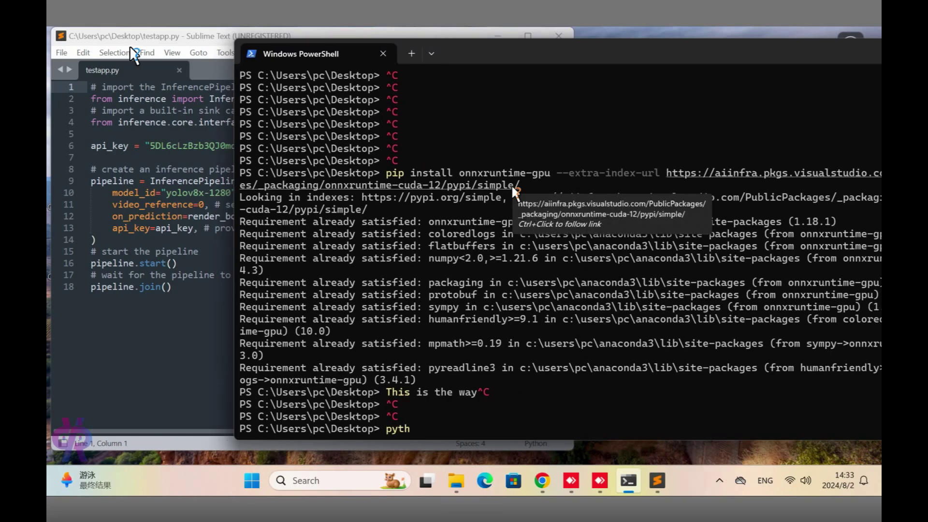
{"action": "type", "text": "on"}
{"action": "type", "text": " .\test.py"}
{"action": "key", "text": "Return"}
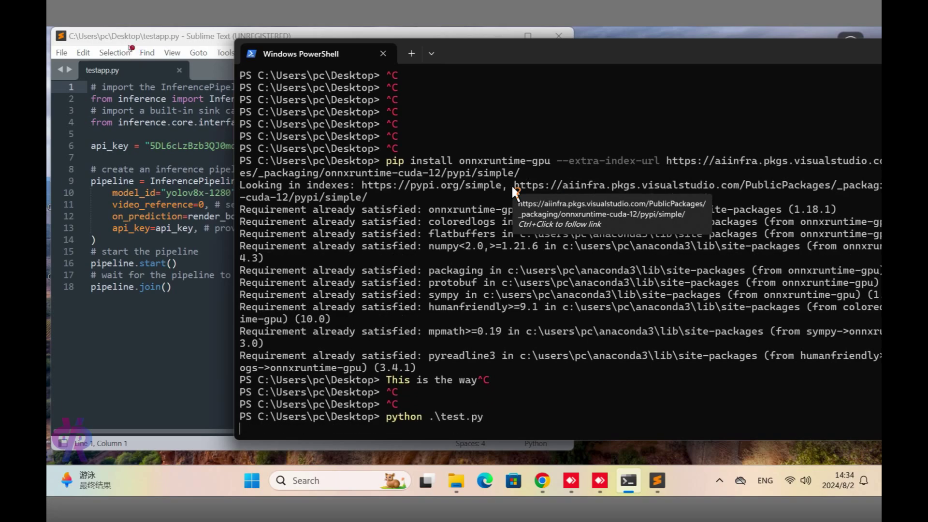
{"action": "key", "text": "ctrl+c"}
{"action": "key", "text": "ctrl+c"}
Recall the previous Python command, change its script name to testapp.py, run it, and move the terminal clear of the code.
{"action": "key", "text": "Up"}
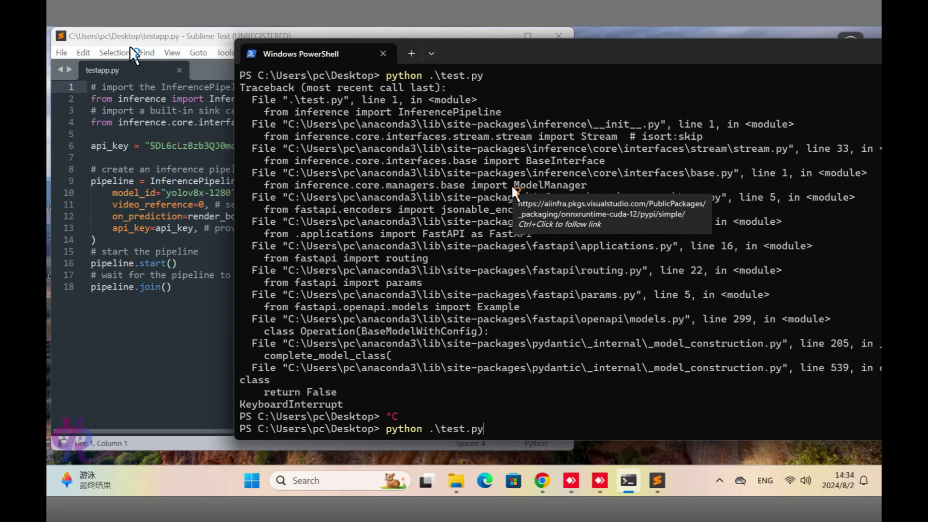
{"action": "key", "text": "BackSpace"}
{"action": "key", "text": "BackSpace"}
{"action": "key", "text": "BackSpace"}
{"action": "type", "text": "app.py"}
{"action": "key", "text": "Return"}
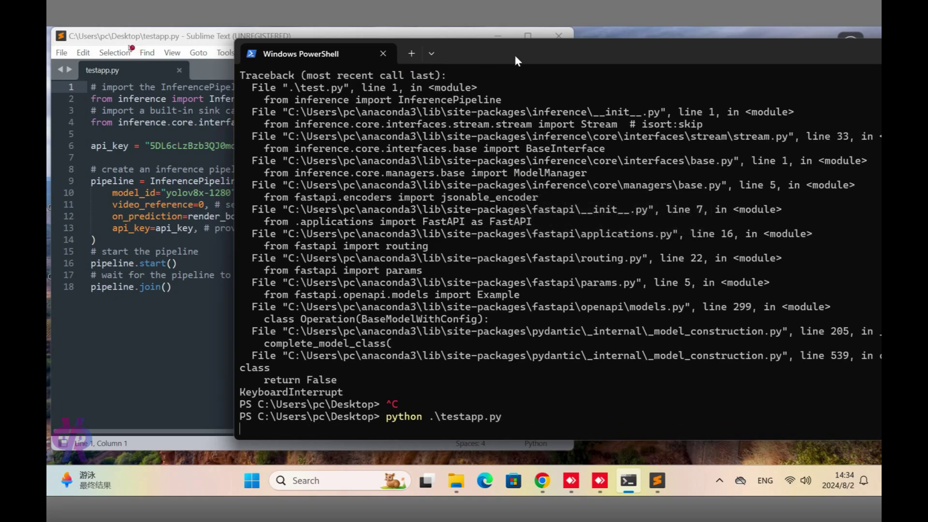
{"action": "left_click_drag", "start_coordinate": [515, 61], "coordinate": [596, 50]}
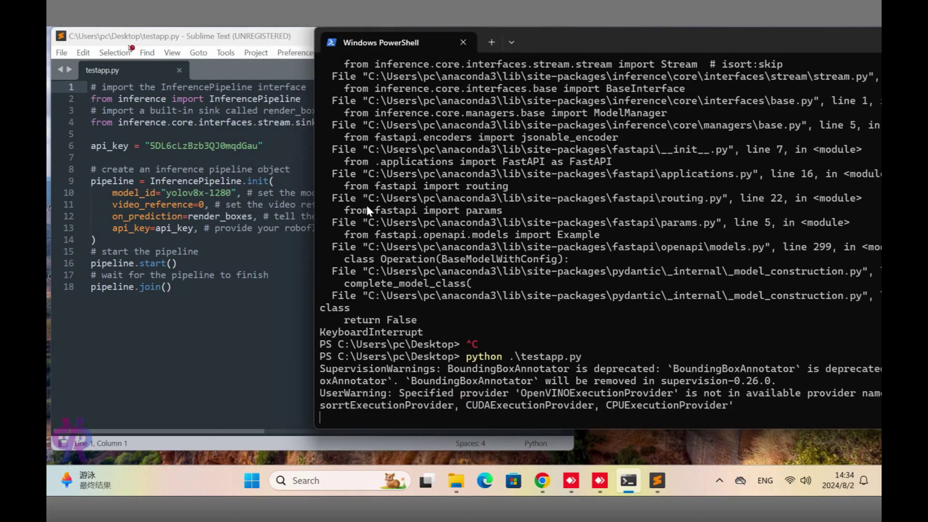
Switch to Chrome, copy the hidden private API key from the Roboflow API settings page, and minimize the browser.
{"action": "left_click", "coordinate": [542, 480]}
{"action": "left_click", "coordinate": [289, 34]}
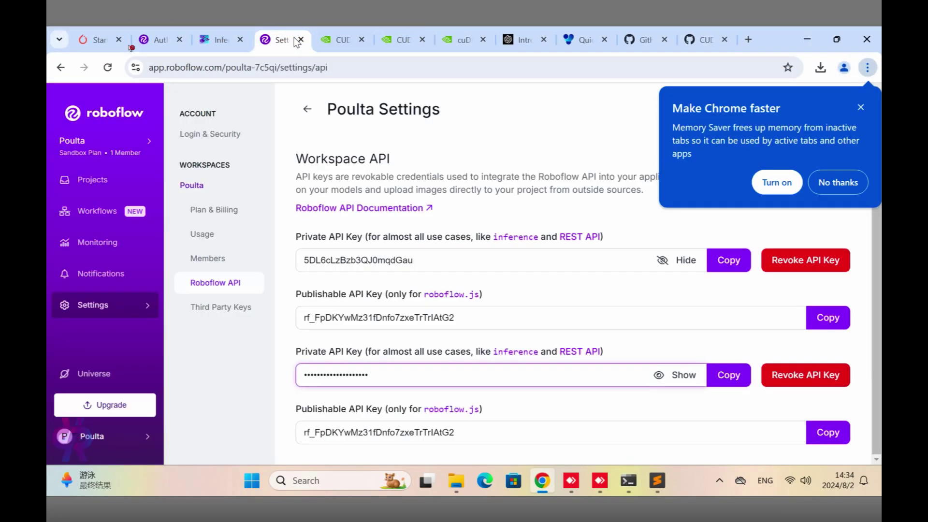
{"action": "left_click", "coordinate": [728, 375]}
{"action": "left_click", "coordinate": [806, 39]}
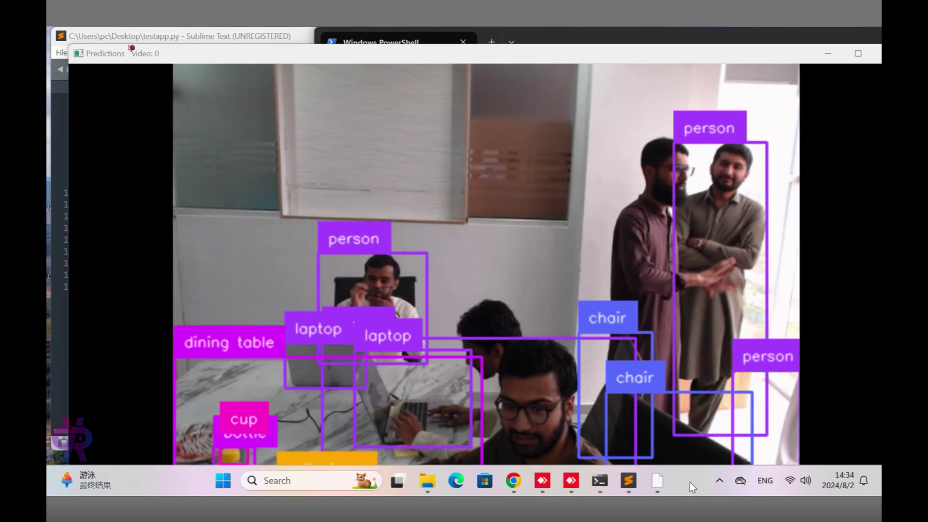
Open Task Manager and minimize the terminal to examine GPU performance while testapp.py is running.
{"action": "right_click", "coordinate": [690, 482]}
{"action": "left_click", "coordinate": [733, 431]}
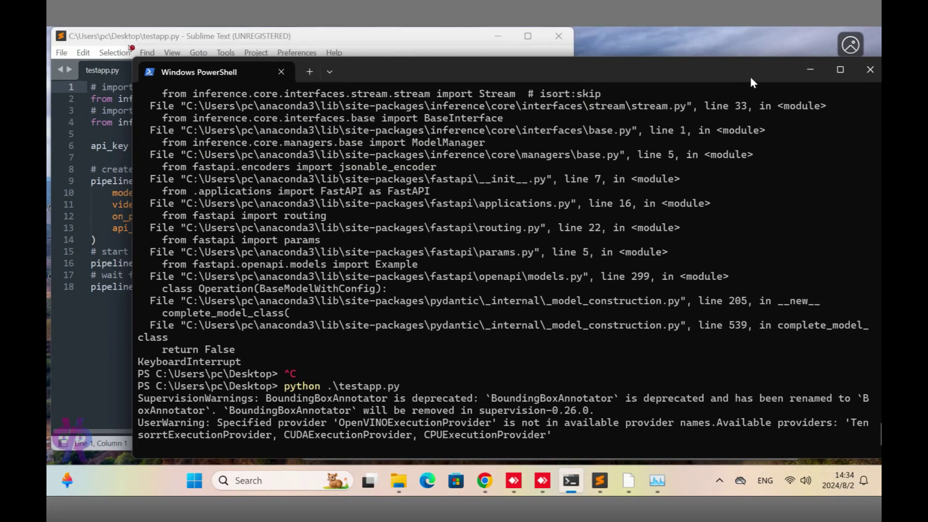
{"action": "left_click", "coordinate": [810, 70]}
Open NVIDIA Control Panel, review Manage 3D settings and Adjust image settings with preview, and close it without changes.
{"action": "right_click", "coordinate": [668, 67]}
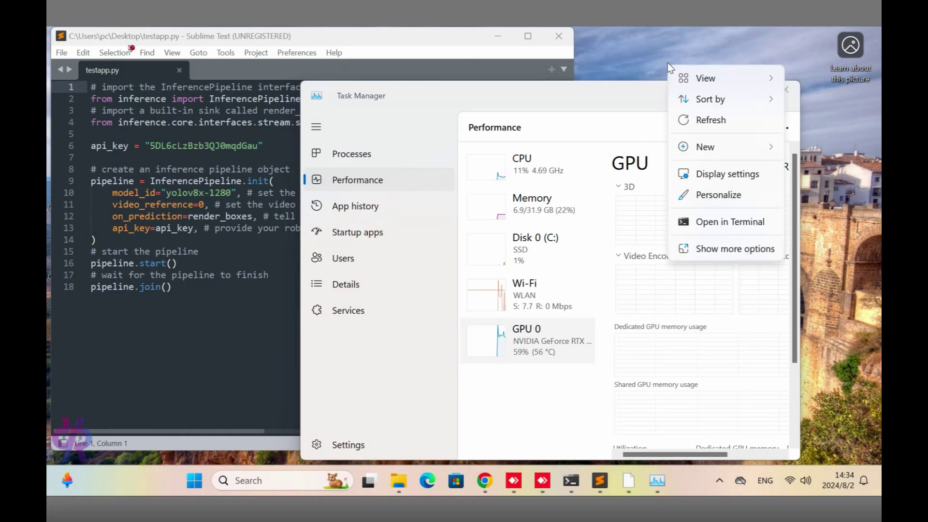
{"action": "left_click", "coordinate": [705, 249]}
{"action": "left_click", "coordinate": [733, 156]}
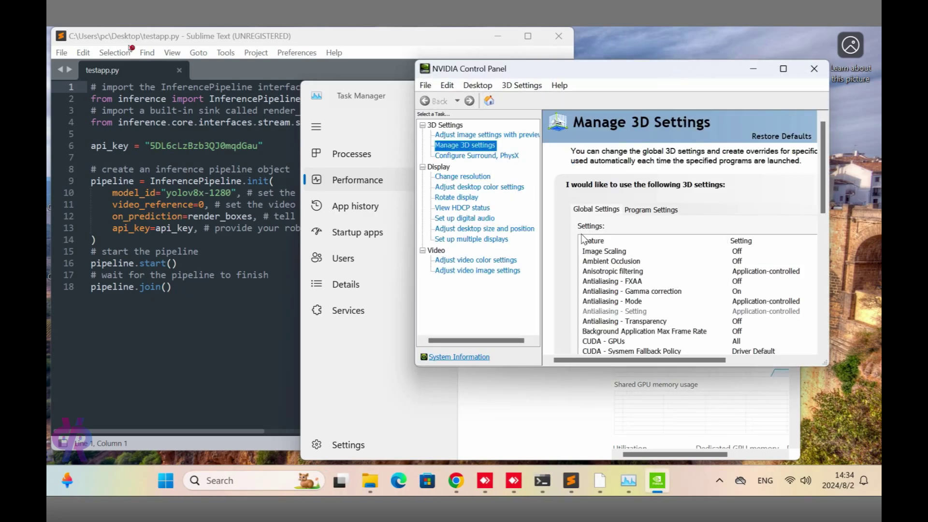
{"action": "left_click", "coordinate": [467, 134]}
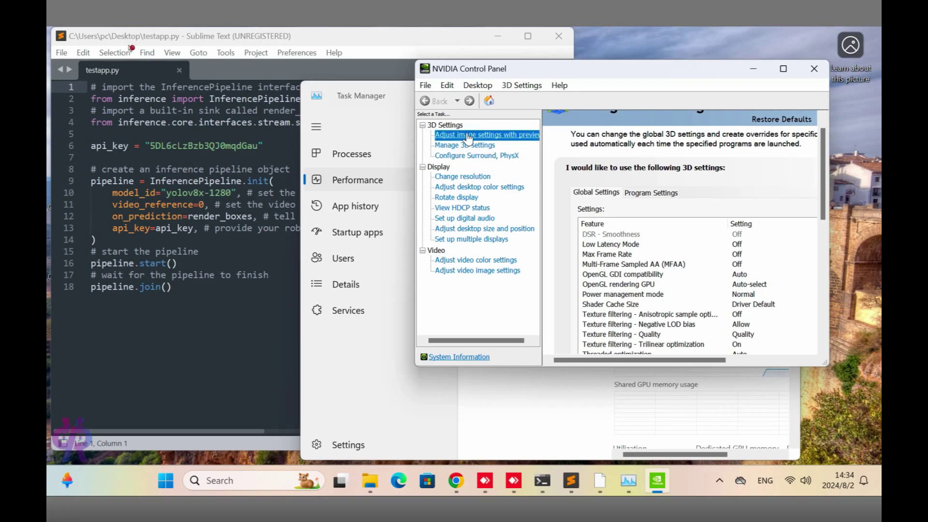
{"action": "scroll", "coordinate": [622, 286], "scroll_direction": "down", "scroll_amount": 2}
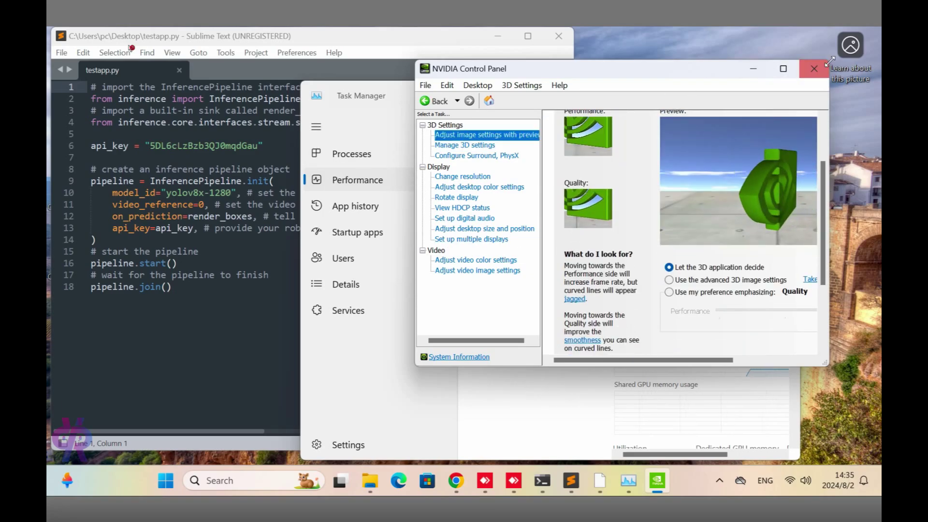
{"action": "left_click", "coordinate": [814, 68]}
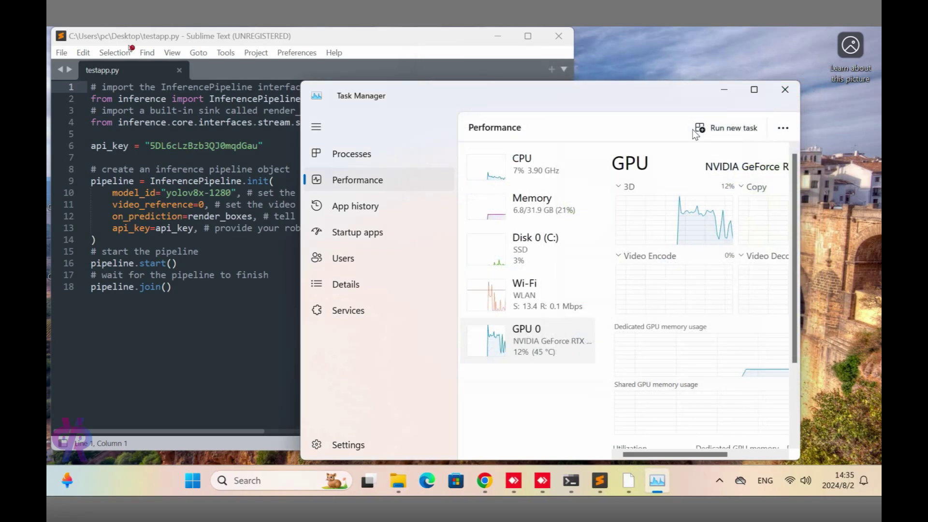
Check the webcam predictions alongside Task Manager's GPU usage, reducing Task Manager to its compact resource summary placed over the video.
{"action": "left_click", "coordinate": [629, 477]}
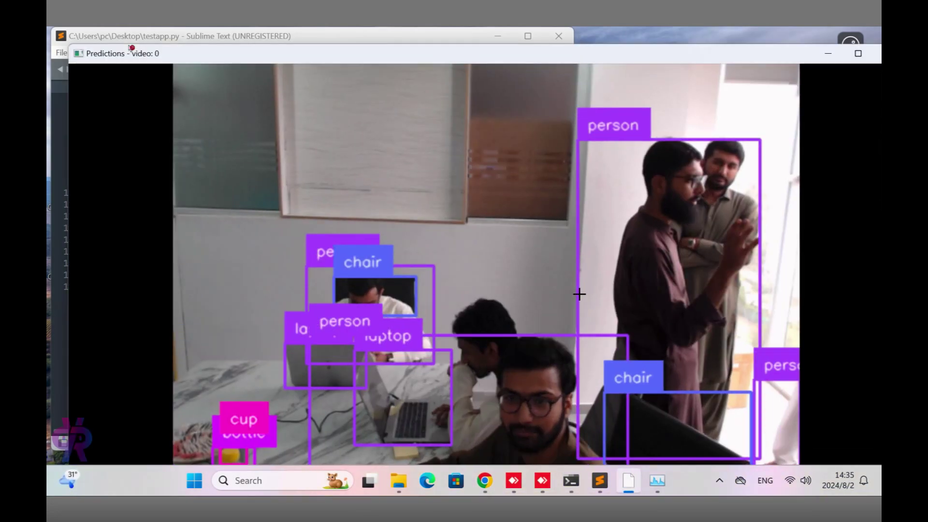
{"action": "left_click", "coordinate": [657, 479]}
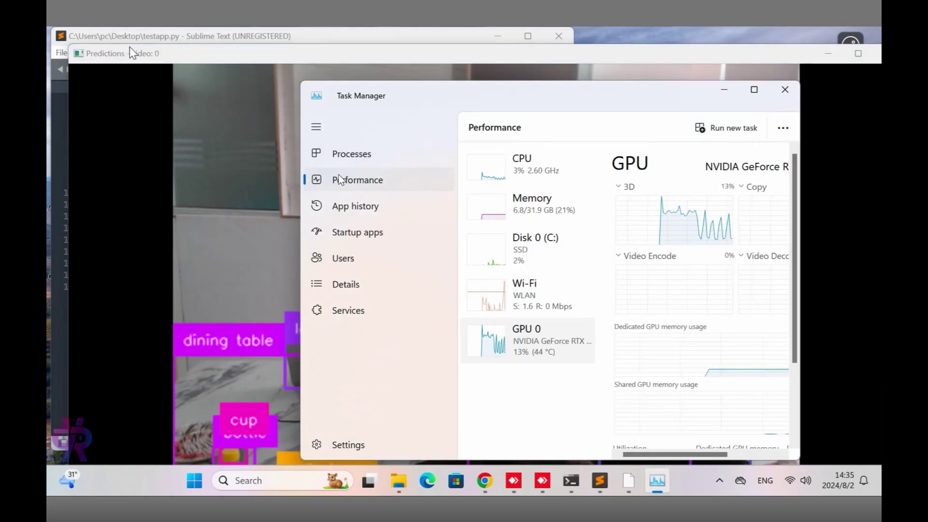
{"action": "left_click_drag", "start_coordinate": [548, 100], "coordinate": [860, 88]}
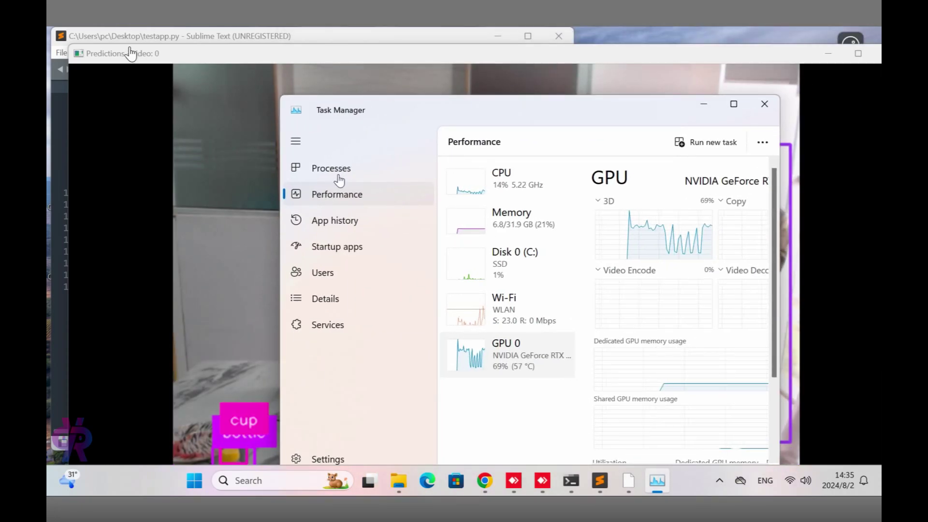
{"action": "double_click", "coordinate": [507, 355]}
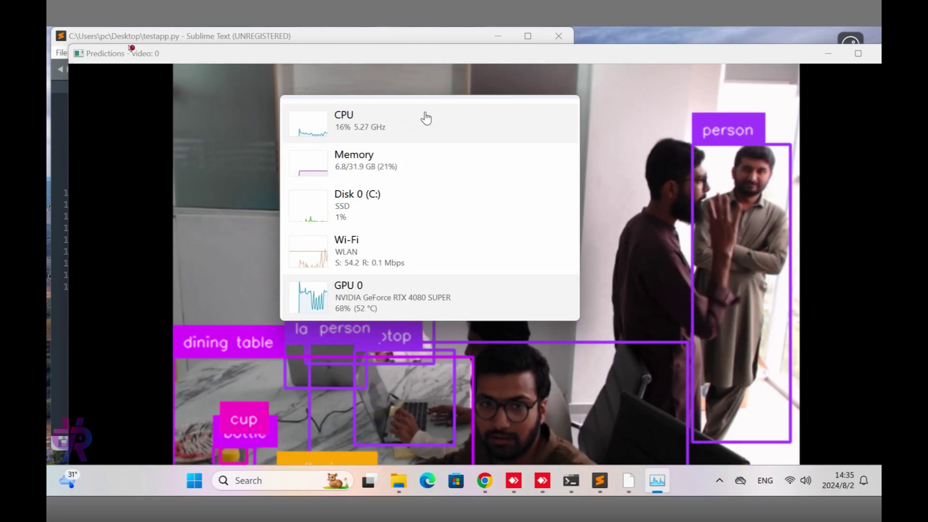
{"action": "left_click_drag", "start_coordinate": [425, 118], "coordinate": [914, 101]}
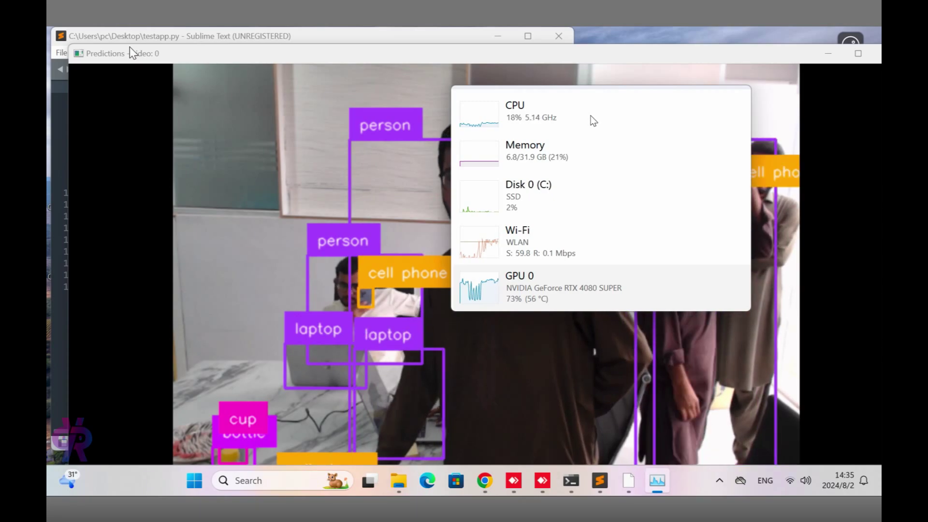
{"action": "left_click", "coordinate": [131, 48]}
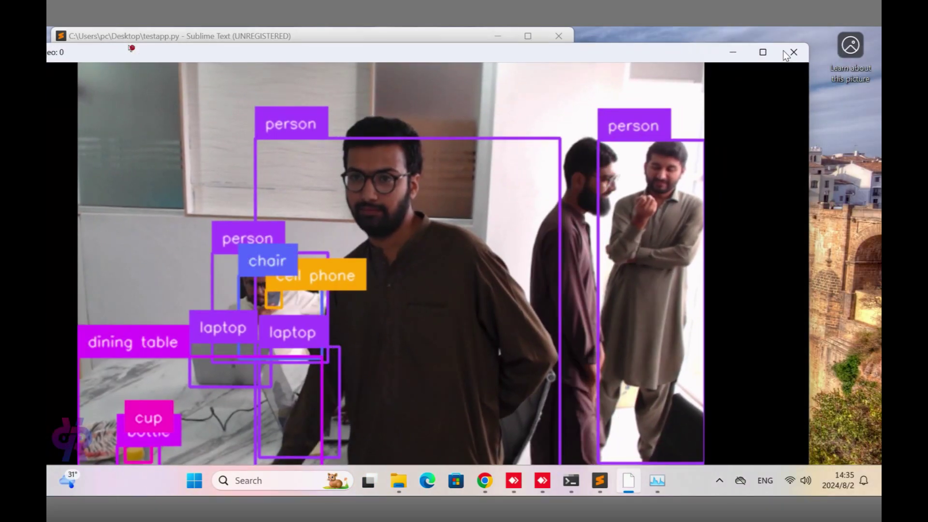